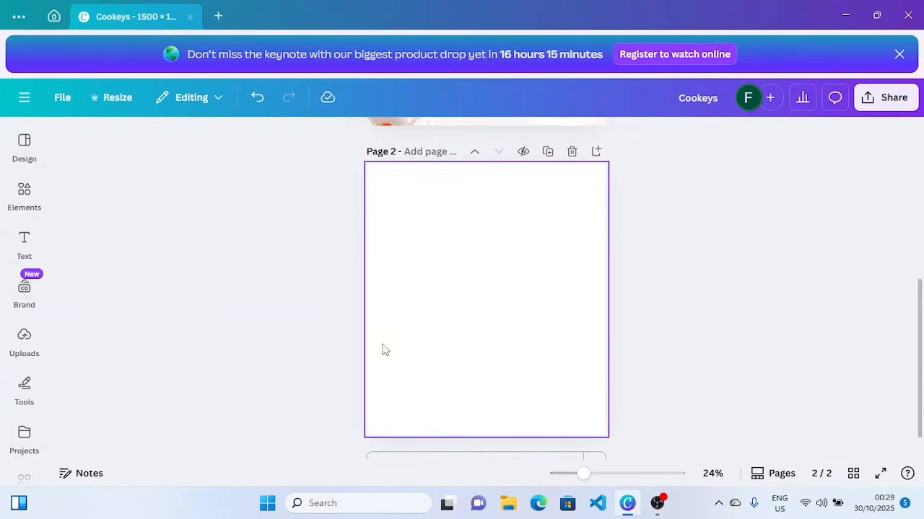
Add the uploaded fruit-and-milk splash image to page 2 and place it in the page's upper right corner.
click(24, 337)
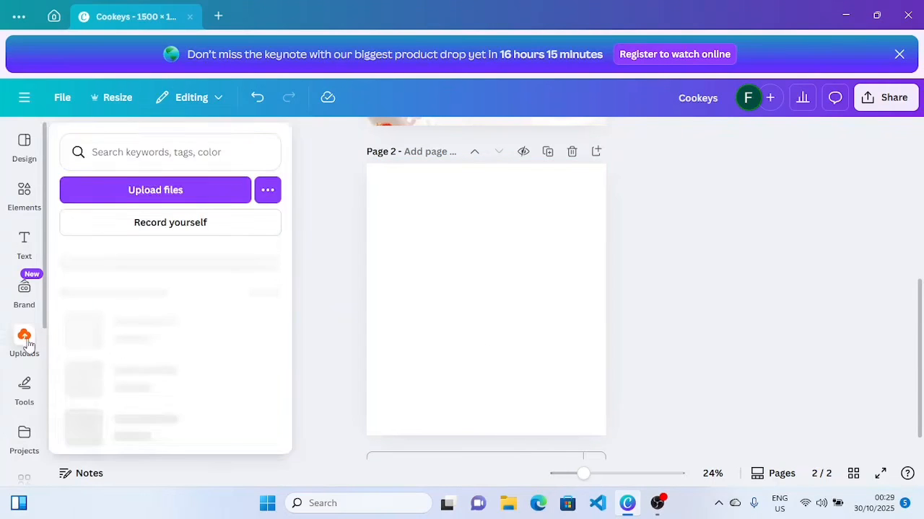
click(254, 408)
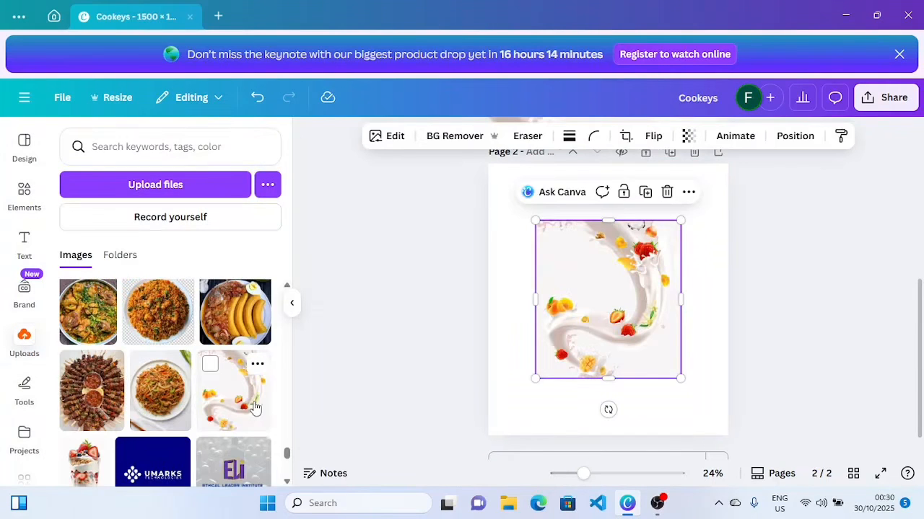
drag(638, 294, 683, 241)
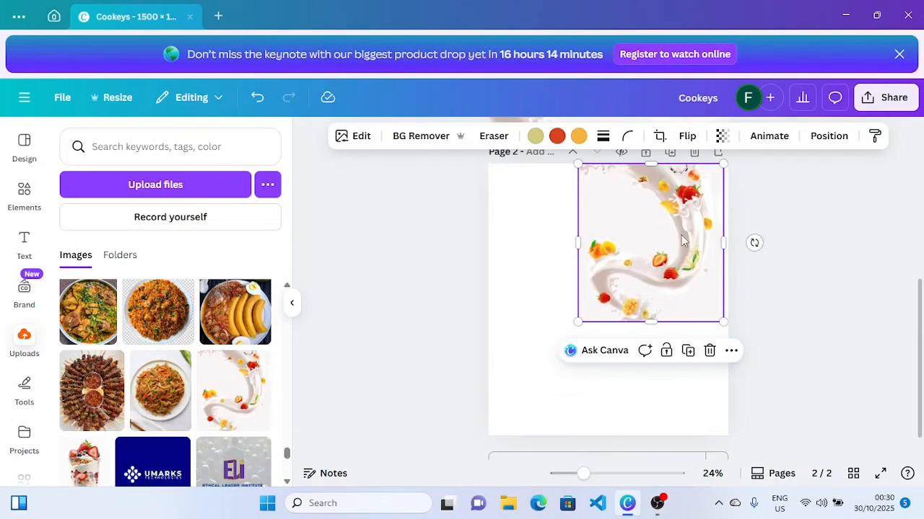
Add the uploaded strawberry parfait cup image and move it to the left half of the page.
click(83, 473)
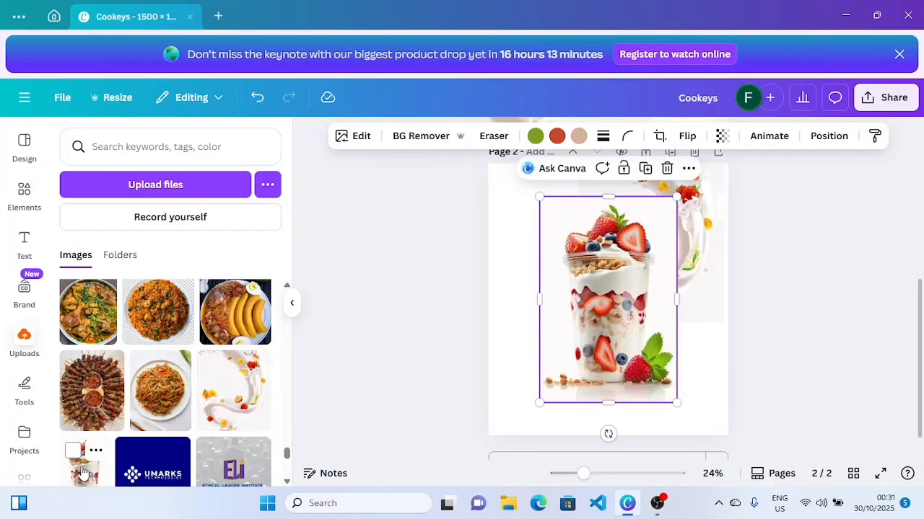
click(291, 307)
drag(458, 309, 418, 320)
Remove the background of the milk splash image and enlarge it to fill the page behind the parfait cup.
click(549, 293)
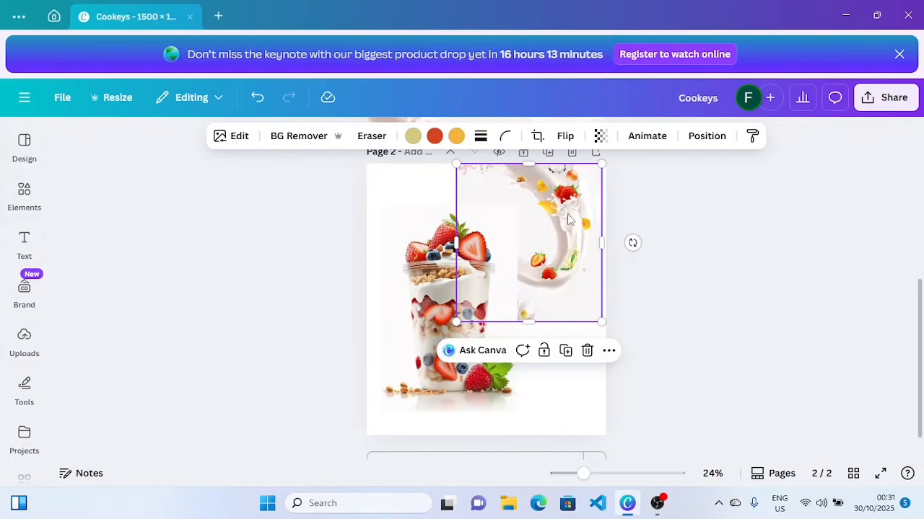
click(310, 137)
drag(569, 208, 586, 193)
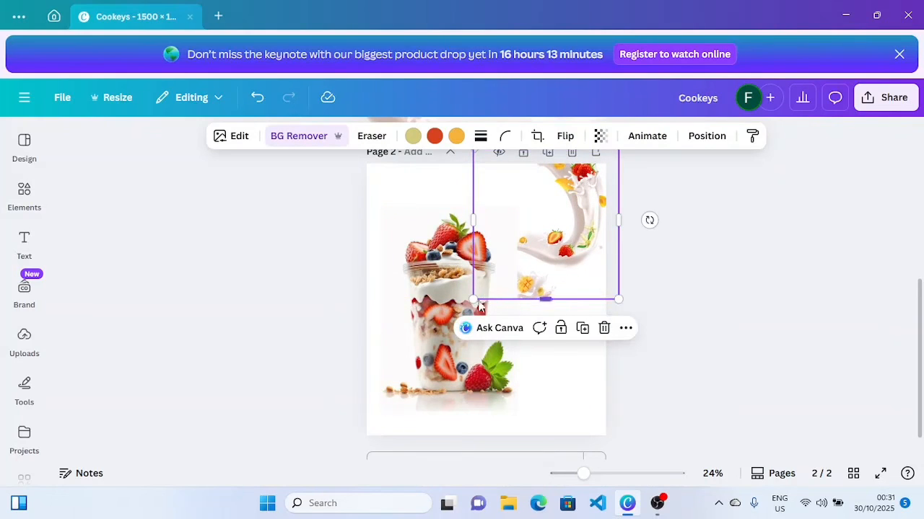
drag(474, 299, 343, 439)
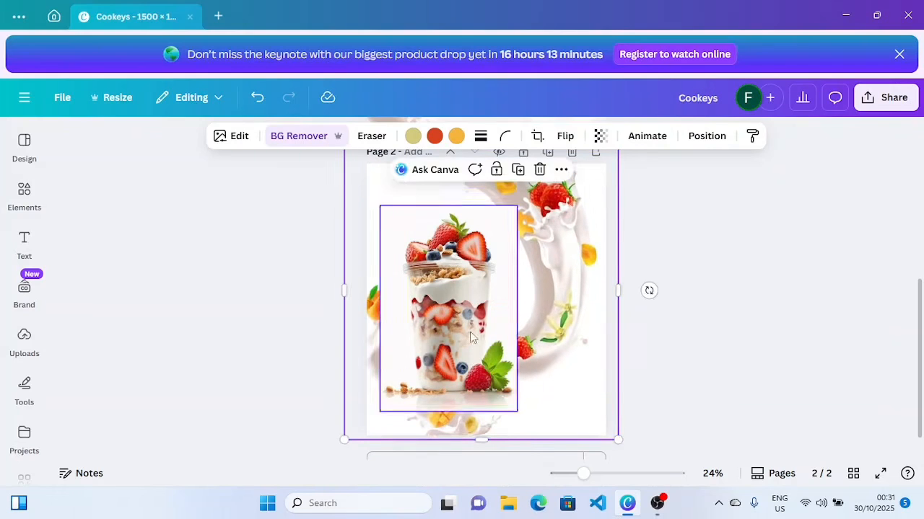
drag(528, 314, 569, 280)
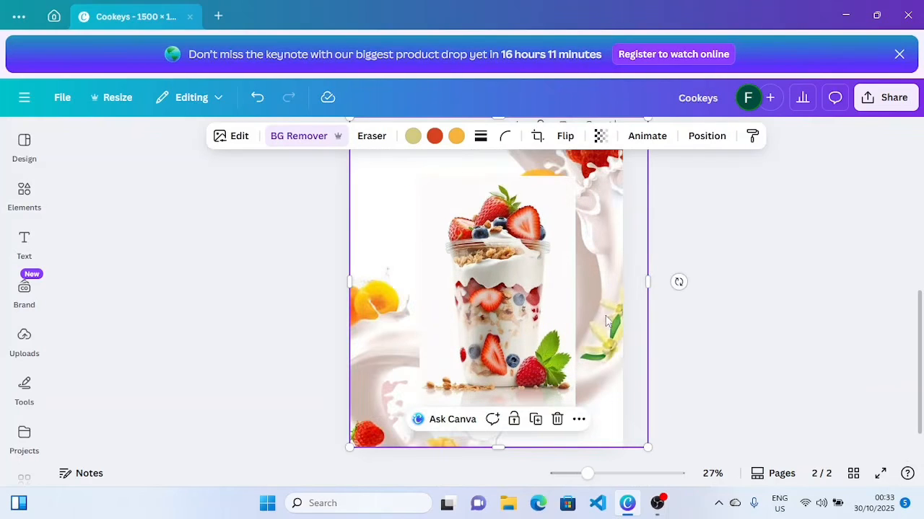
click(707, 322)
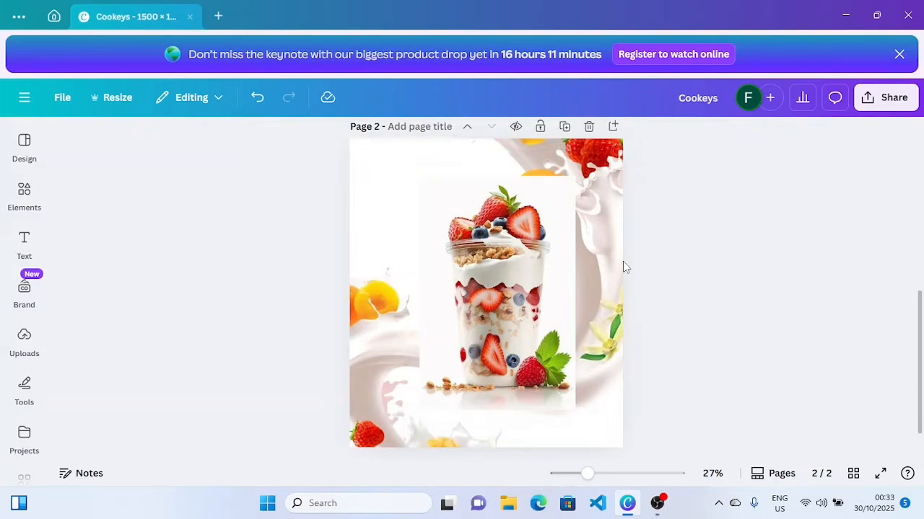
Remove the parfait cup's background, then position the cup in the page's lower left area, flipped horizontally.
click(543, 266)
click(290, 138)
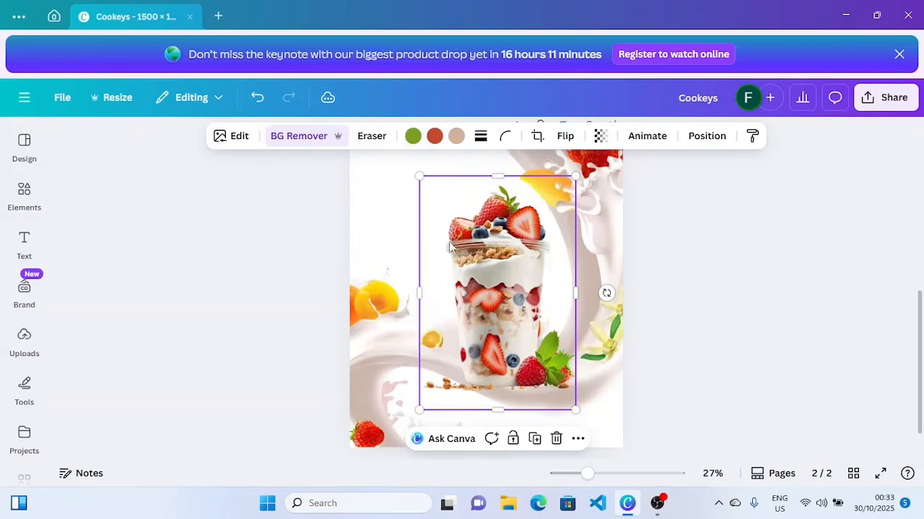
drag(448, 246, 411, 267)
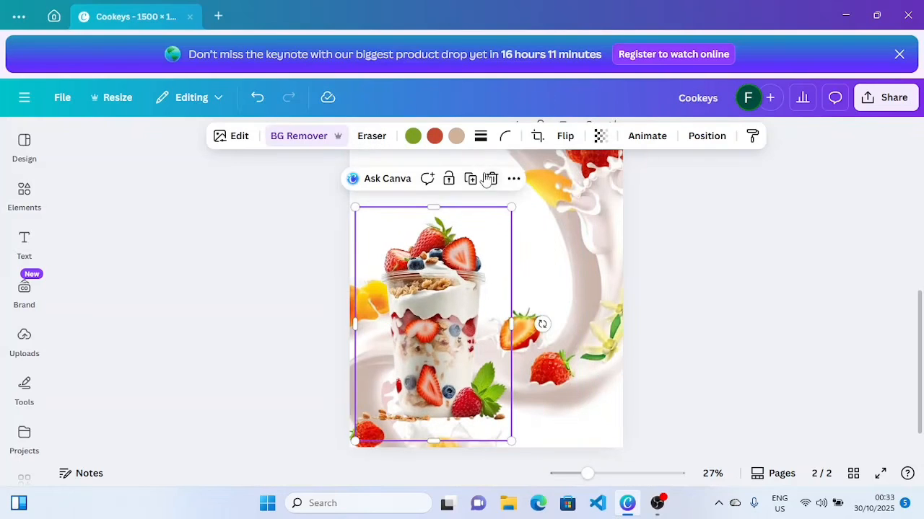
click(560, 144)
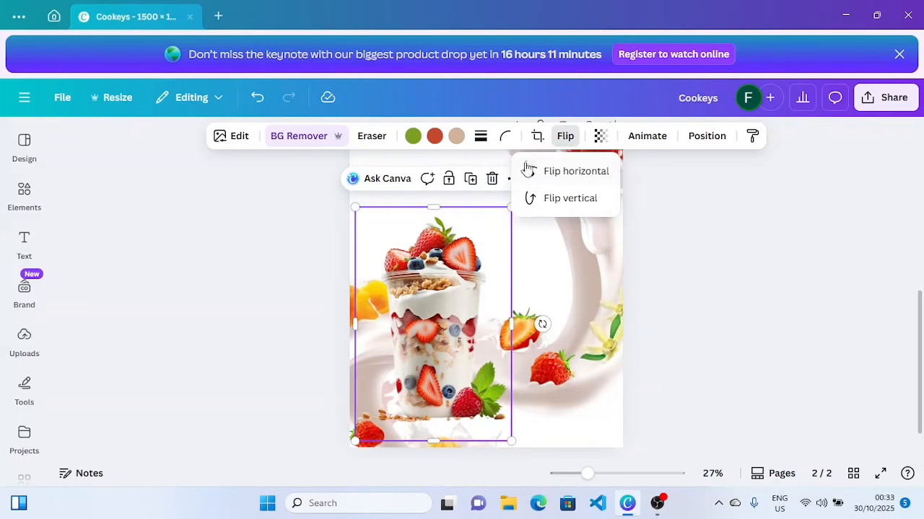
click(557, 181)
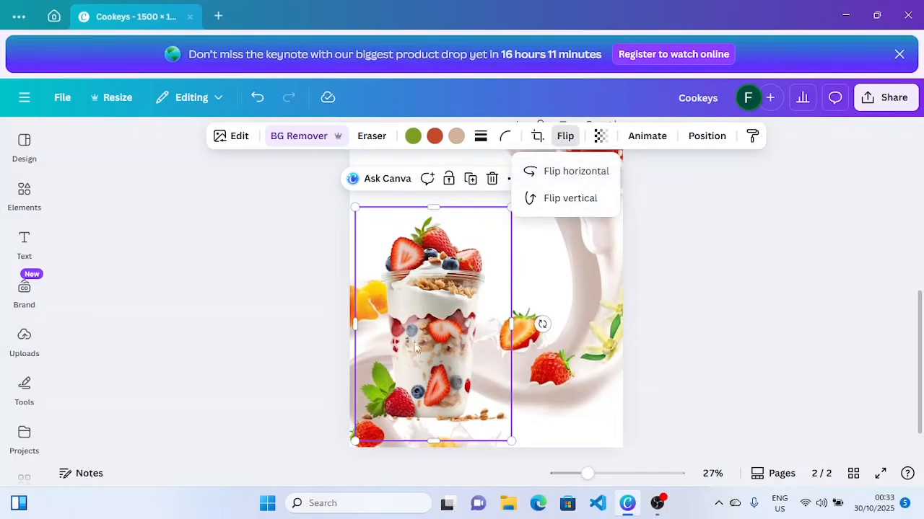
click(689, 353)
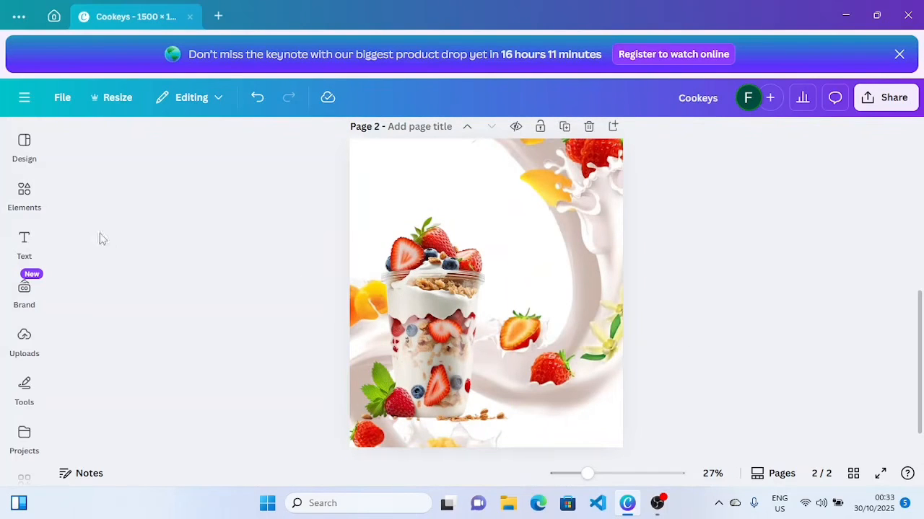
Insert the recently used rounded rectangle and enlarge it into a tall dark red panel overlapping the cup's right side.
click(22, 207)
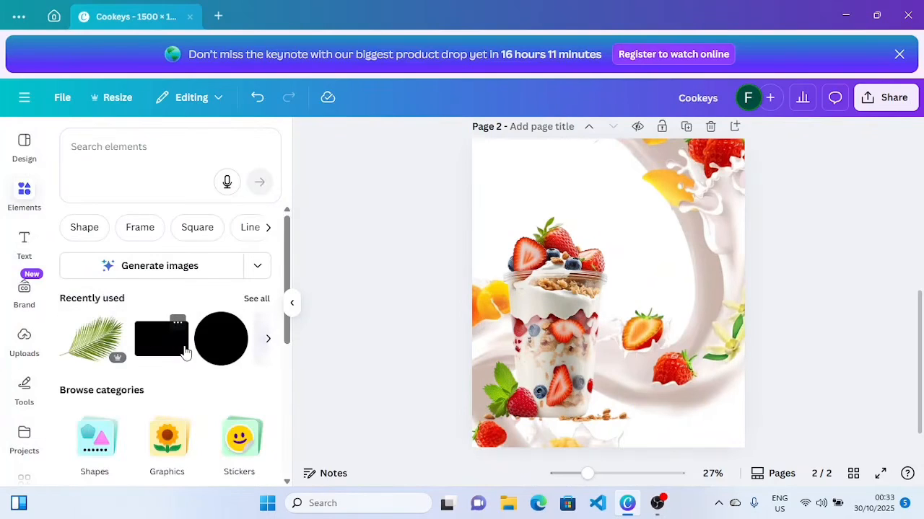
click(160, 338)
click(289, 311)
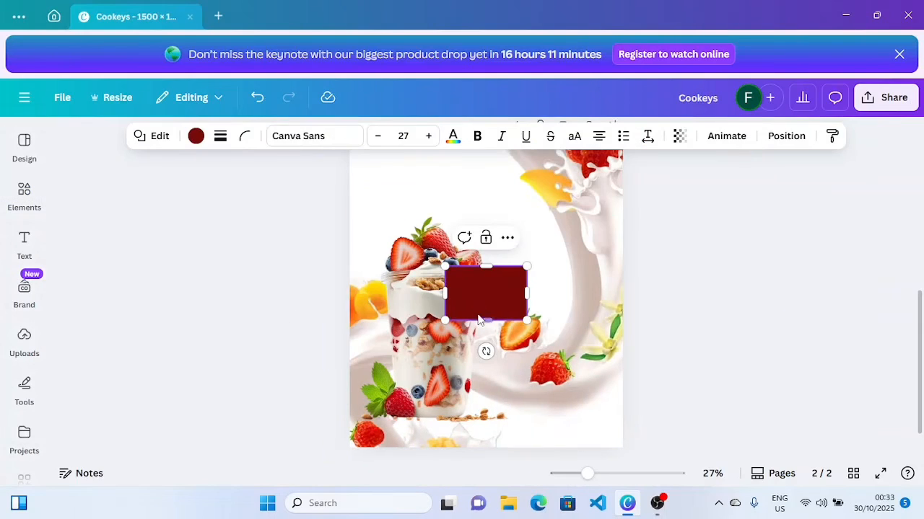
drag(474, 304, 457, 343)
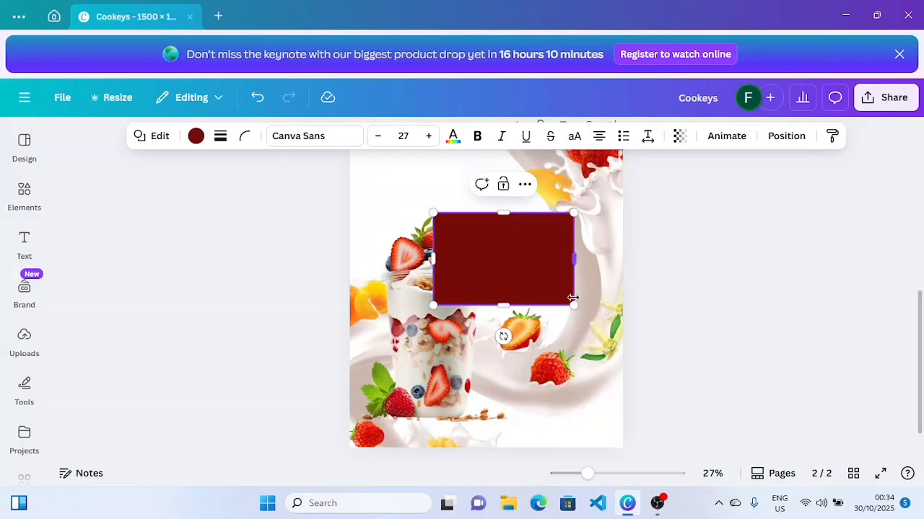
drag(505, 306, 528, 311)
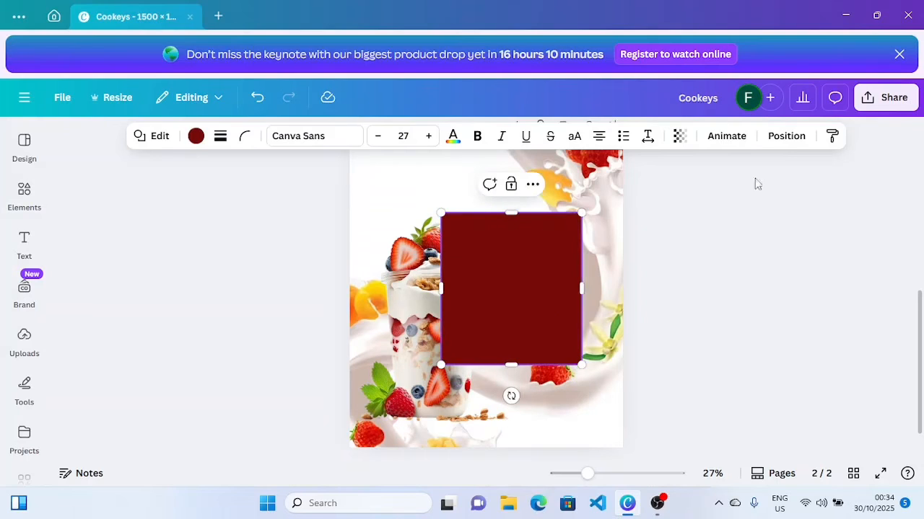
Send the dark red panel behind the parfait cup and tilt it 7°, widening it slightly toward the cup.
click(533, 184)
mouse_move(557, 332)
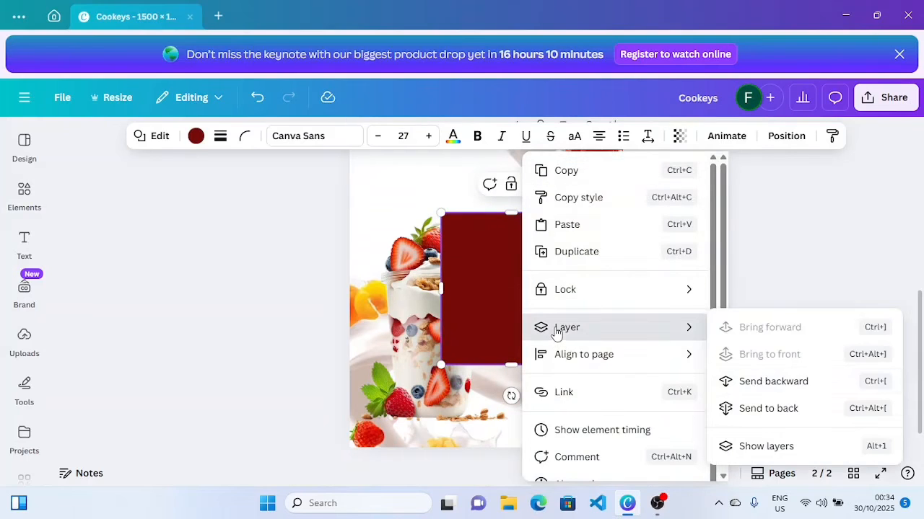
click(757, 382)
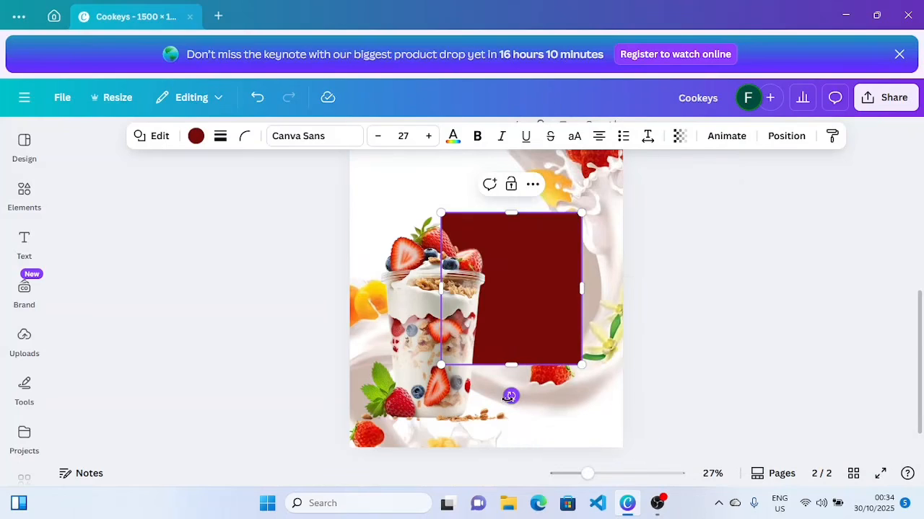
drag(510, 396, 493, 397)
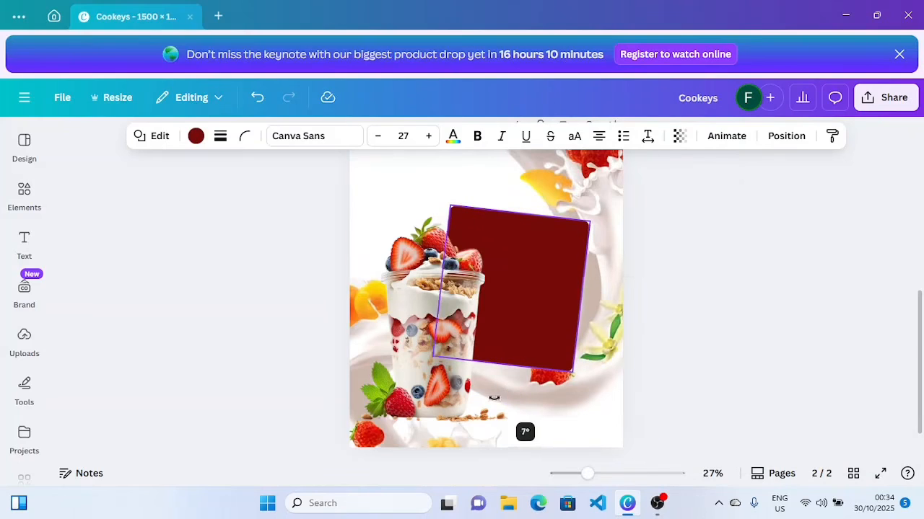
drag(442, 272, 417, 267)
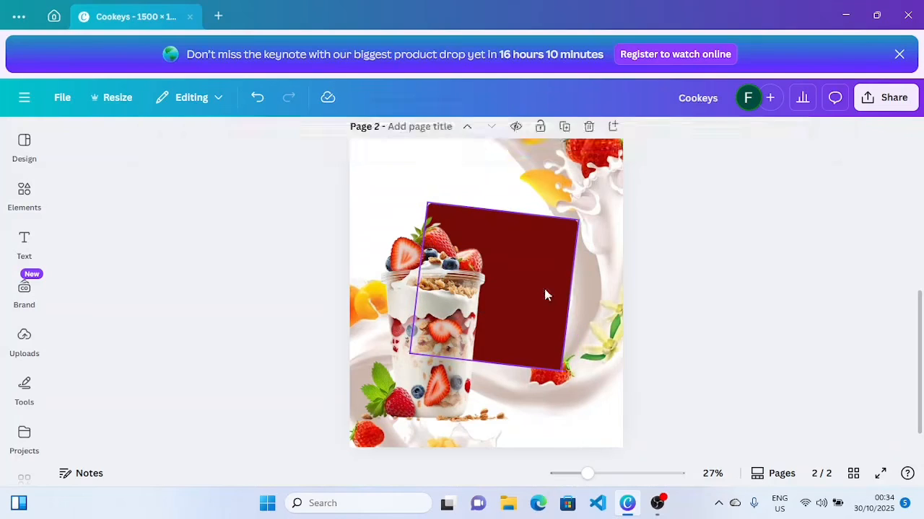
Duplicate the tilted dark red panel and give the copy a solid outline of weight 5 in orange #f5b33a.
click(498, 178)
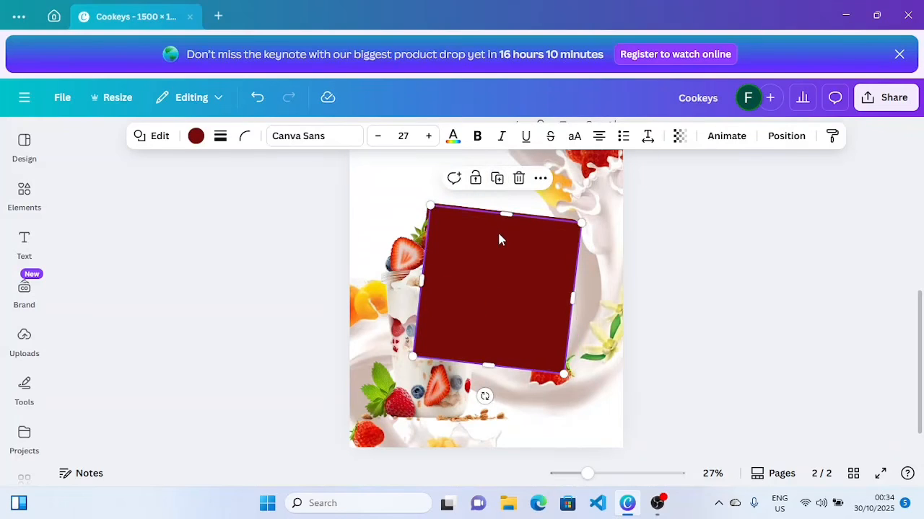
drag(499, 236, 496, 249)
click(220, 135)
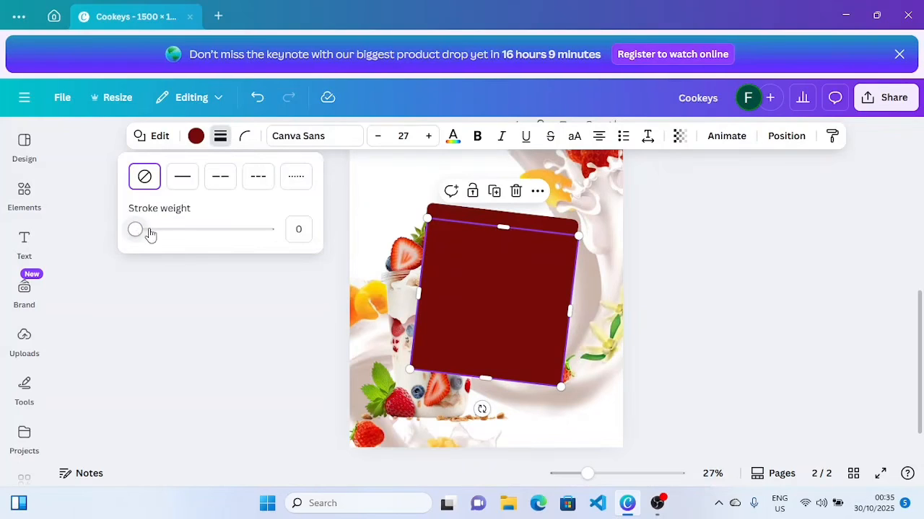
mouse_move(136, 231)
mouse_down()
mouse_move(144, 238)
mouse_move(142, 231)
mouse_up()
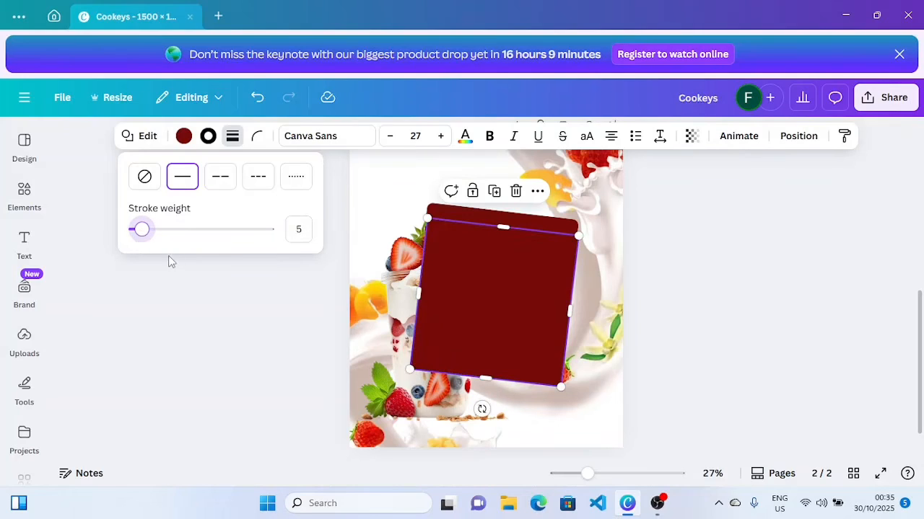
click(209, 141)
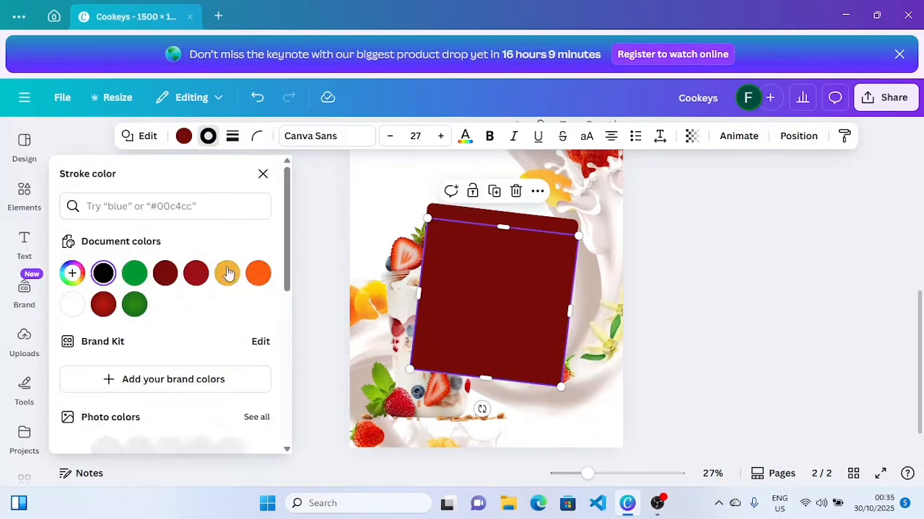
click(228, 273)
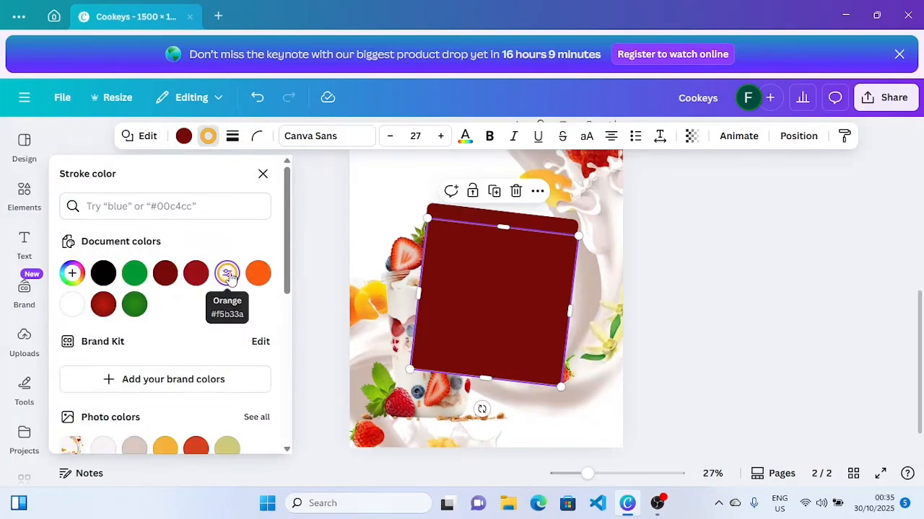
click(319, 295)
click(319, 296)
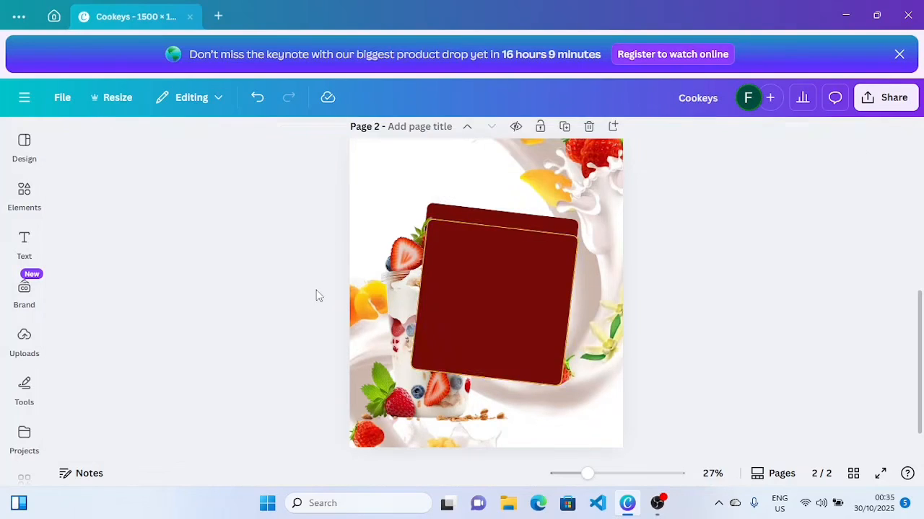
Shrink the outlined copy to fit inside the original panel as an inner border and send it behind the parfait cup.
click(484, 296)
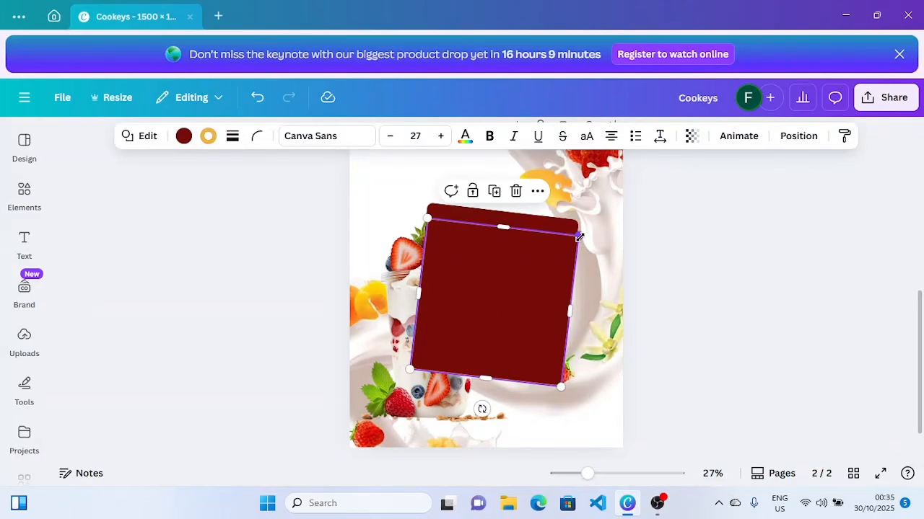
drag(579, 237, 570, 234)
drag(529, 276, 531, 258)
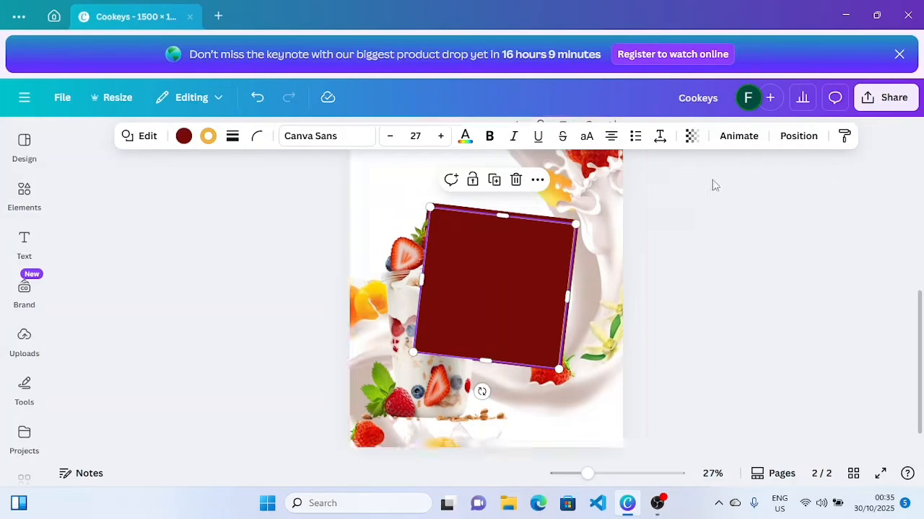
click(537, 180)
mouse_move(587, 351)
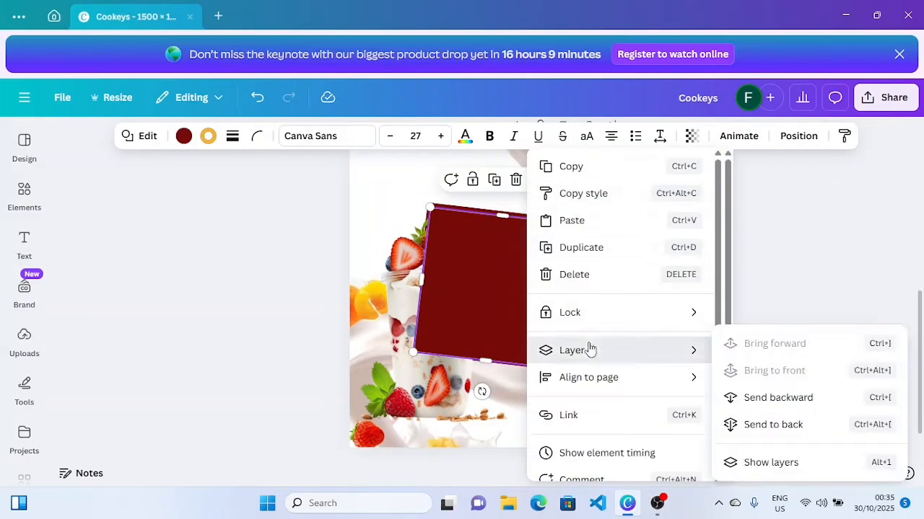
click(729, 397)
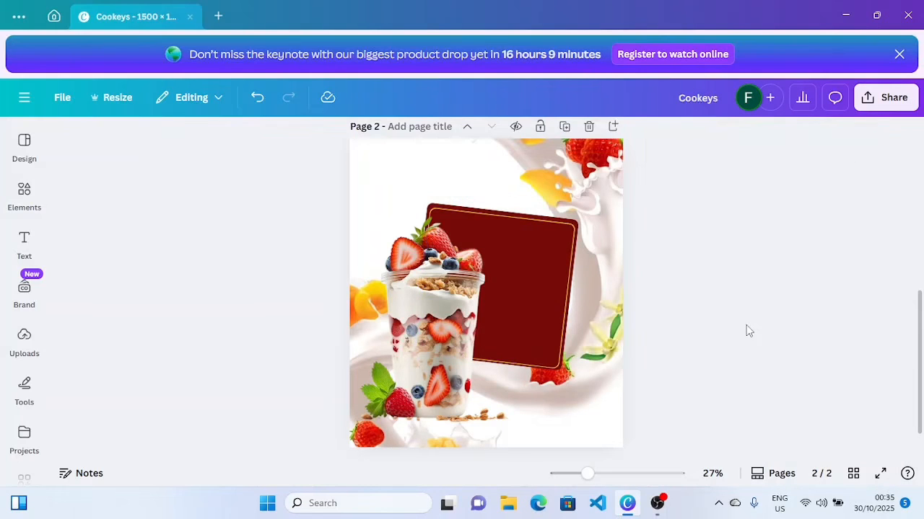
click(538, 250)
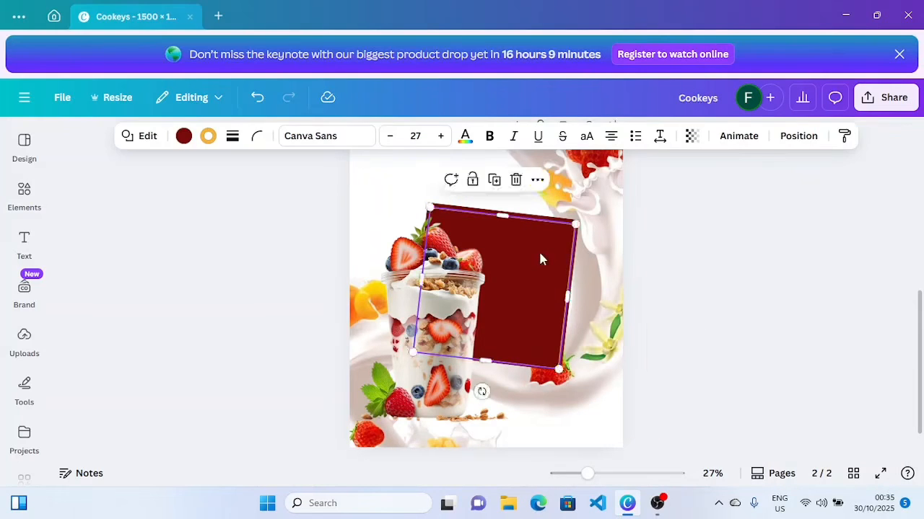
click(758, 233)
Insert the inverted trapezoid shape from the shape library and fill it with white.
click(24, 261)
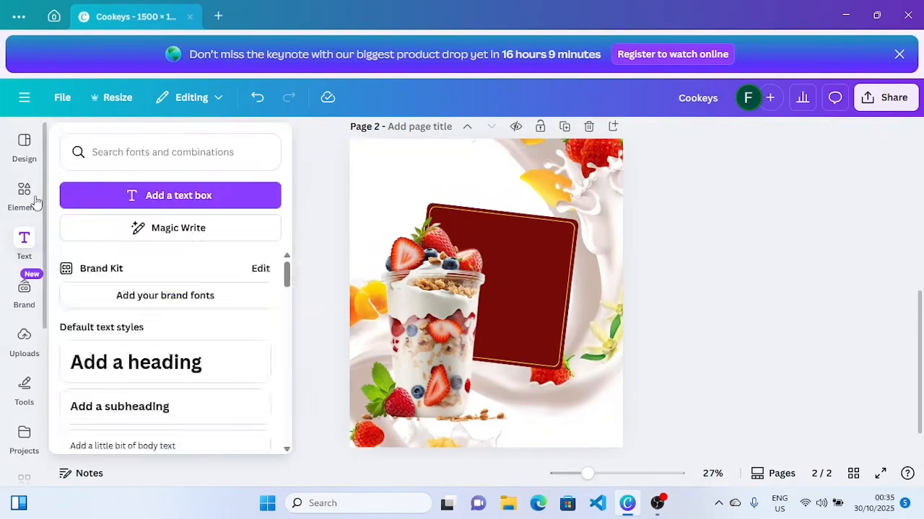
click(29, 199)
click(119, 396)
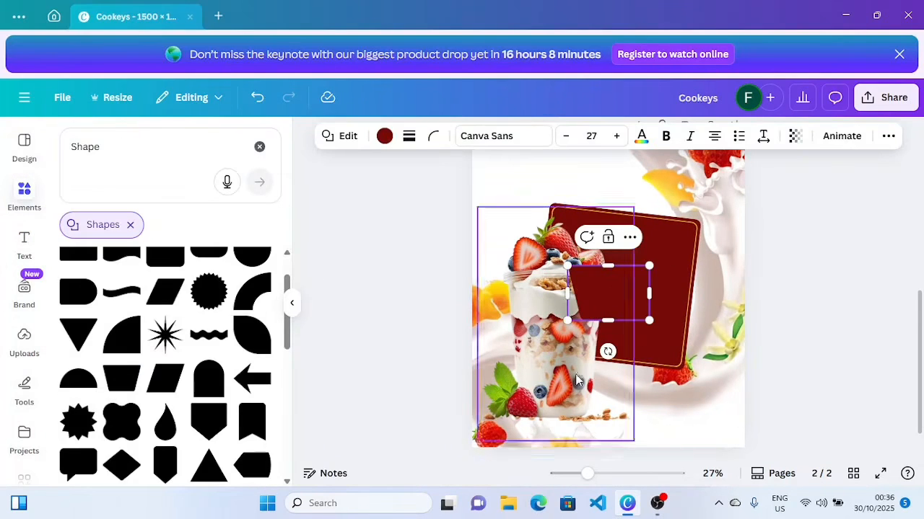
click(292, 303)
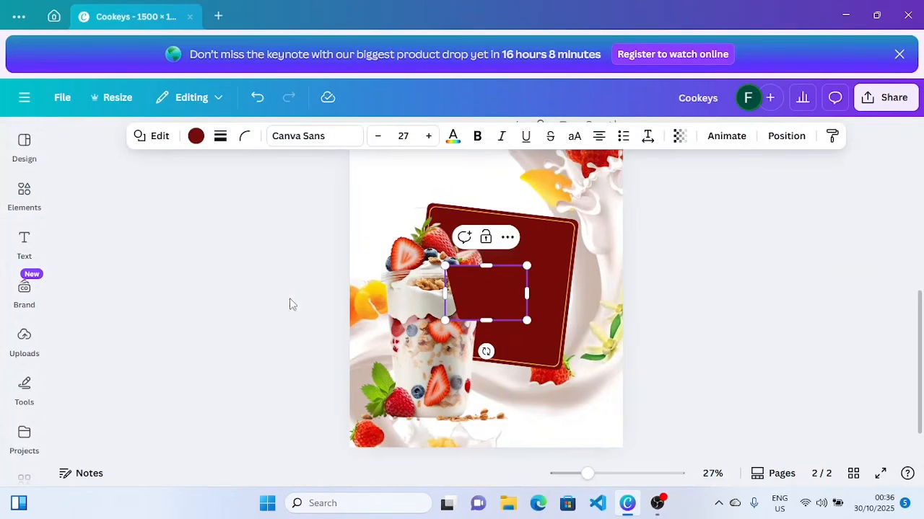
click(229, 164)
click(464, 291)
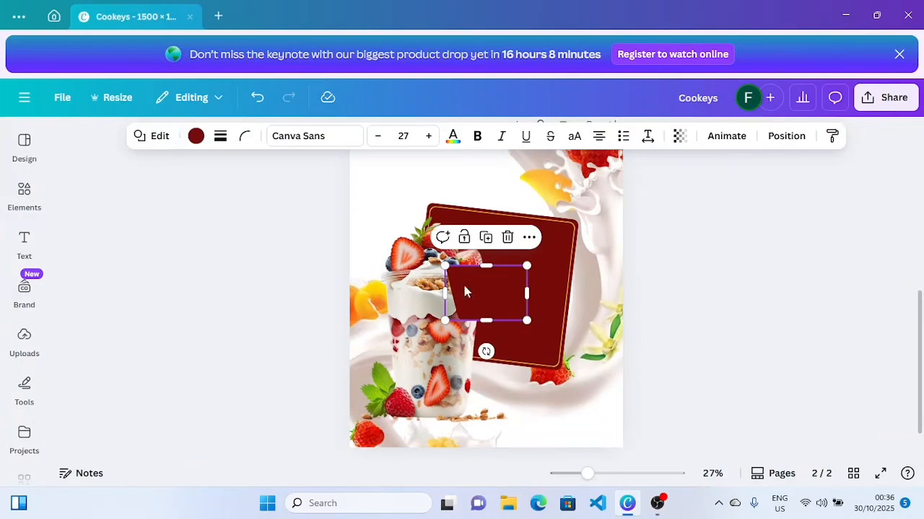
click(196, 136)
click(104, 304)
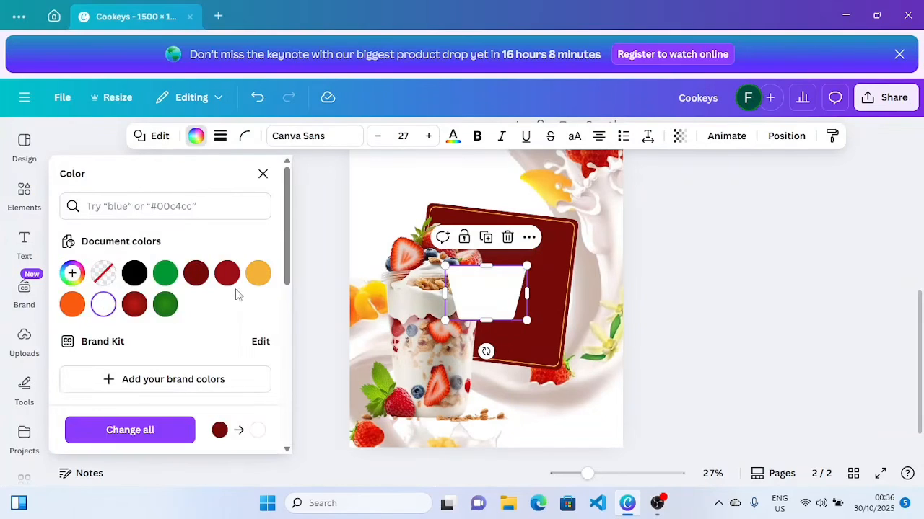
key(Escape)
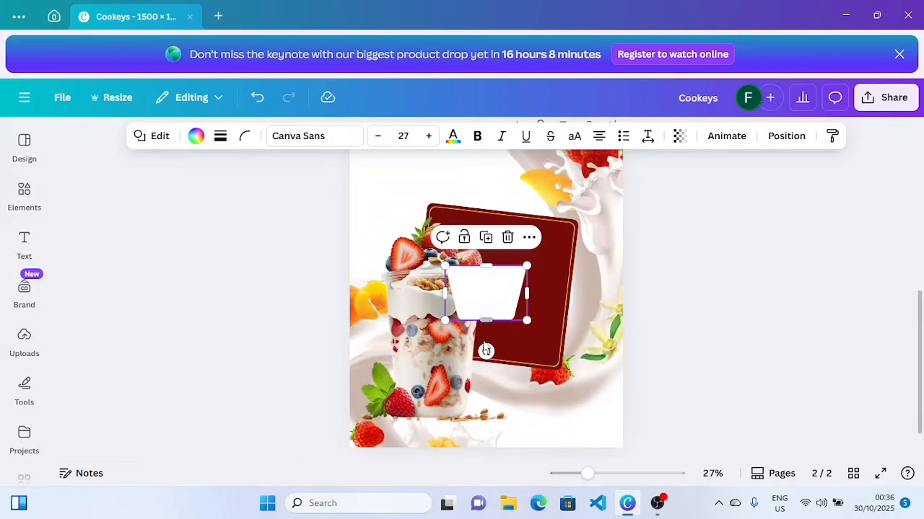
Enlarge and tilt the white trapezoid over the lower part of the dark red panel and round its corners.
drag(485, 351, 386, 329)
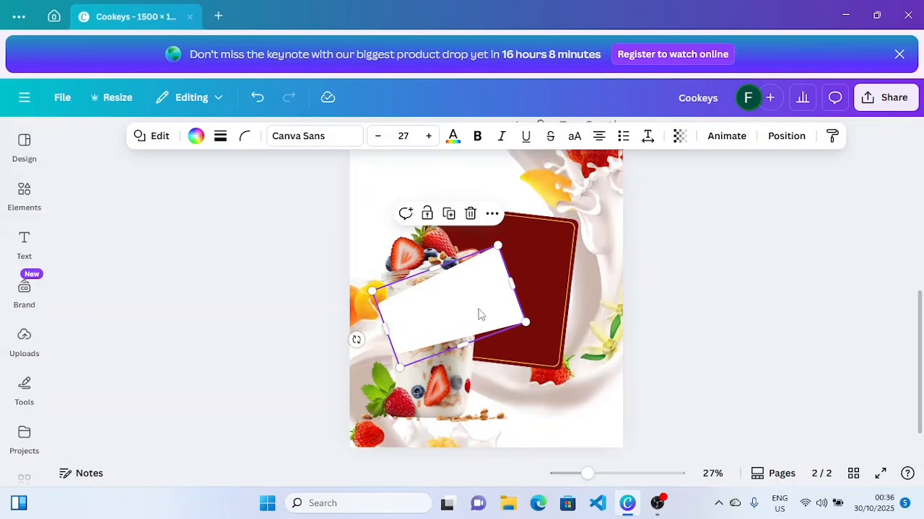
drag(479, 314, 542, 369)
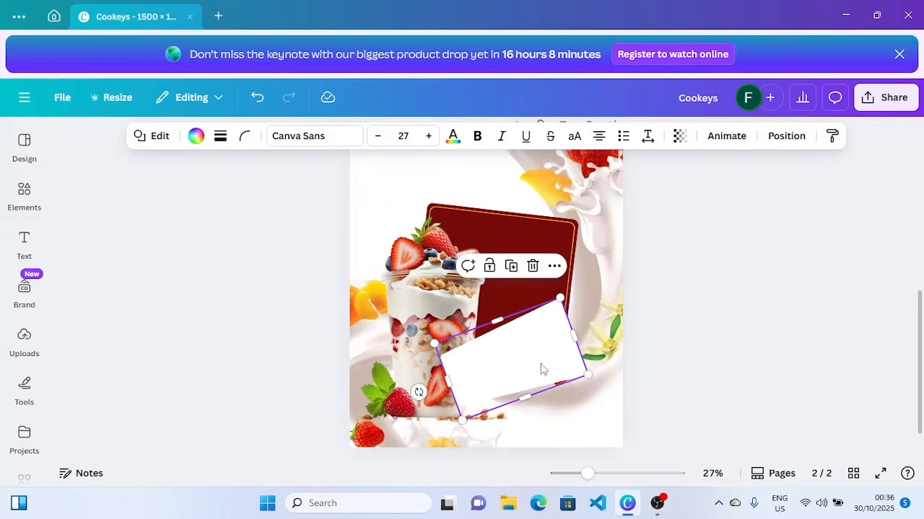
click(244, 137)
drag(202, 191, 247, 207)
click(539, 358)
drag(539, 358, 547, 365)
Send the white rounded trapezoid one layer backward so it sits behind the parfait cup.
click(562, 276)
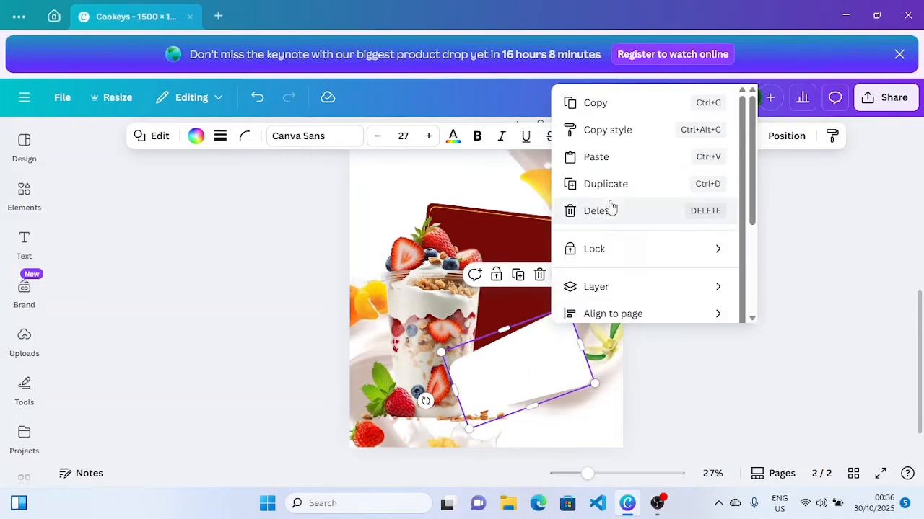
mouse_move(608, 290)
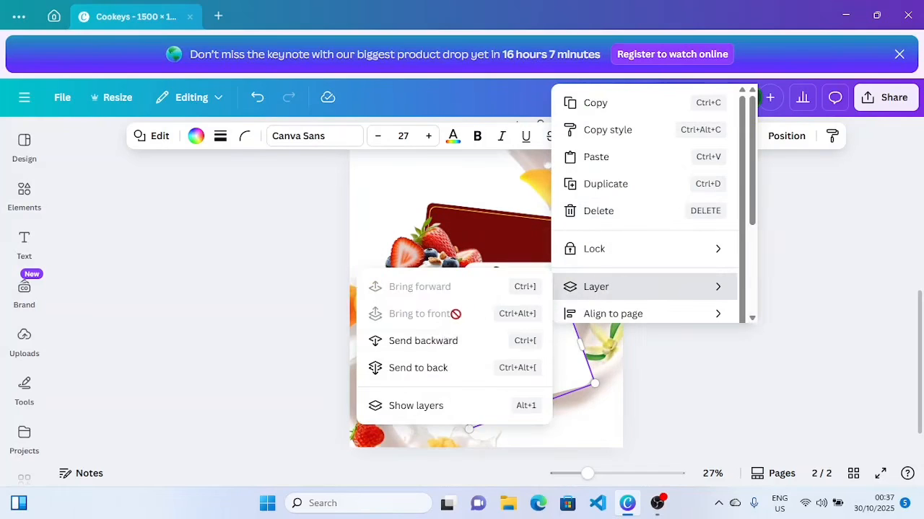
click(443, 342)
key(Escape)
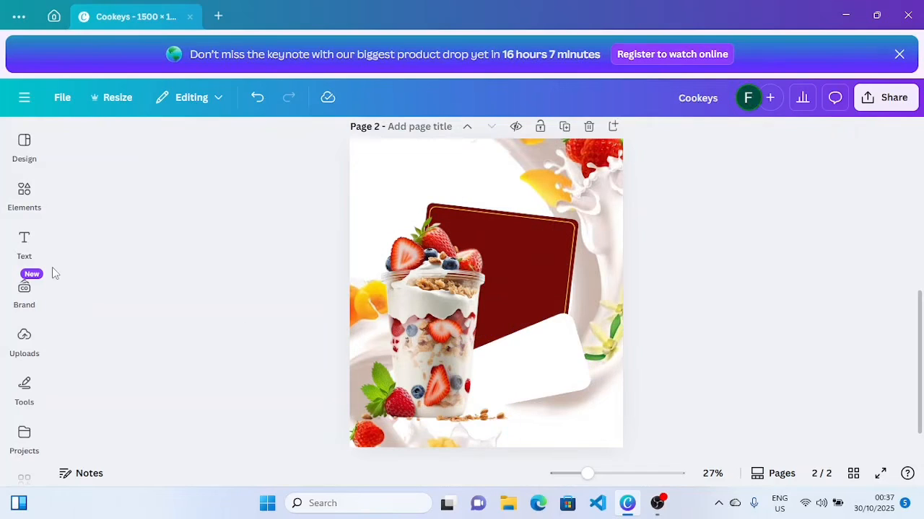
Insert a square shape and reshape it into a long thin dark red bar near the bottom of the page.
click(24, 243)
click(24, 193)
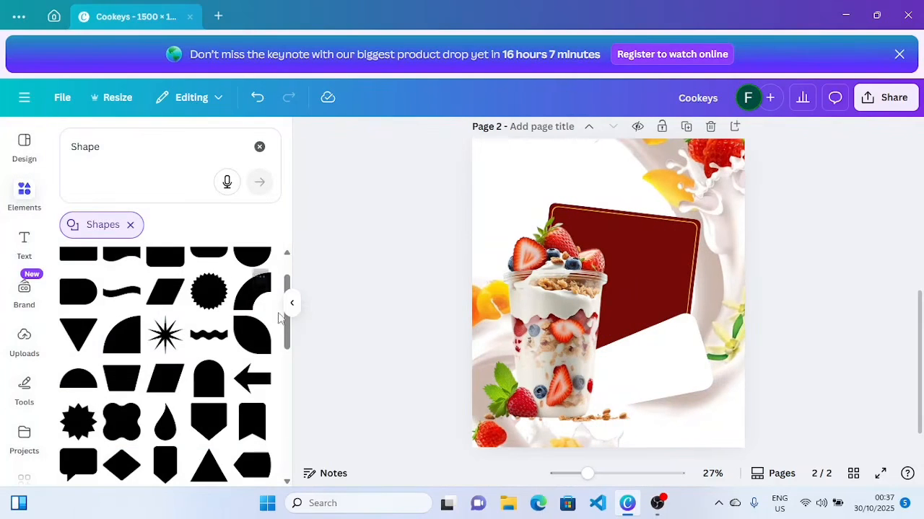
mouse_move(288, 325)
mouse_down()
mouse_move(289, 294)
mouse_move(288, 307)
mouse_up()
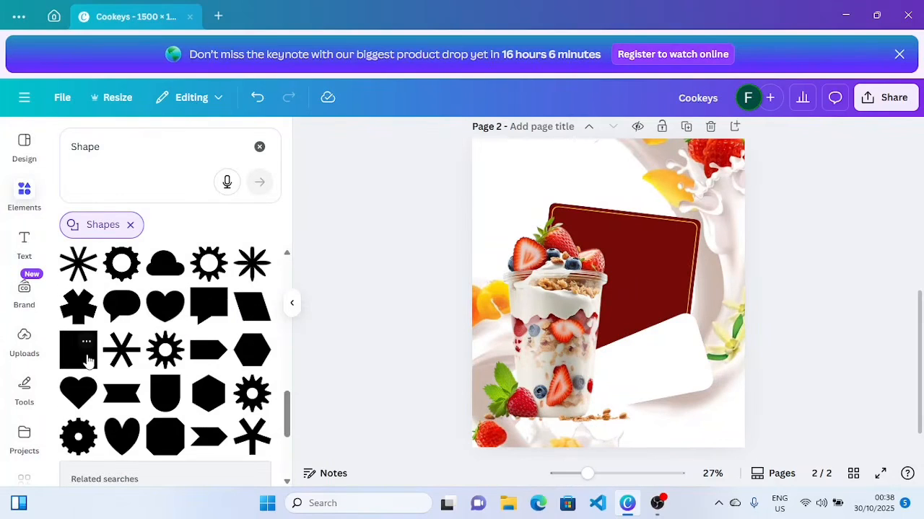
click(87, 353)
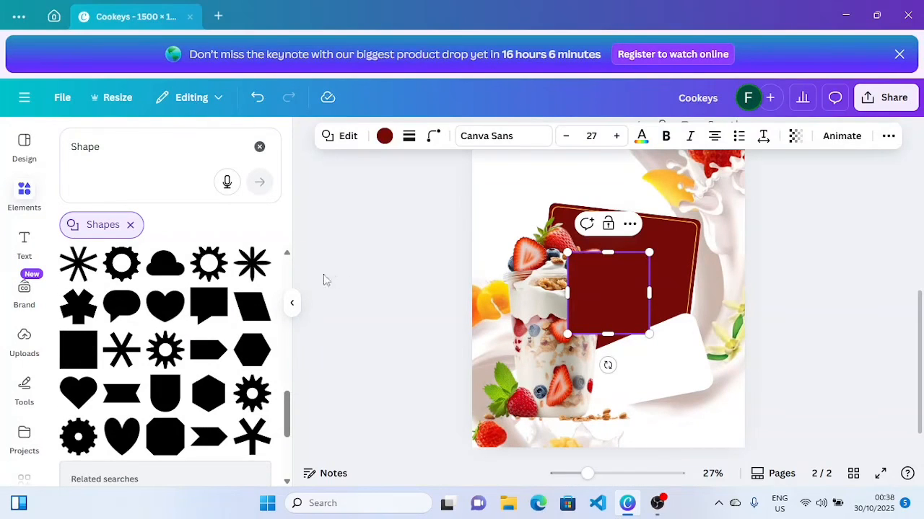
click(292, 308)
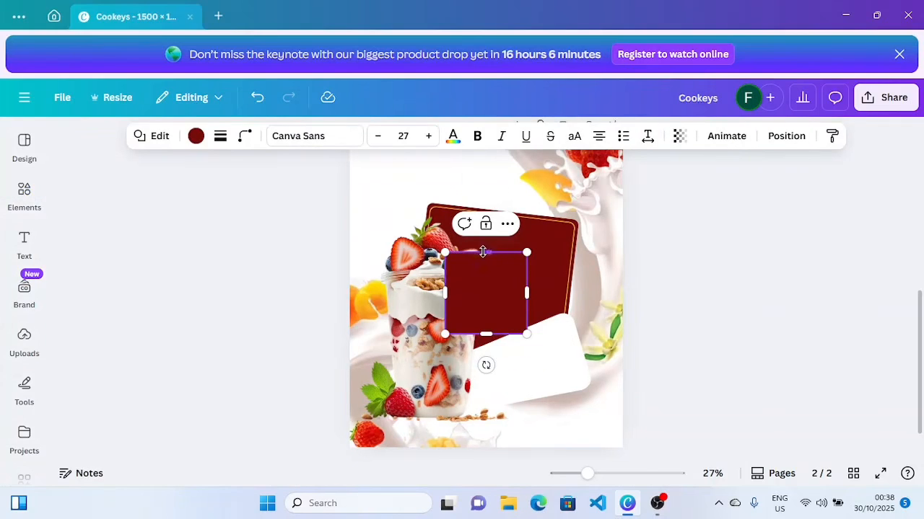
drag(485, 252, 491, 318)
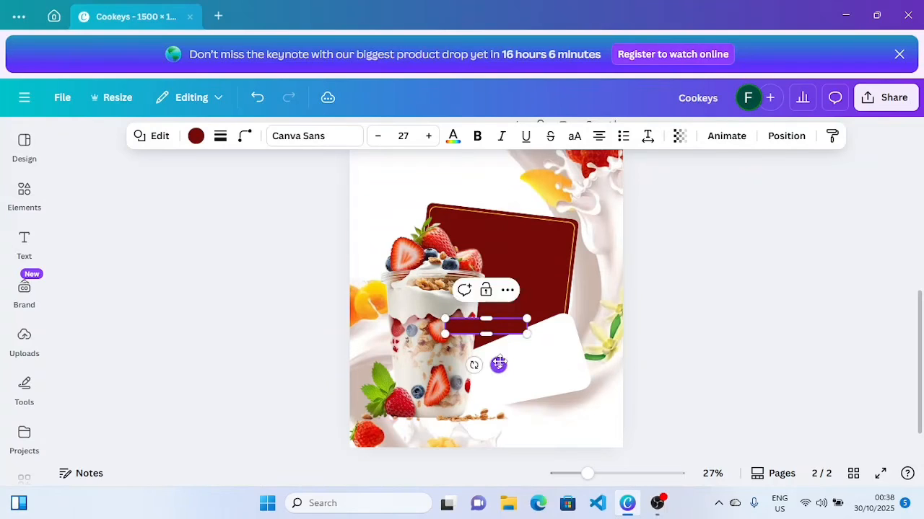
drag(498, 365, 475, 454)
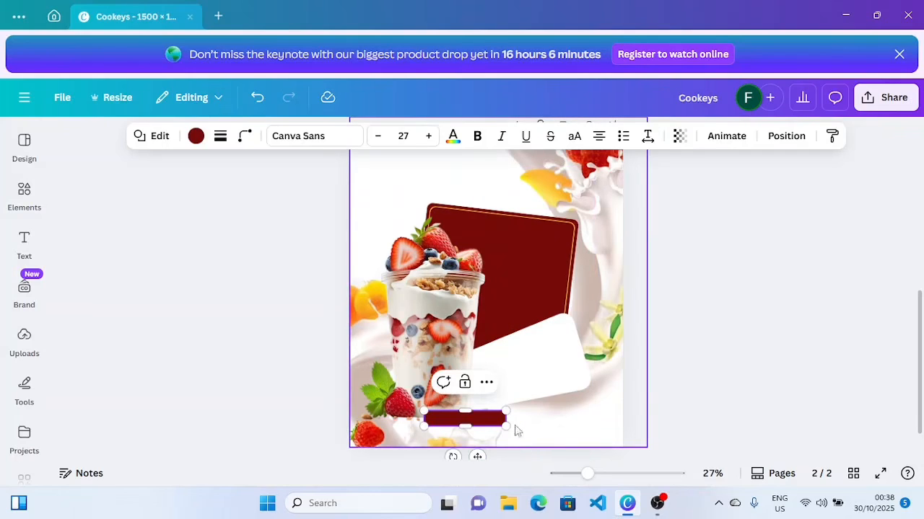
drag(506, 419, 557, 420)
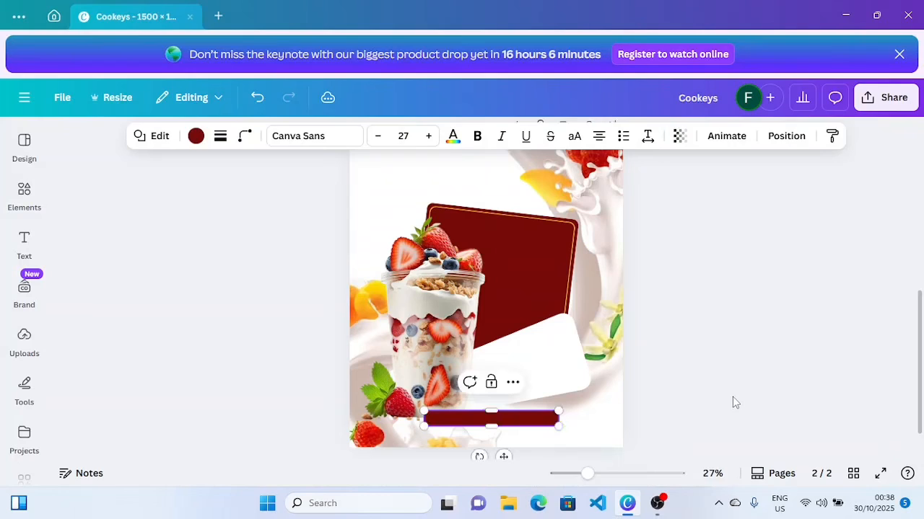
Make the dark red bar slightly thinner and center it horizontally on the page.
click(732, 402)
click(488, 417)
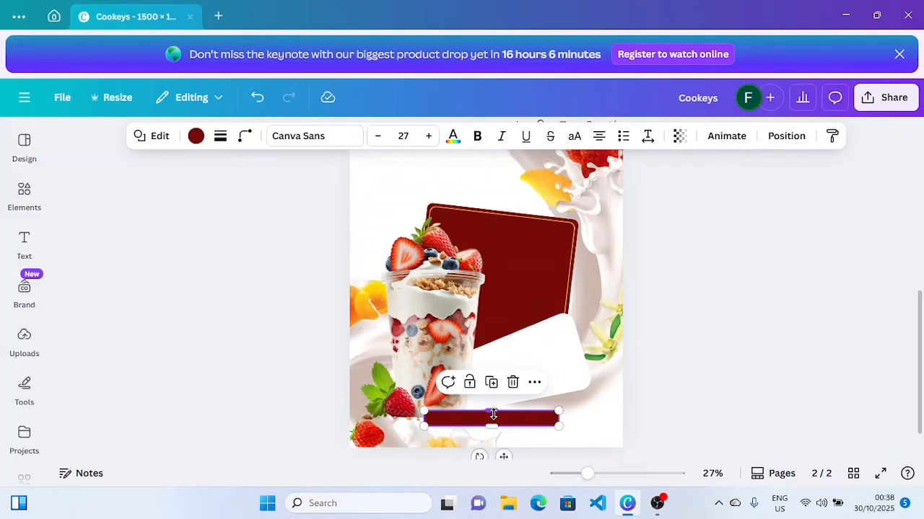
drag(492, 411, 493, 412)
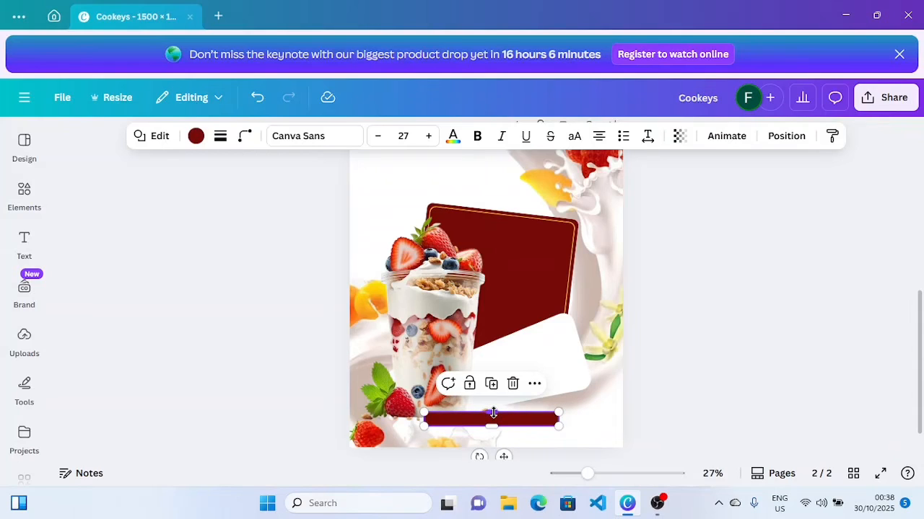
click(657, 401)
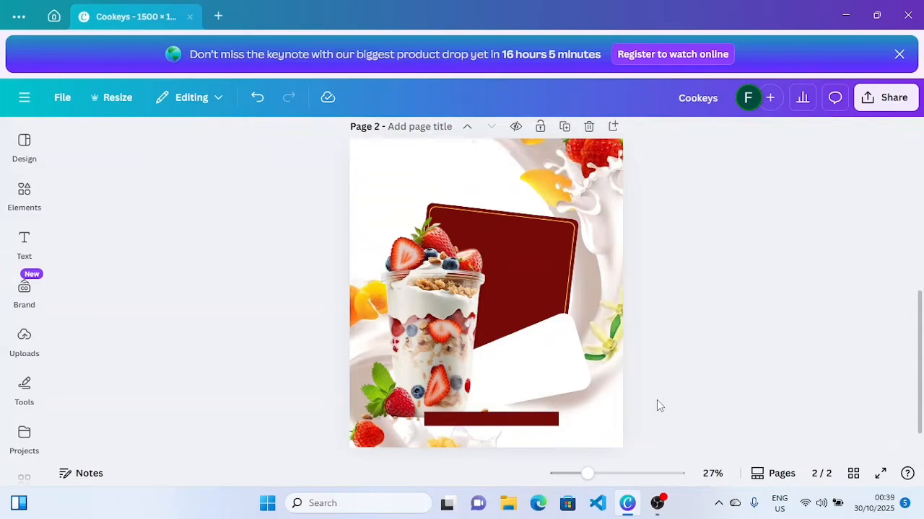
click(511, 422)
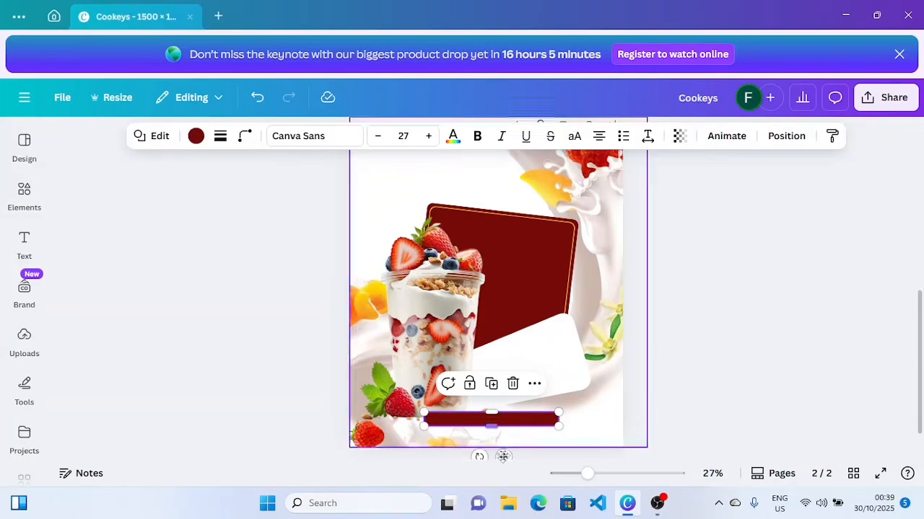
drag(503, 454, 499, 454)
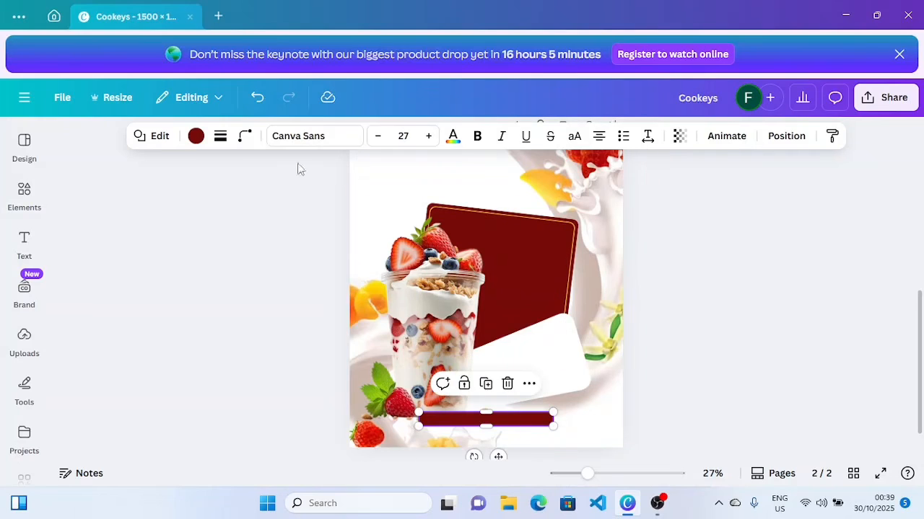
Fill the bottom bar with the green circular gradient #2c8f14 to #12621f from the document colors.
click(195, 135)
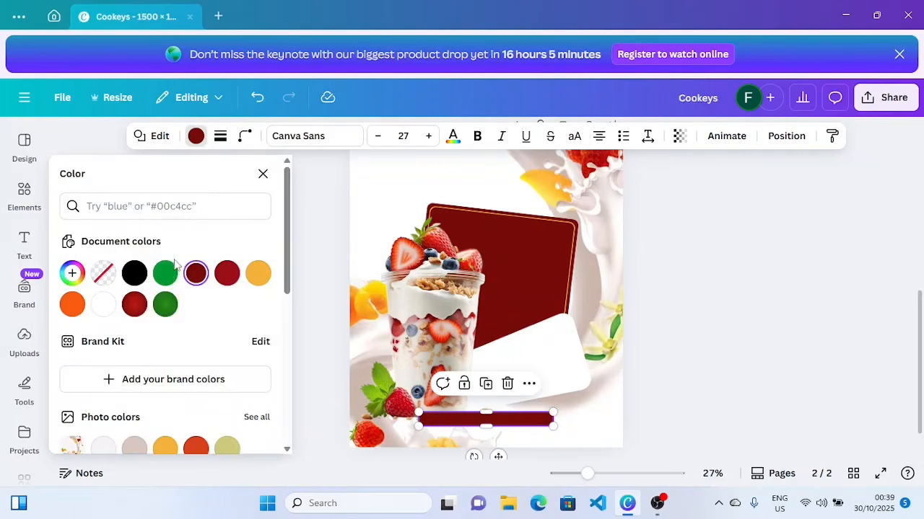
click(168, 271)
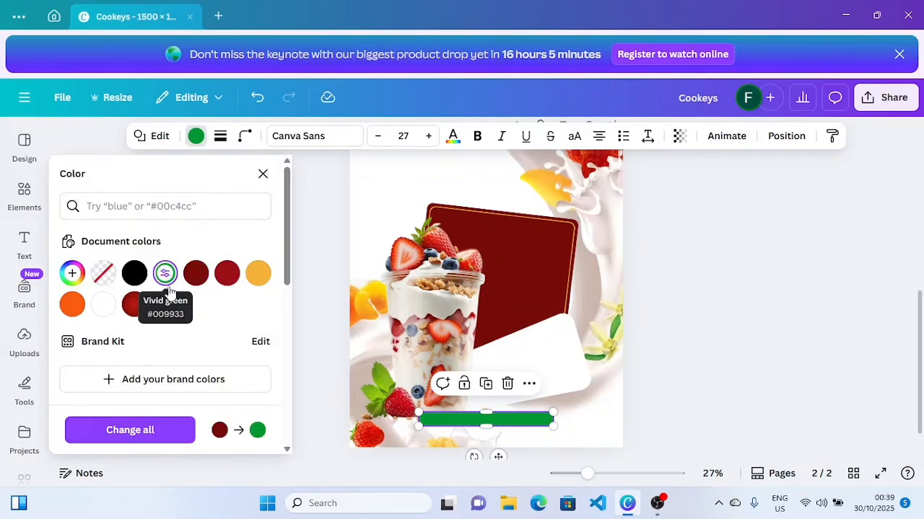
click(164, 305)
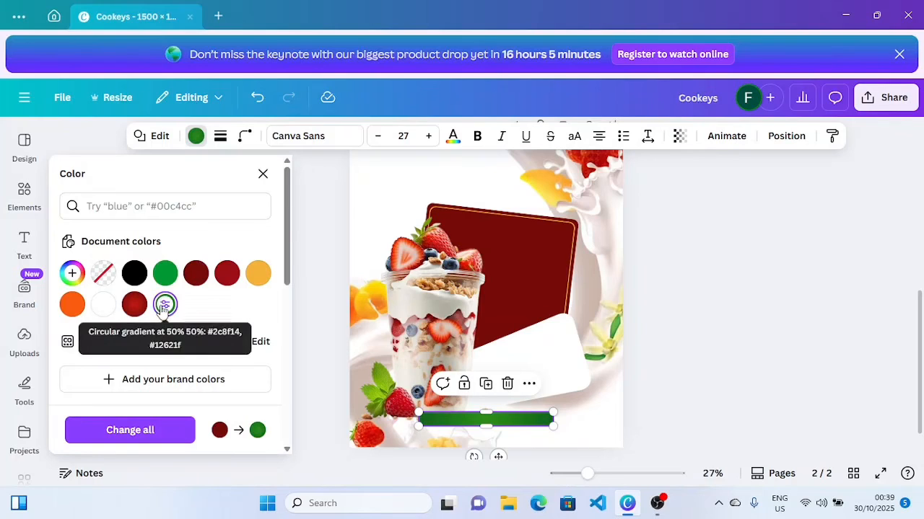
click(686, 348)
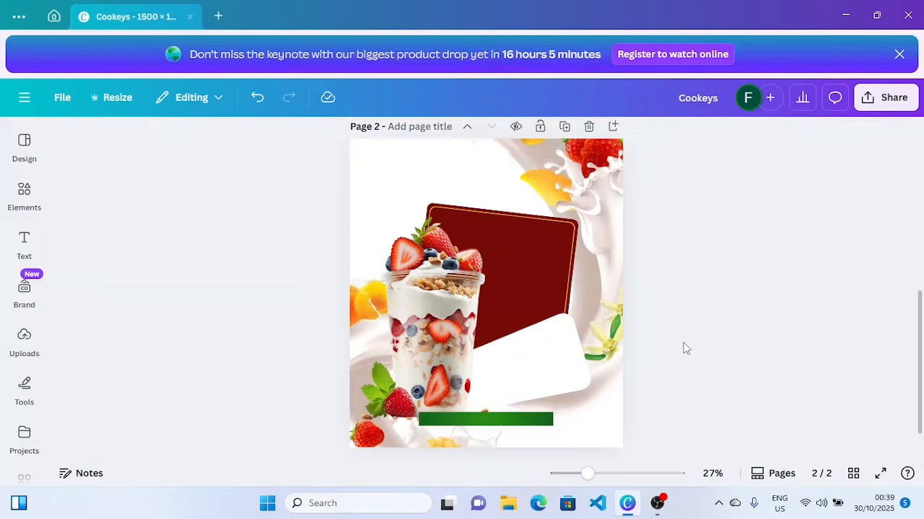
Duplicate the green gradient bar, shrink the copy to about a third of its width and place it on the white trapezoid.
click(521, 418)
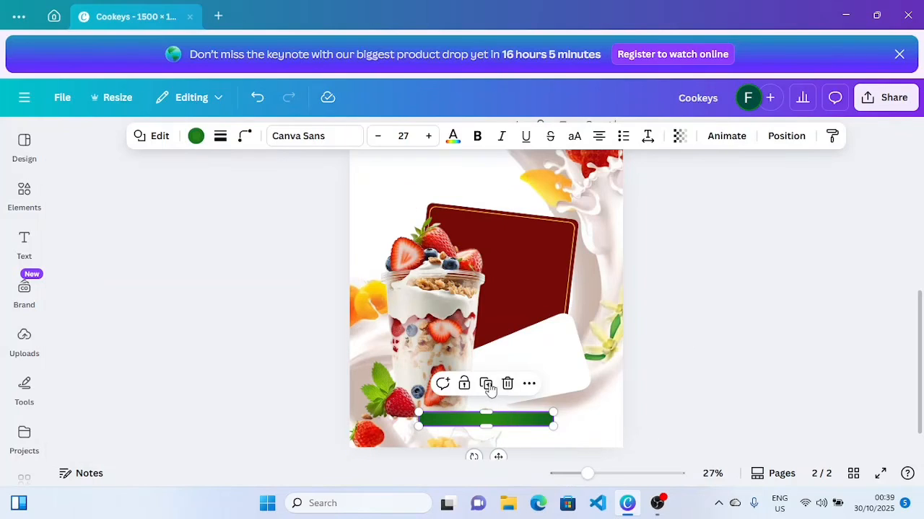
drag(501, 459, 524, 399)
drag(576, 364, 494, 357)
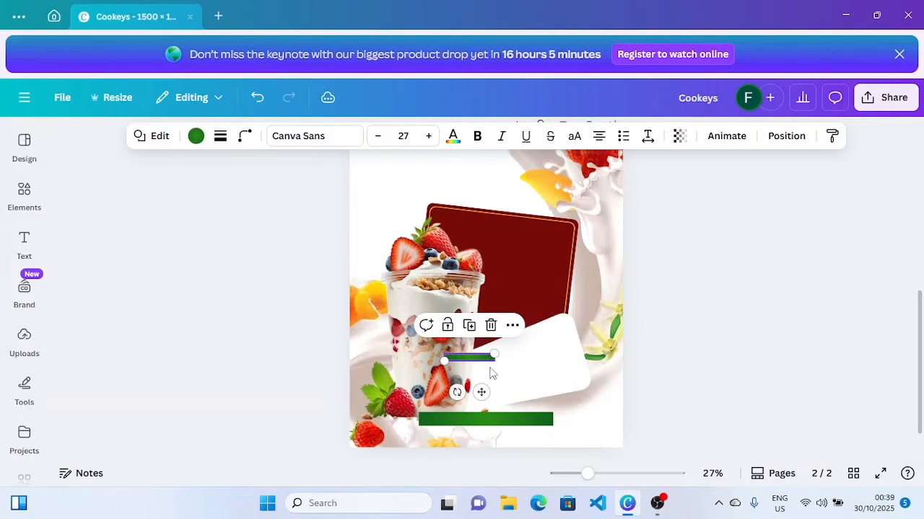
drag(480, 391, 542, 386)
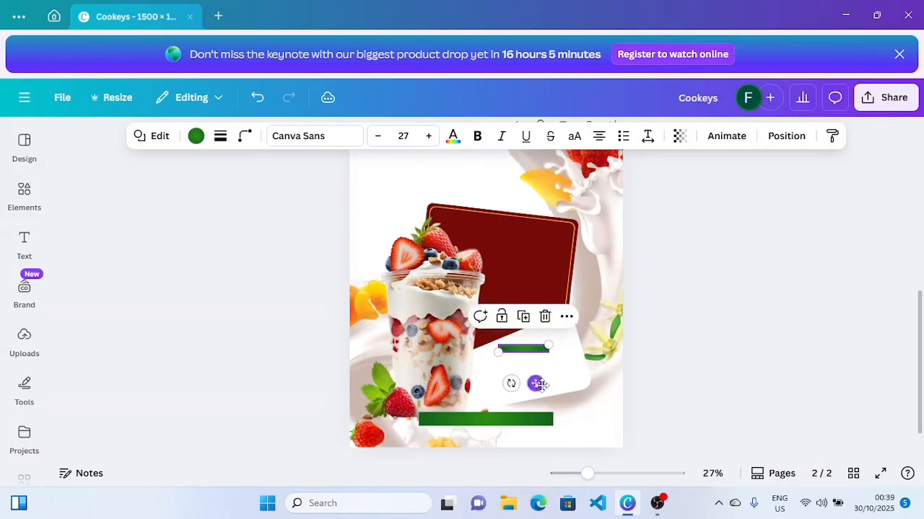
click(731, 350)
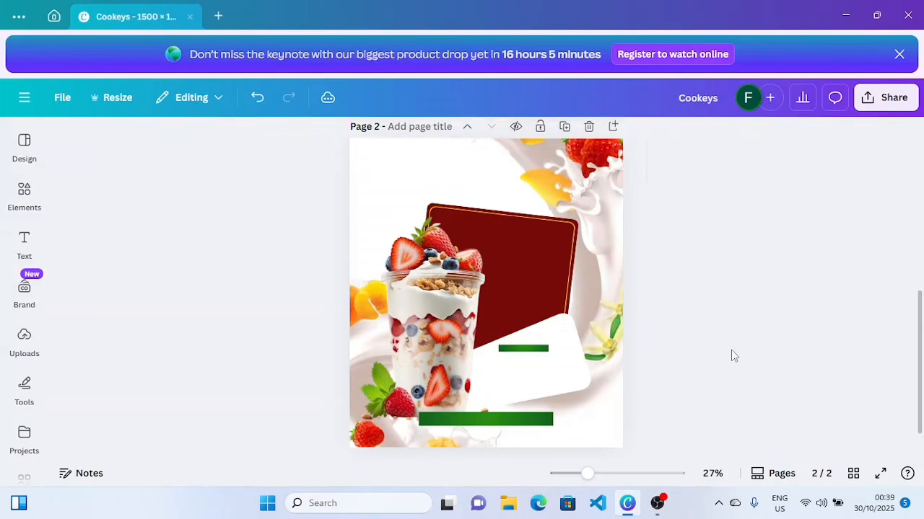
click(536, 349)
click(256, 317)
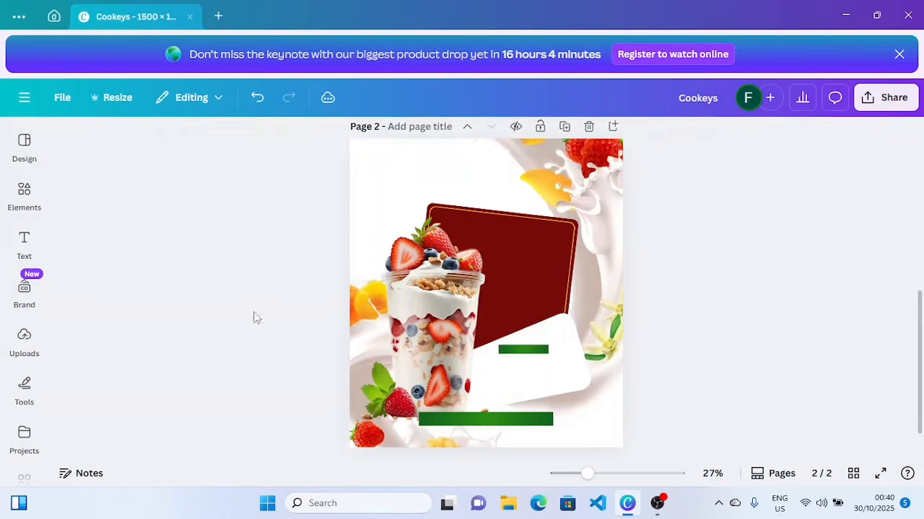
Add a text box and replace its placeholder with the paragraph beginning "Our parfaits are crafted with love".
click(24, 245)
click(127, 189)
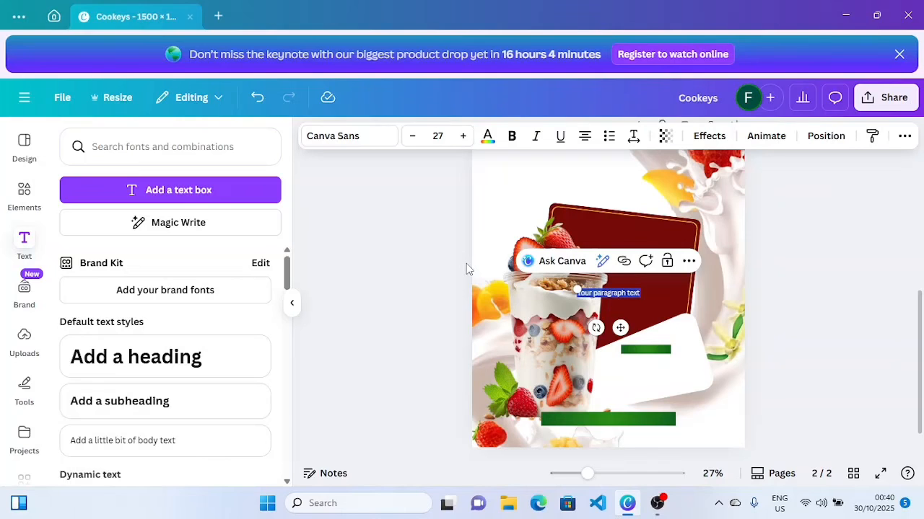
key(BackSpace)
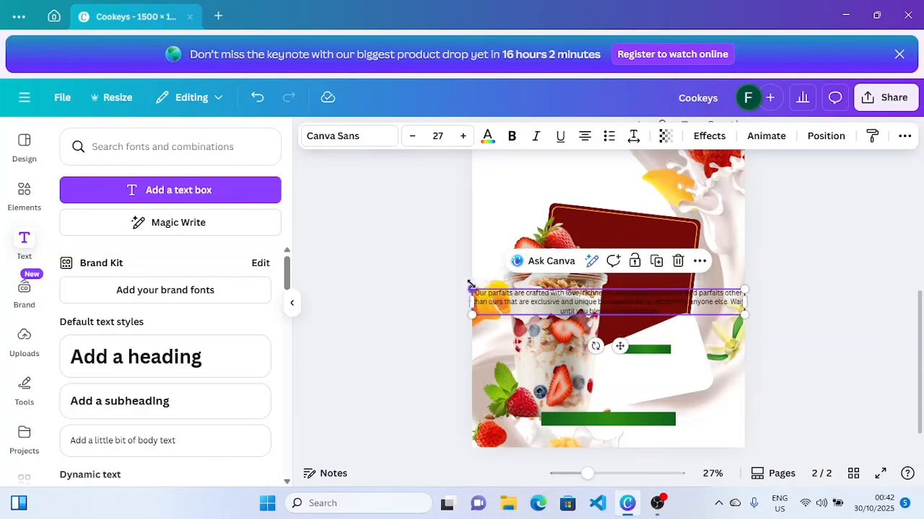
Shrink the parfait paragraph to font size 14.5, narrow its text box and place it on the dark red panel.
drag(469, 283, 595, 293)
drag(686, 344, 679, 284)
drag(739, 255, 646, 267)
drag(632, 315, 671, 301)
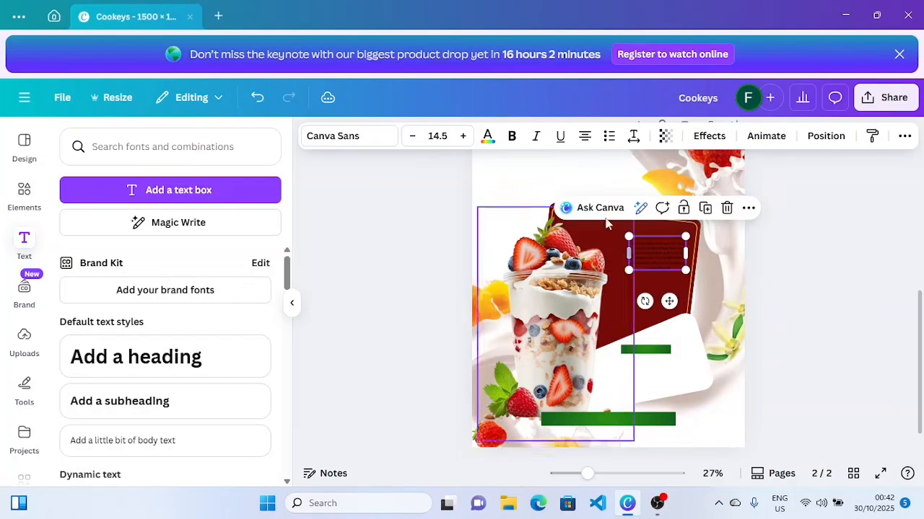
Recolor the parfait paragraph on the dark red panel to white.
click(490, 140)
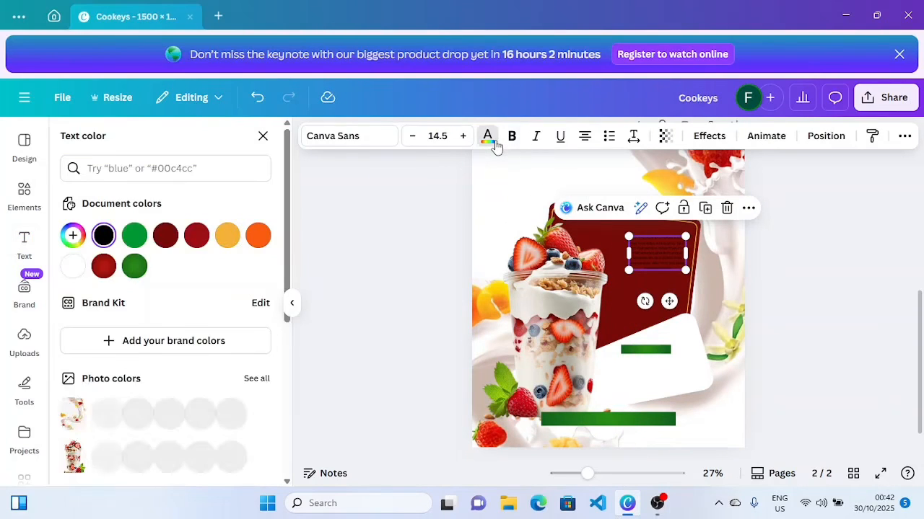
click(73, 266)
key(Escape)
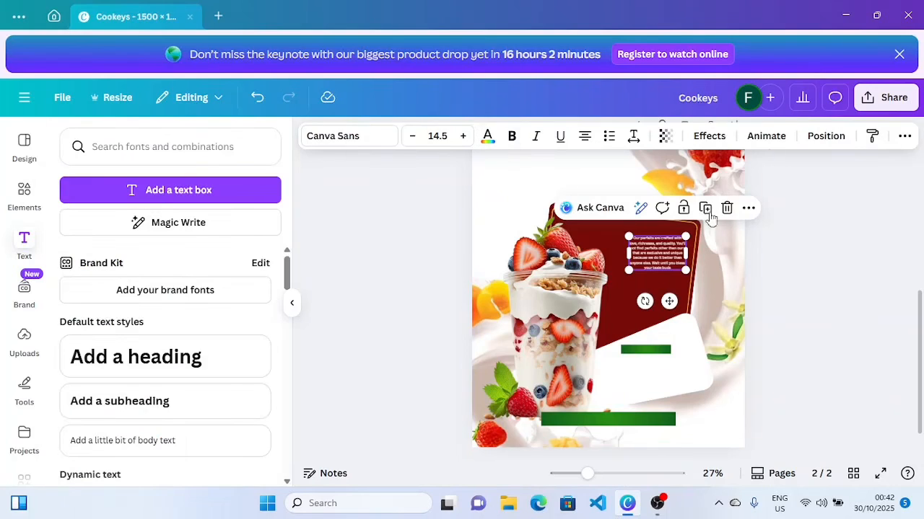
Right-align the parfait paragraph and shift it slightly left on the dark red panel.
click(583, 140)
click(583, 140)
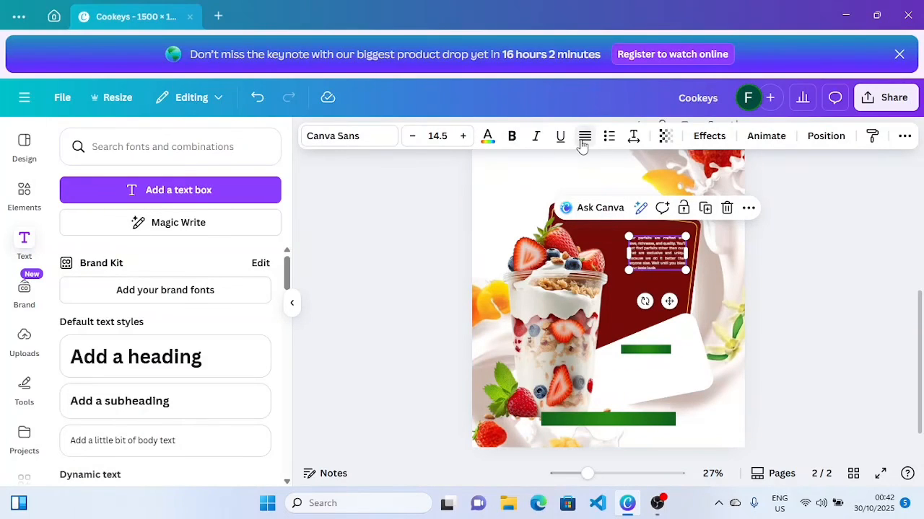
click(583, 140)
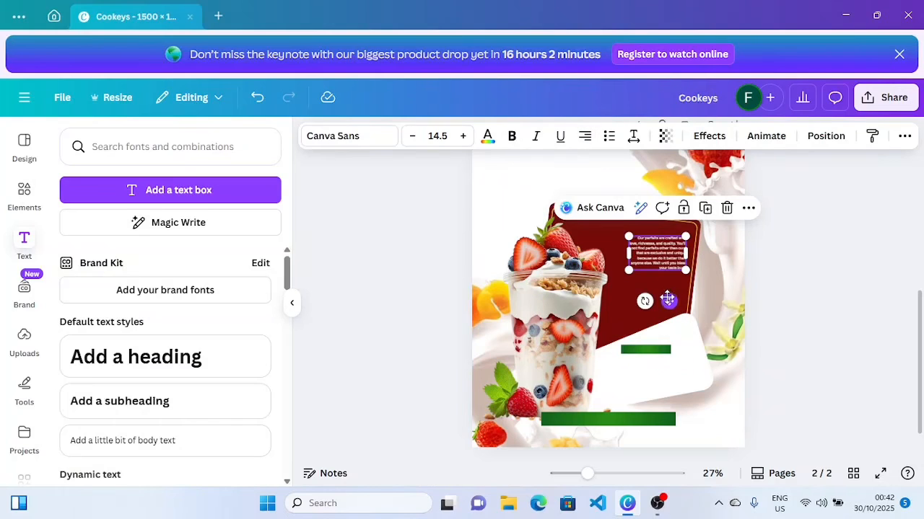
drag(666, 301, 662, 295)
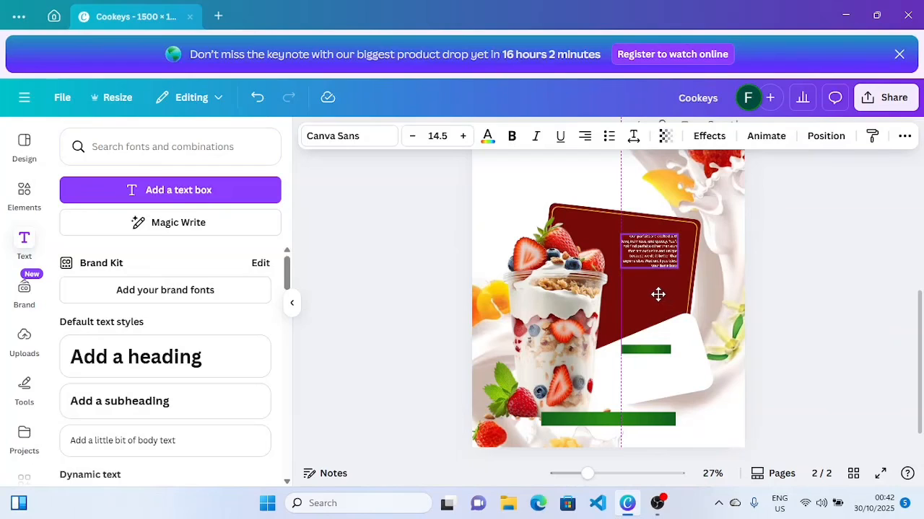
drag(658, 295, 658, 296)
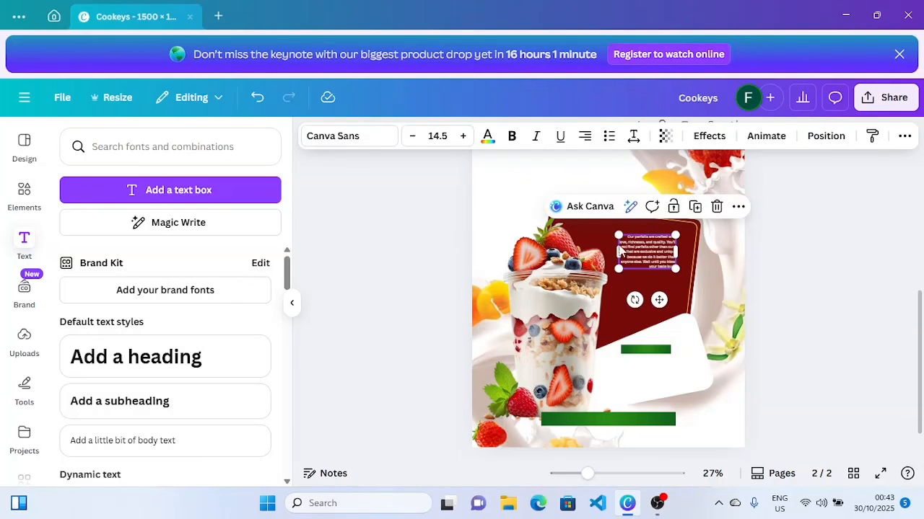
Enlarge the parfait paragraph to font size 20.5.
click(462, 137)
click(463, 137)
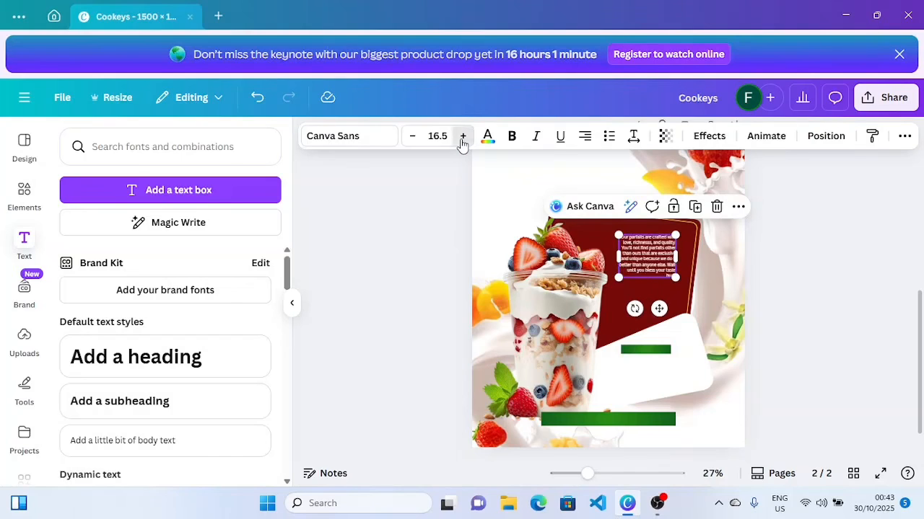
click(462, 137)
click(462, 137)
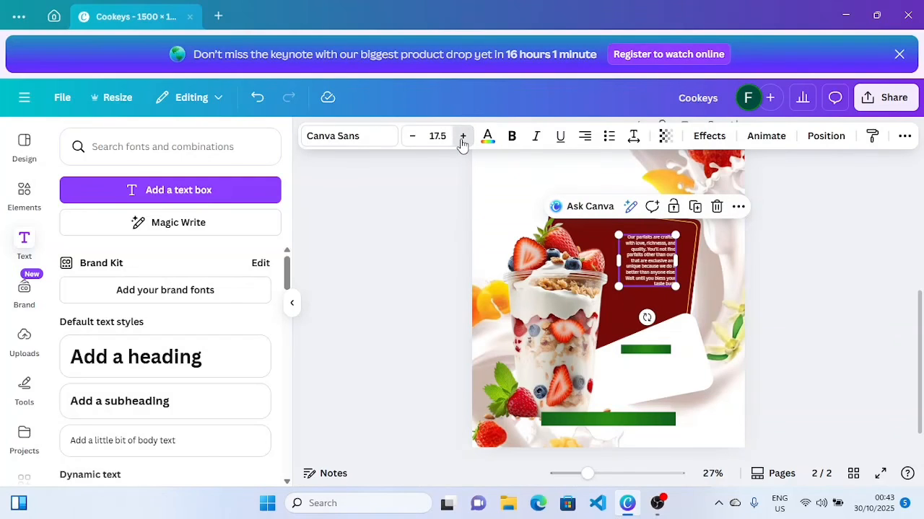
click(463, 137)
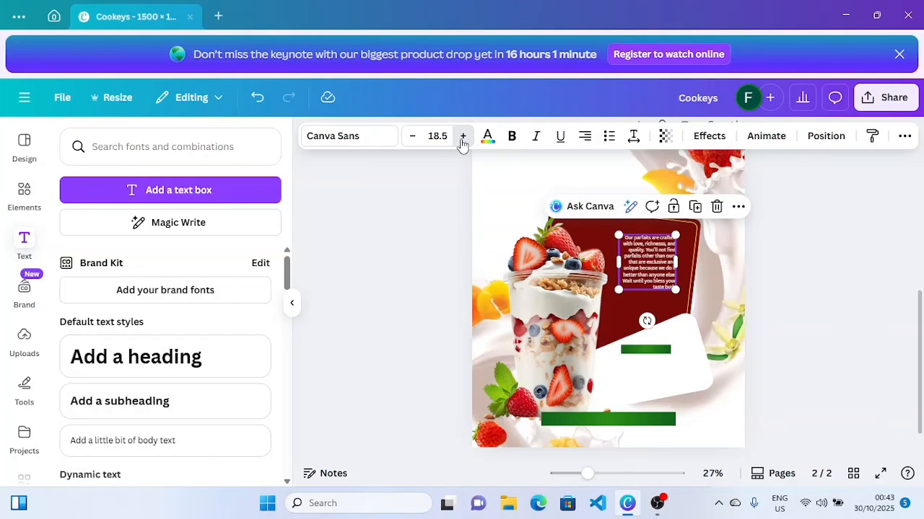
click(463, 138)
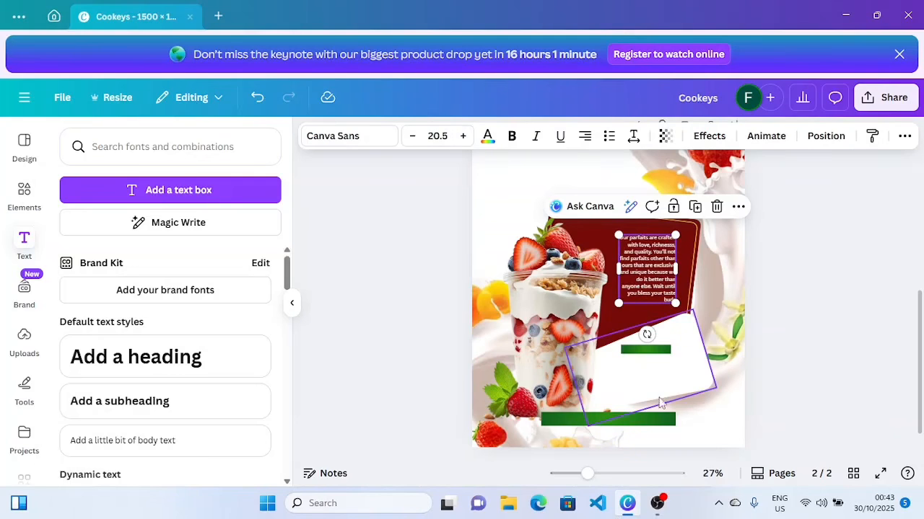
Shift the small green bar slightly right on the white card to line up with the paragraph's right edge.
click(653, 352)
drag(656, 385, 662, 385)
click(834, 349)
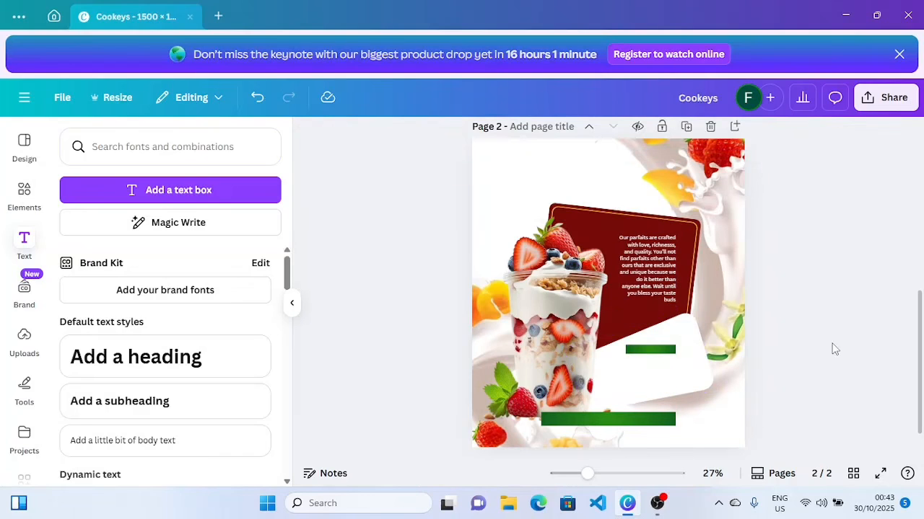
Duplicate the parfait paragraph, replace the copy's text with "Our Menu" and place it over the small green bar.
click(658, 271)
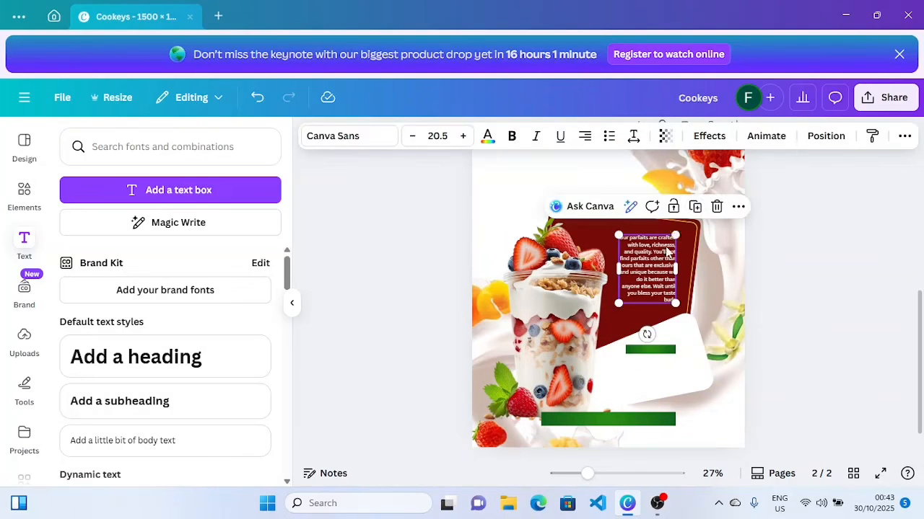
click(695, 207)
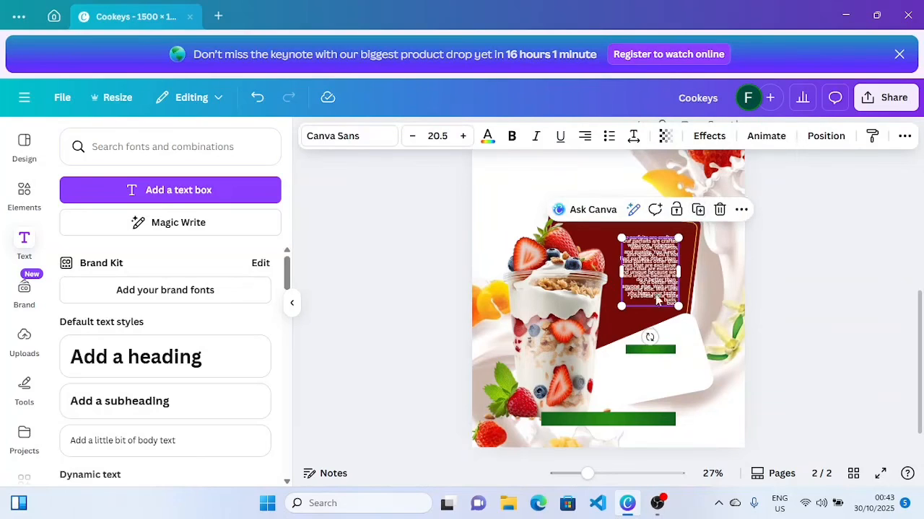
drag(658, 300, 659, 375)
double_click(657, 367)
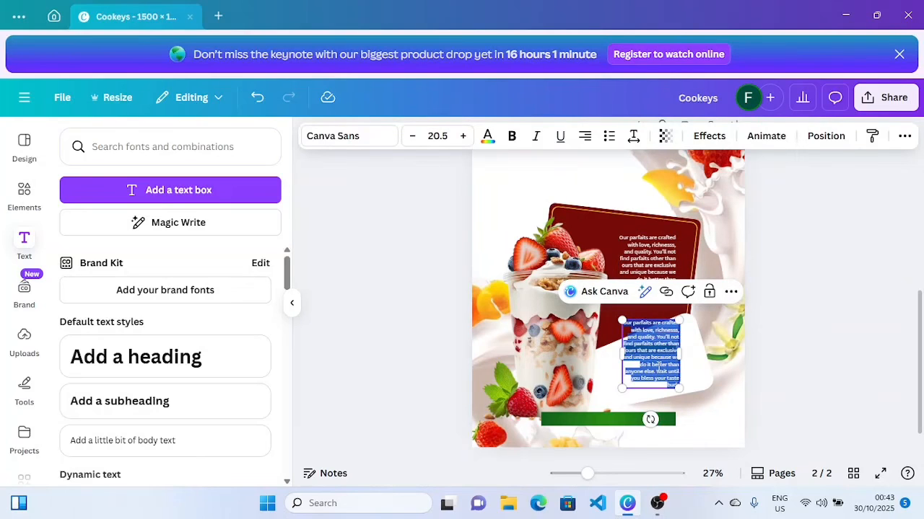
key(BackSpace)
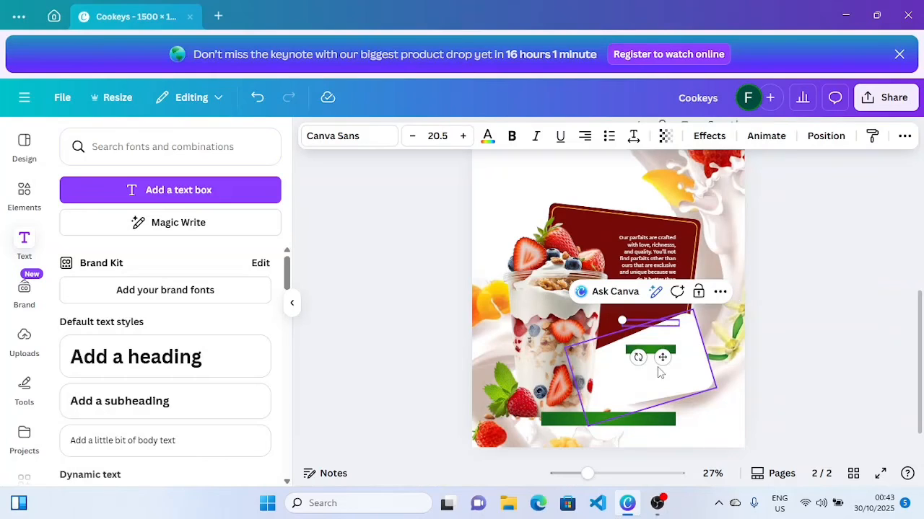
click(836, 326)
drag(632, 346, 644, 376)
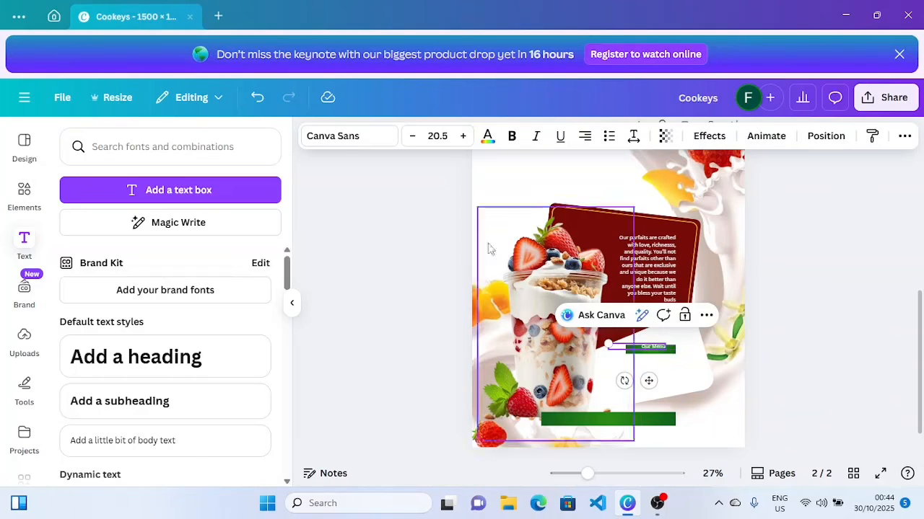
Set the "Our Menu" label to font size 25.5 and center it on the small green bar.
click(460, 136)
click(460, 136)
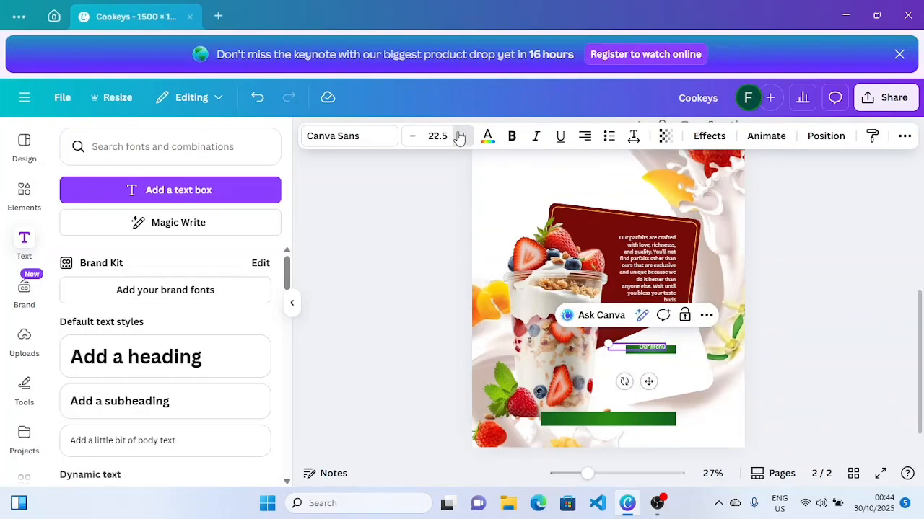
click(460, 137)
click(459, 136)
click(460, 136)
click(460, 137)
drag(648, 381, 649, 383)
click(837, 357)
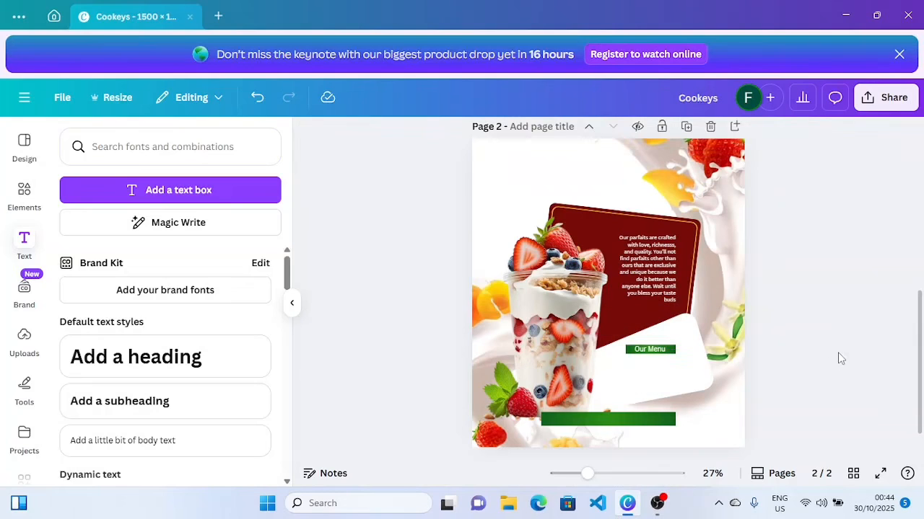
click(645, 350)
click(412, 136)
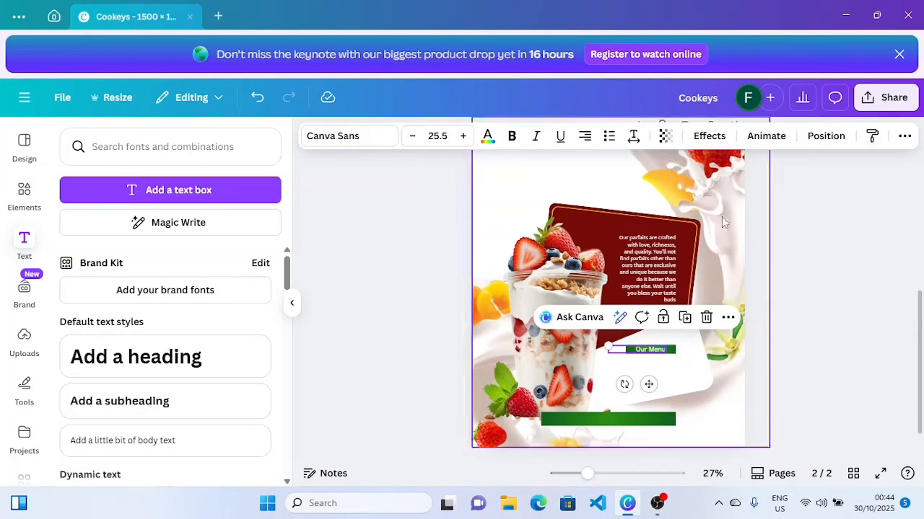
click(833, 239)
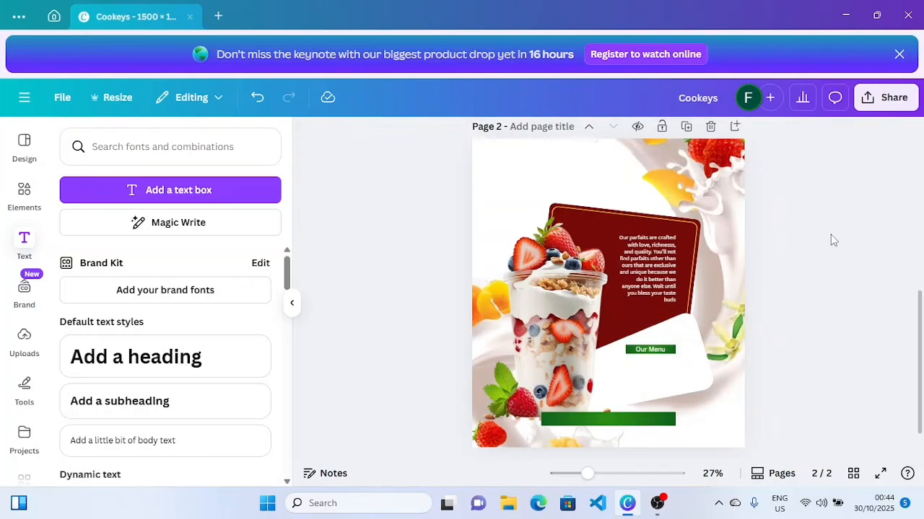
Duplicate the "Our Menu" label, place the copy below the small green bar and color it dark red #750b07.
click(659, 352)
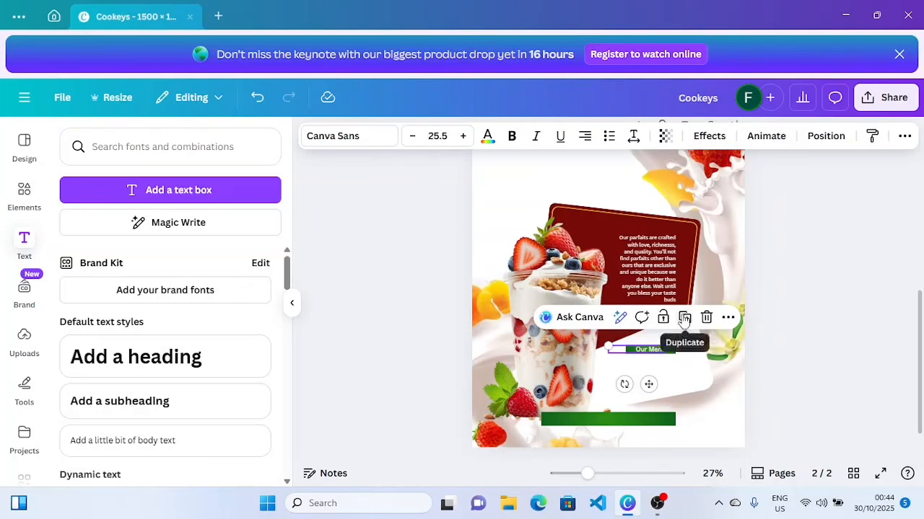
drag(649, 384, 644, 412)
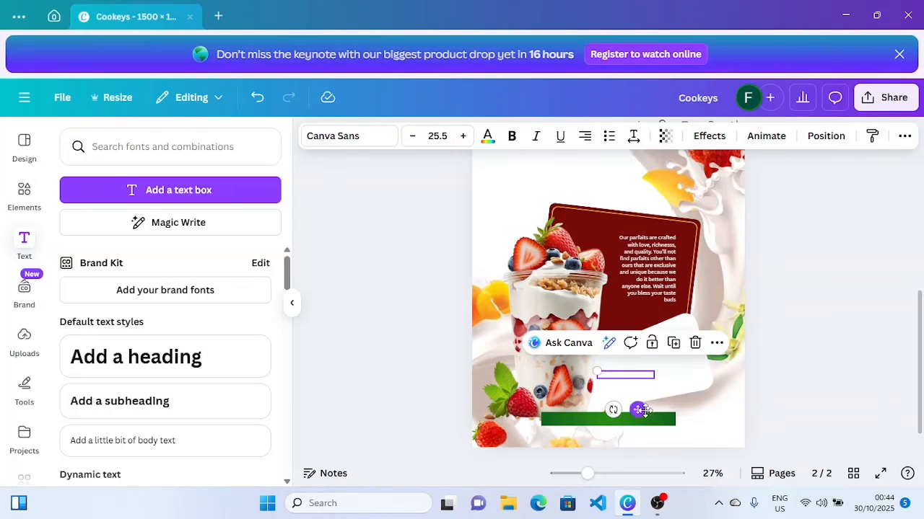
click(487, 138)
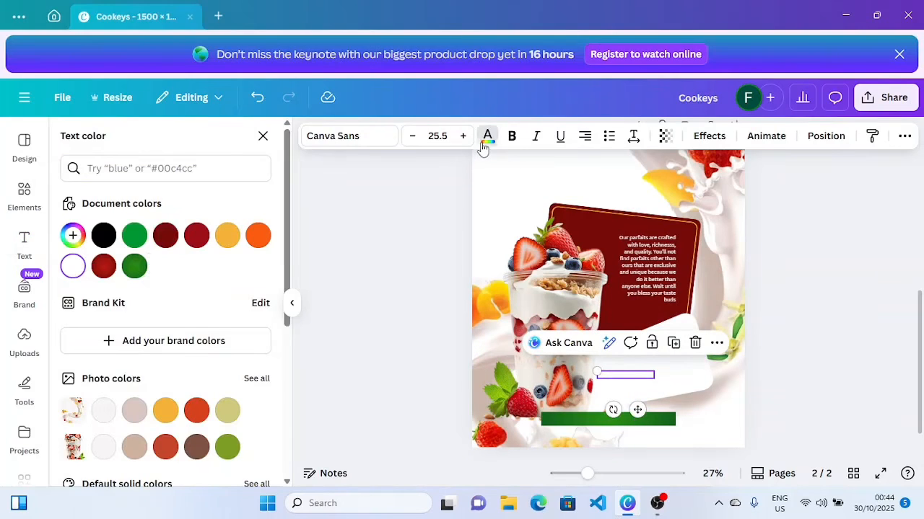
click(165, 236)
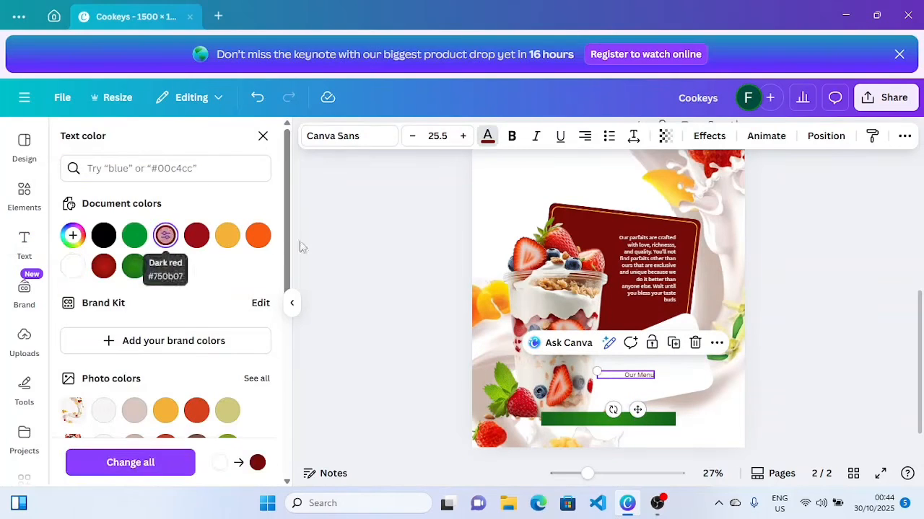
click(347, 257)
click(402, 295)
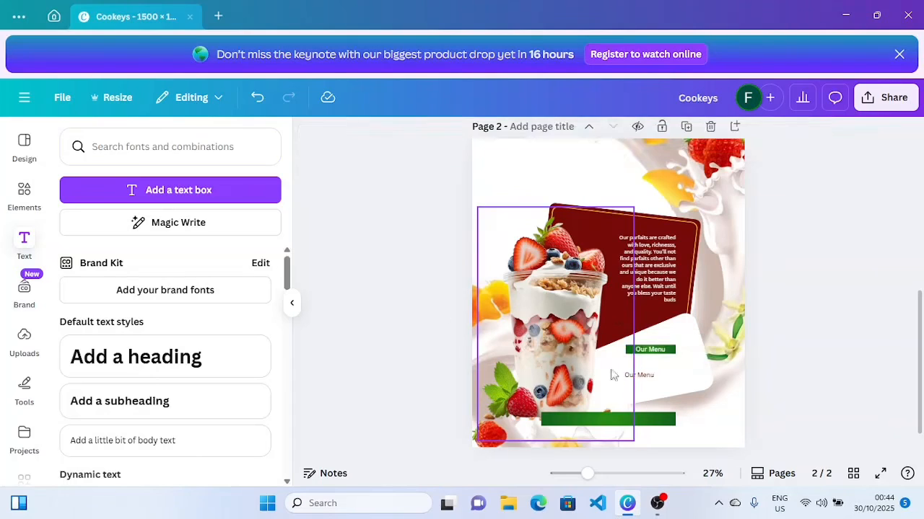
Replace the dark red label's text with three lines: "Fresh Fruits", "Creamy Yoghurt" and "Crunchy Toppings".
click(646, 377)
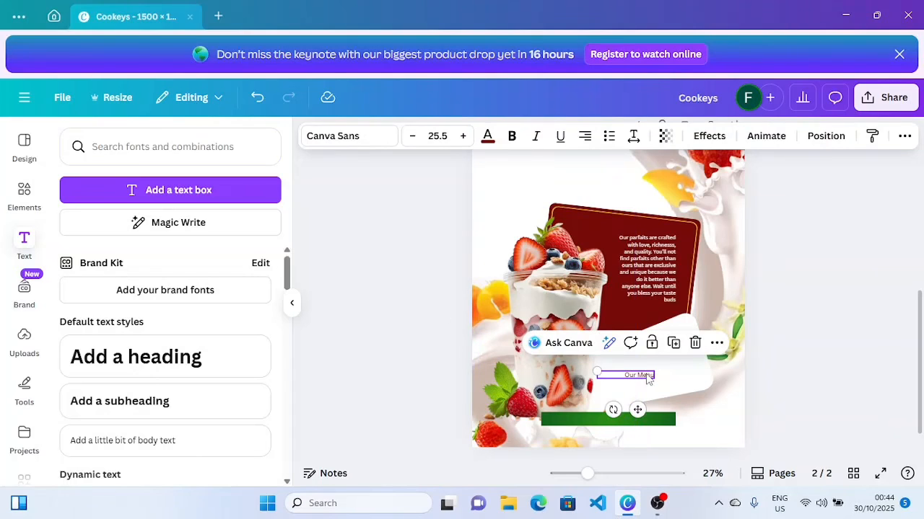
double_click(647, 377)
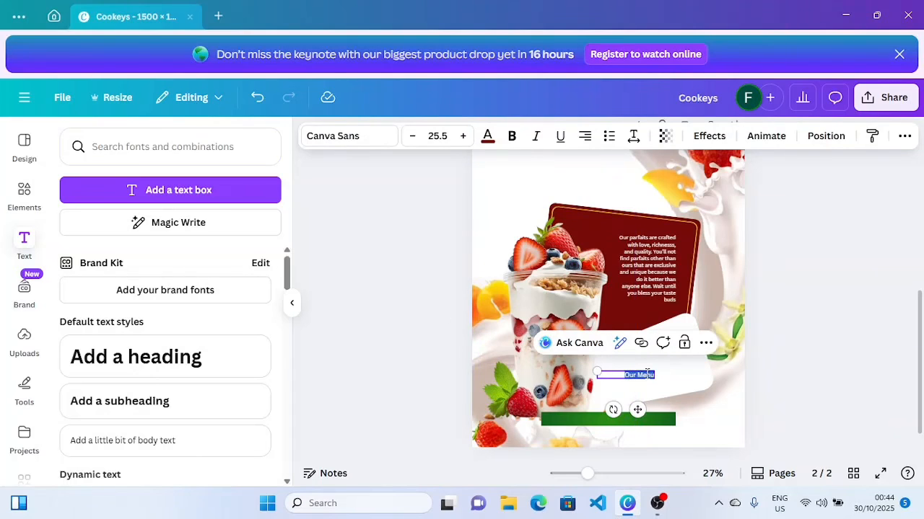
key(BackSpace)
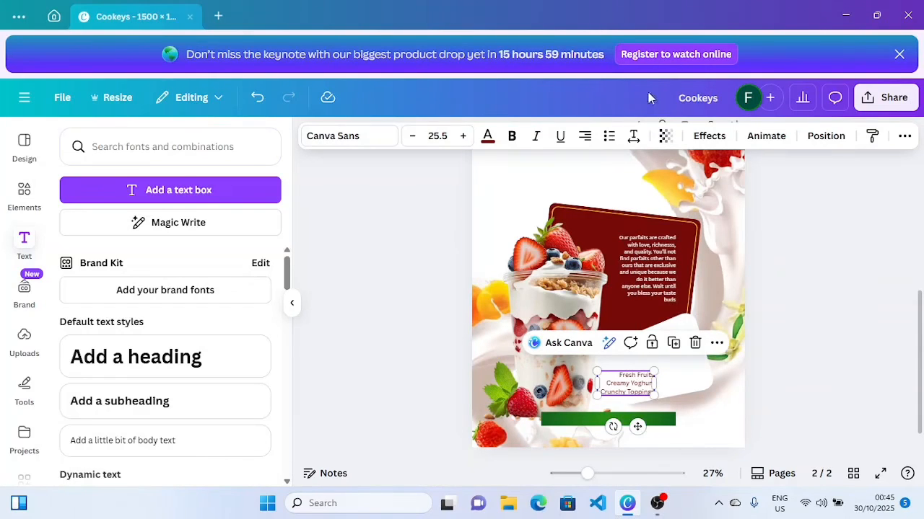
Format the menu items as a bold, left-aligned bulleted list, widen its text box and place it under the "Our Menu" bar.
click(588, 140)
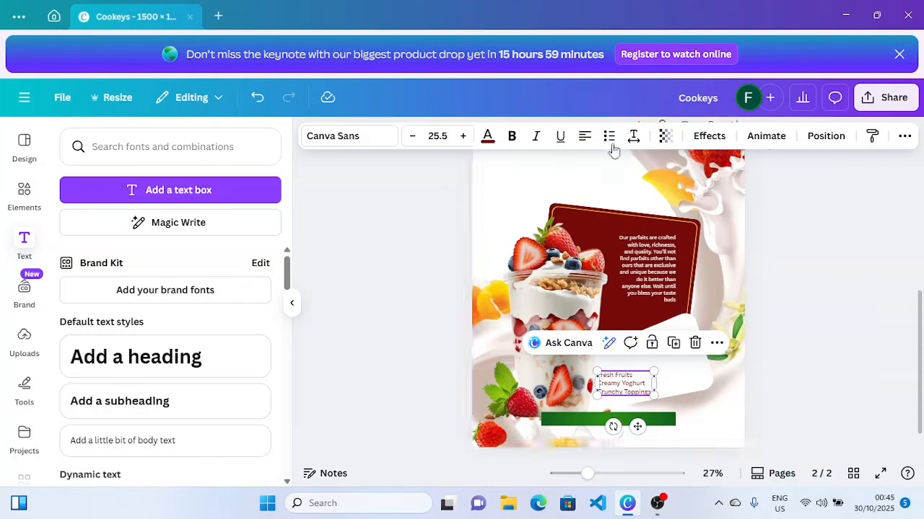
click(609, 136)
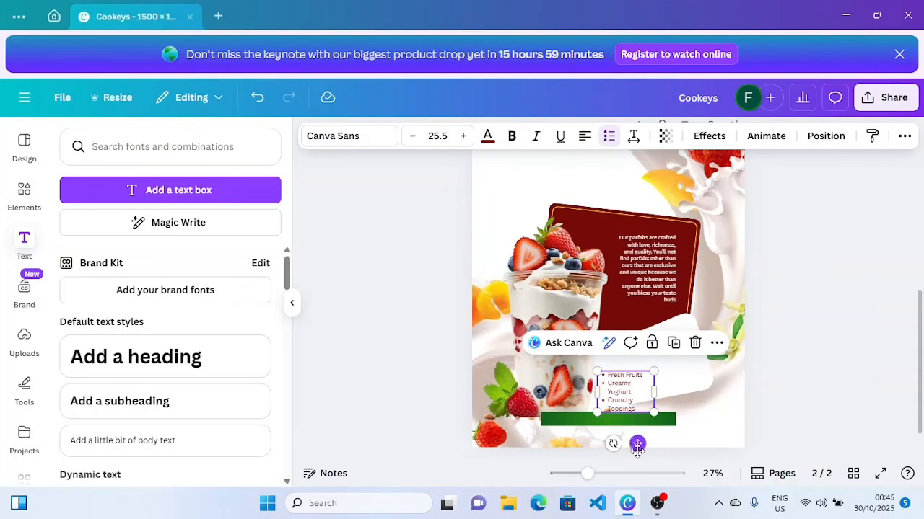
drag(655, 392, 675, 394)
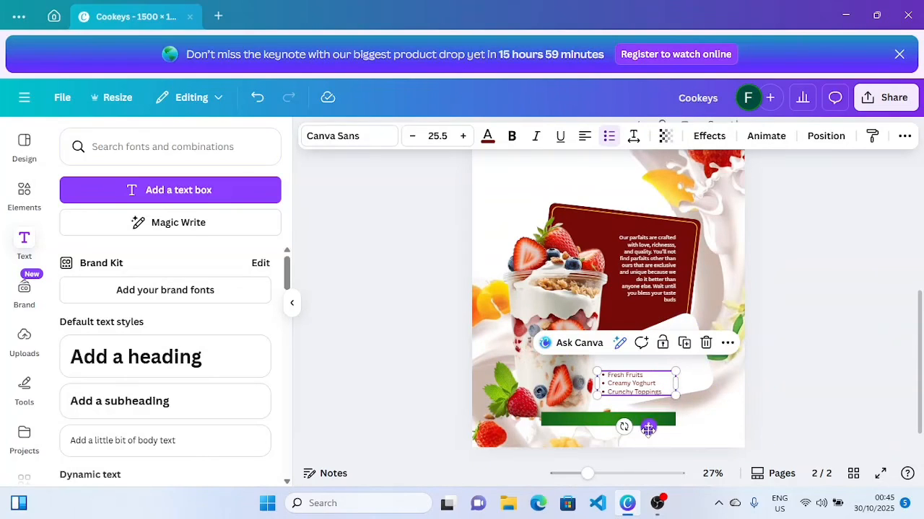
drag(648, 428, 667, 419)
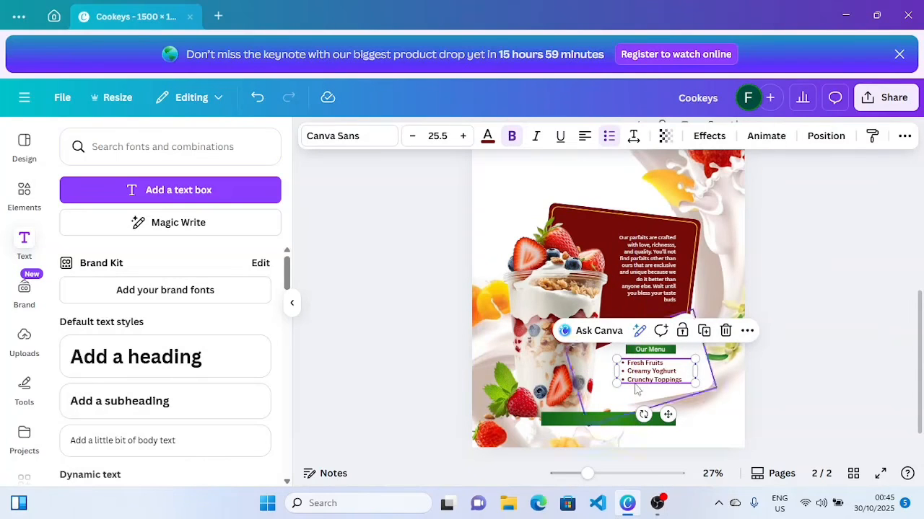
Set the bulleted menu list to font size 30.5 and tighten its line spacing.
click(463, 136)
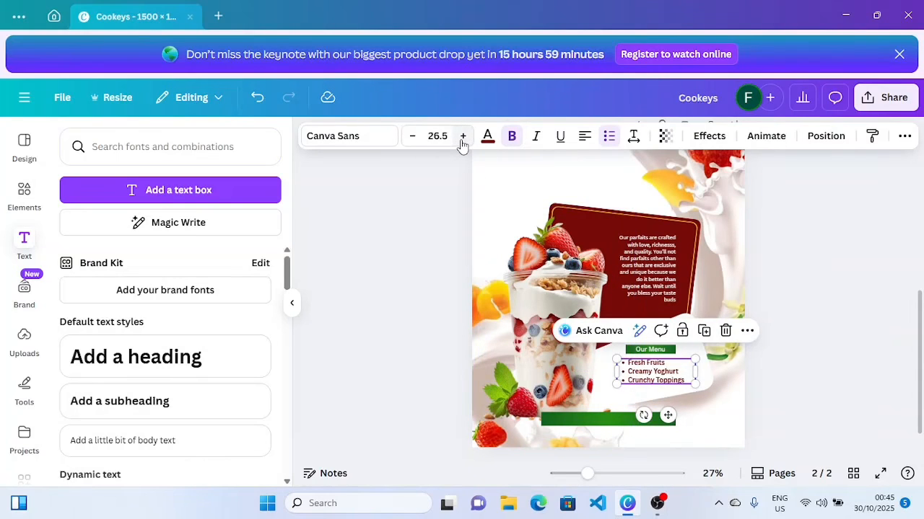
click(462, 136)
click(462, 137)
click(463, 136)
click(463, 136)
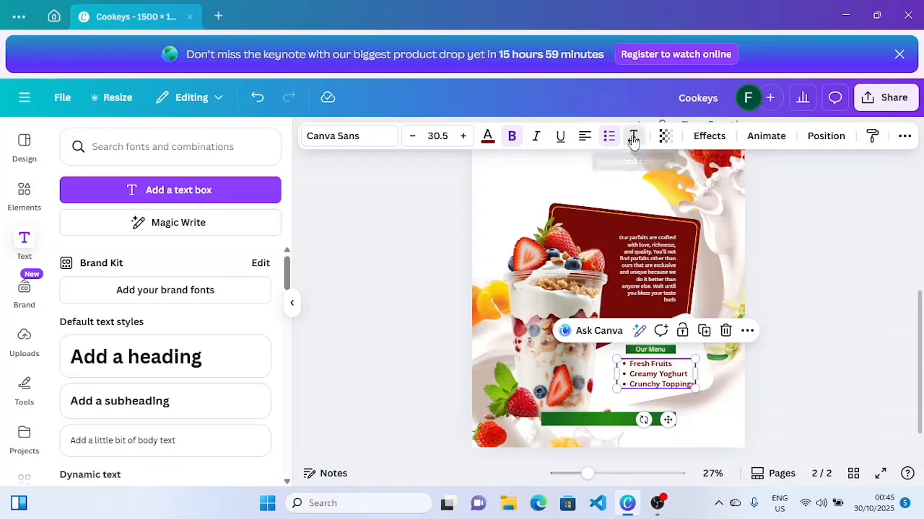
click(633, 136)
drag(611, 245, 603, 246)
click(826, 288)
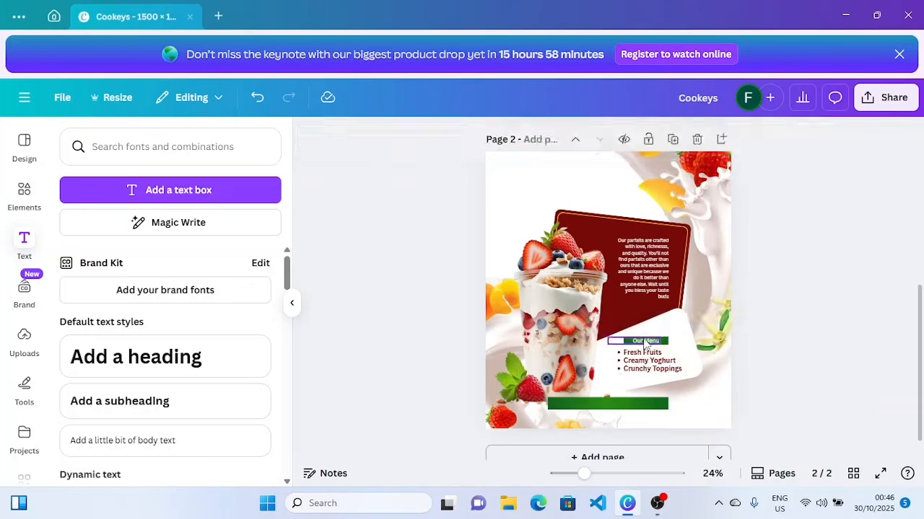
Duplicate the "Our Menu" label, place the copy in the white area above the cup and color it dark red.
click(645, 344)
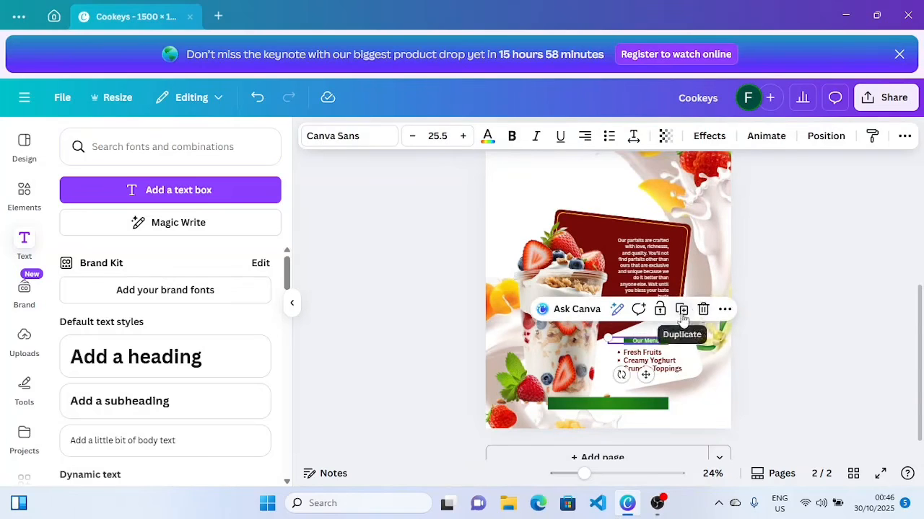
drag(644, 377, 517, 229)
click(487, 136)
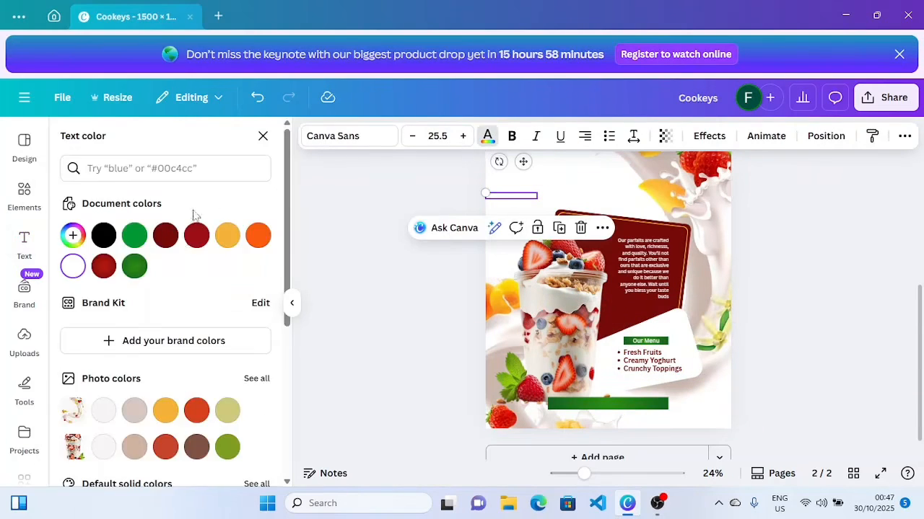
click(172, 236)
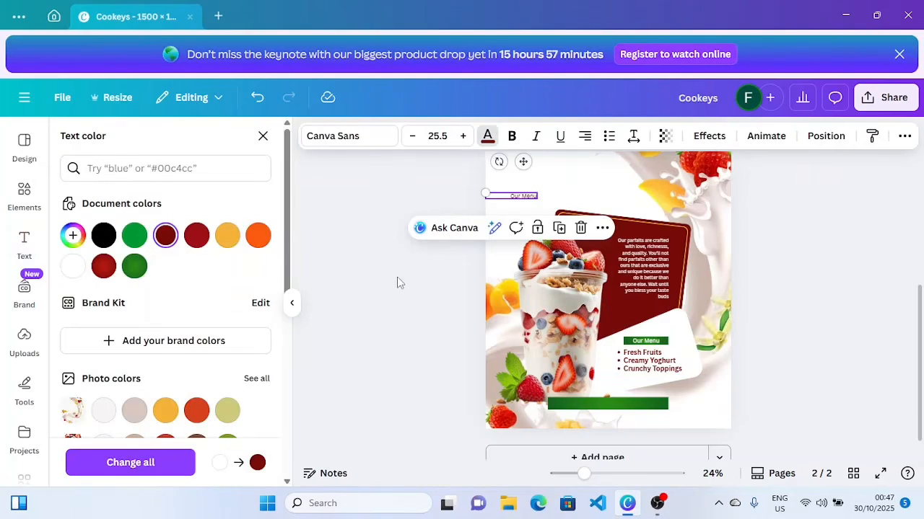
Replace the dark red copy's text with "ENJOY YUMMY TASTE" on three lines in a narrow text box.
double_click(523, 196)
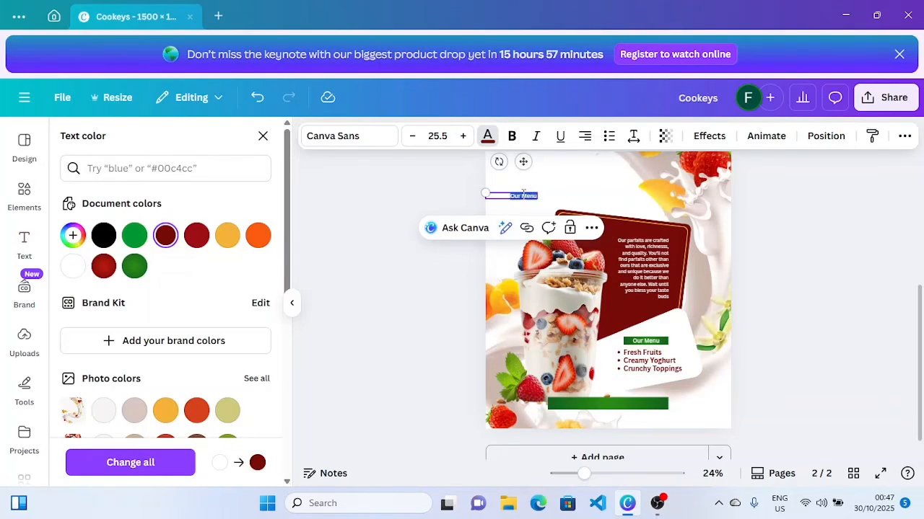
key(BackSpace)
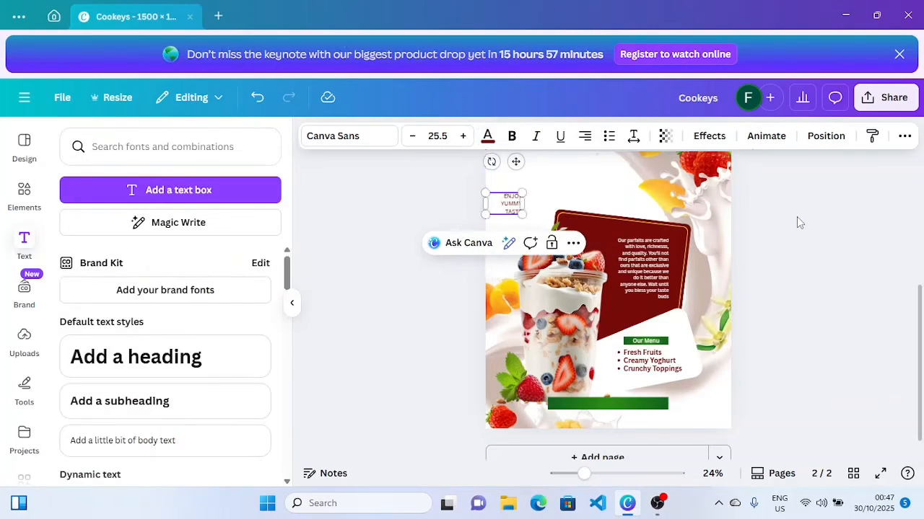
click(798, 223)
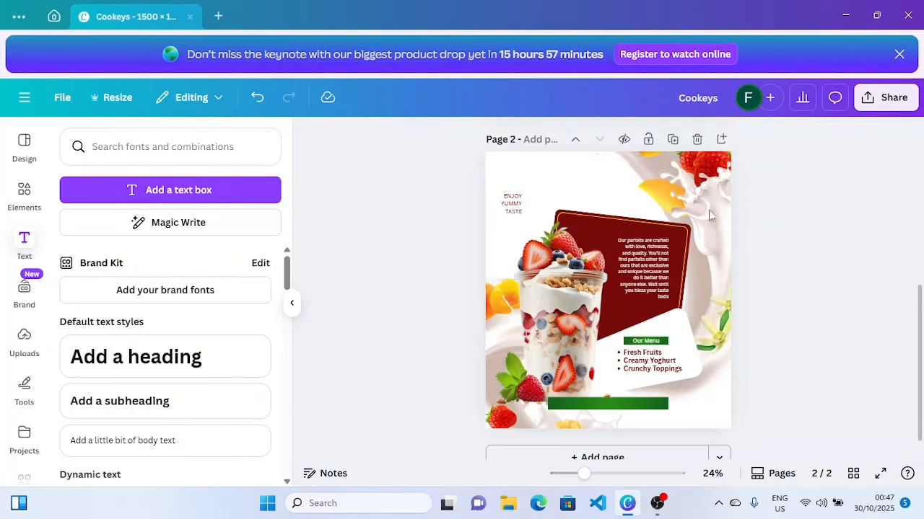
Center-align the "ENJOY YUMMY TASTE" text, tighten its line spacing and move it beside the dark red panel's upper corner.
click(505, 203)
click(578, 142)
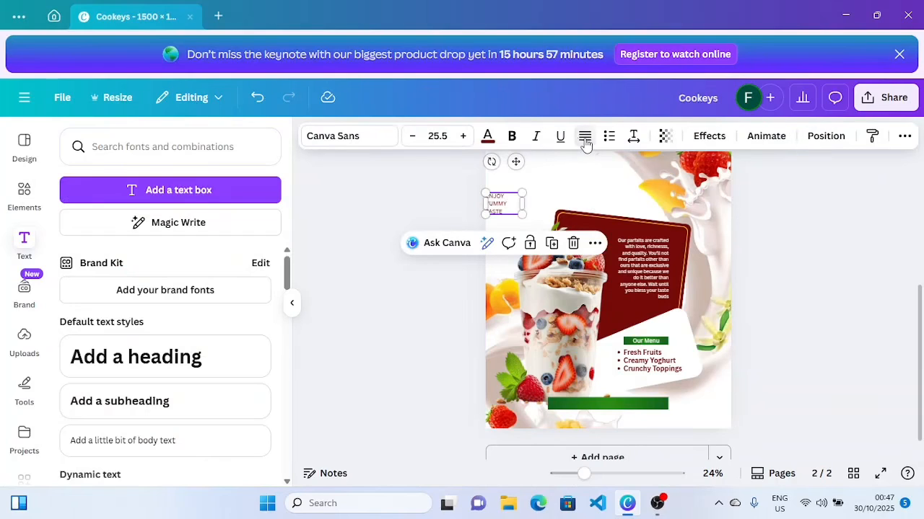
click(584, 141)
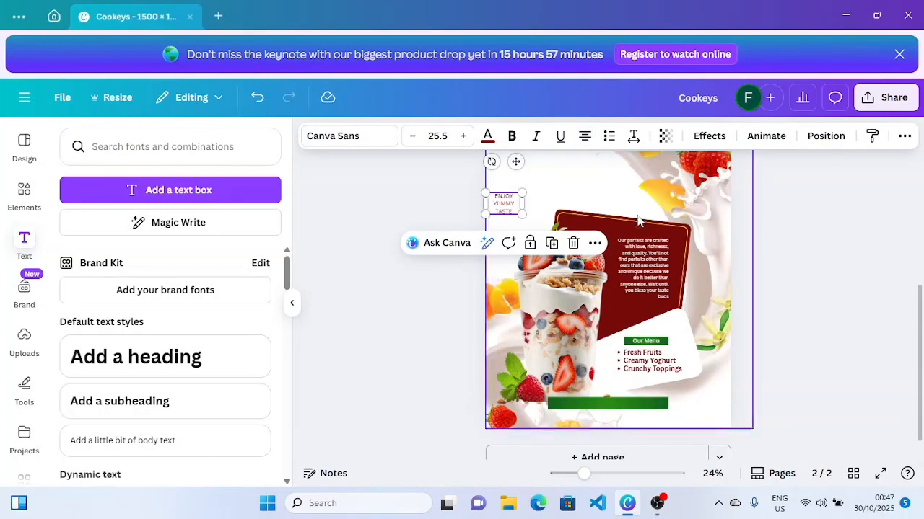
drag(503, 209, 511, 221)
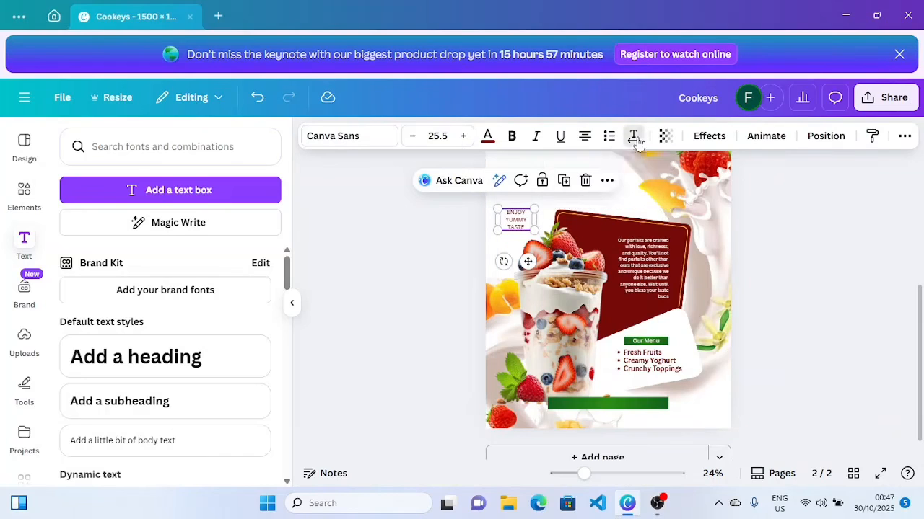
click(634, 136)
drag(610, 239, 591, 241)
drag(526, 257, 529, 261)
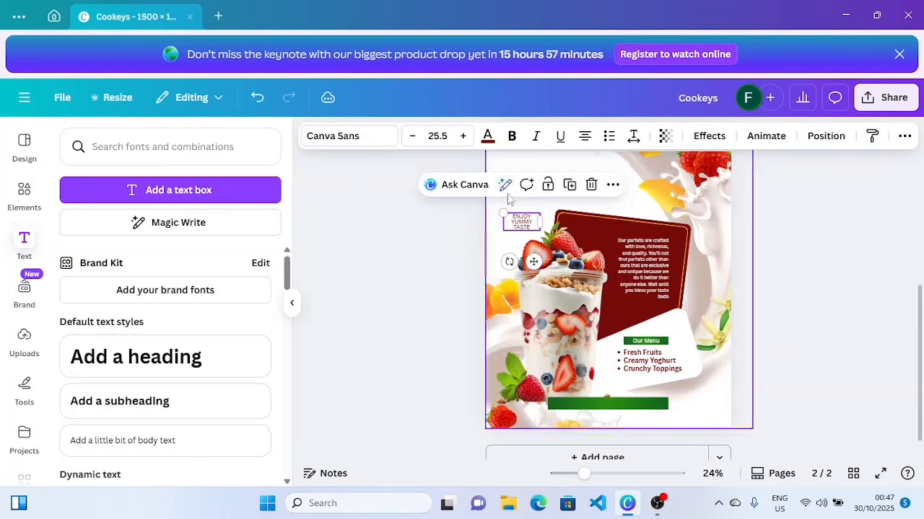
Set the "ENJOY YUMMY TASTE" text to size 23.5, fit its box to three lines and position it just above the cup.
click(413, 137)
click(413, 137)
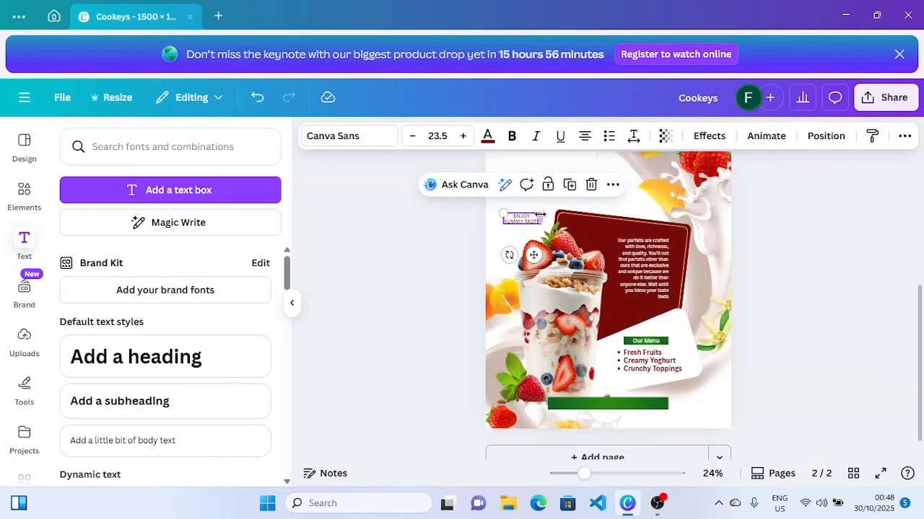
drag(540, 219, 533, 219)
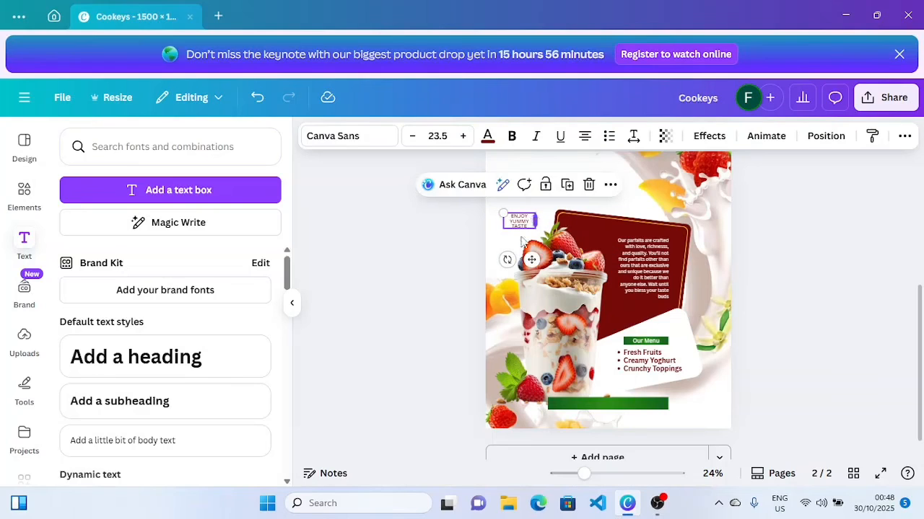
drag(532, 257, 540, 262)
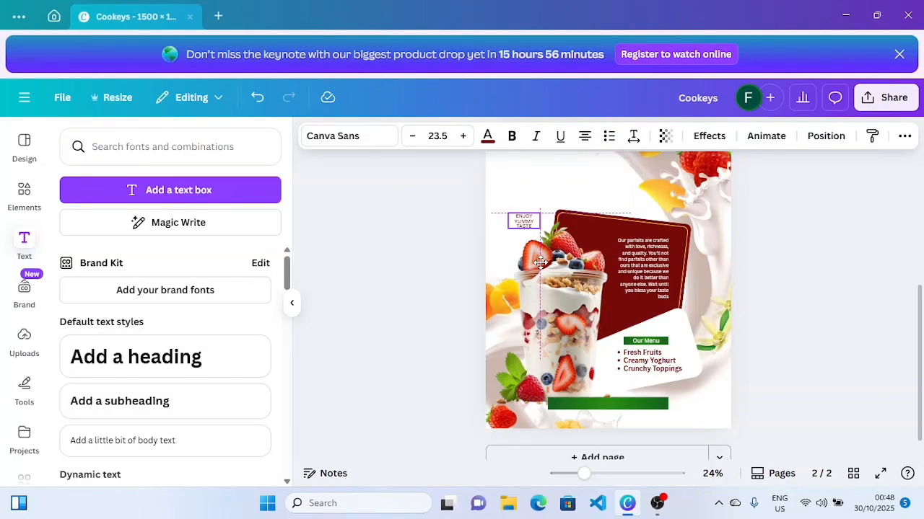
Duplicate the "Our Menu" label near the large green bar and replace the copy's text with the contact phone number.
click(642, 346)
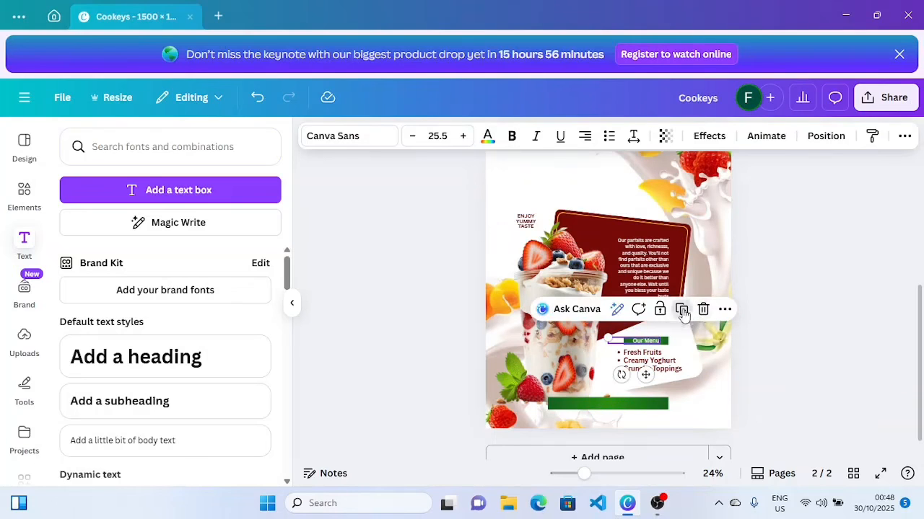
drag(648, 377, 623, 430)
double_click(619, 395)
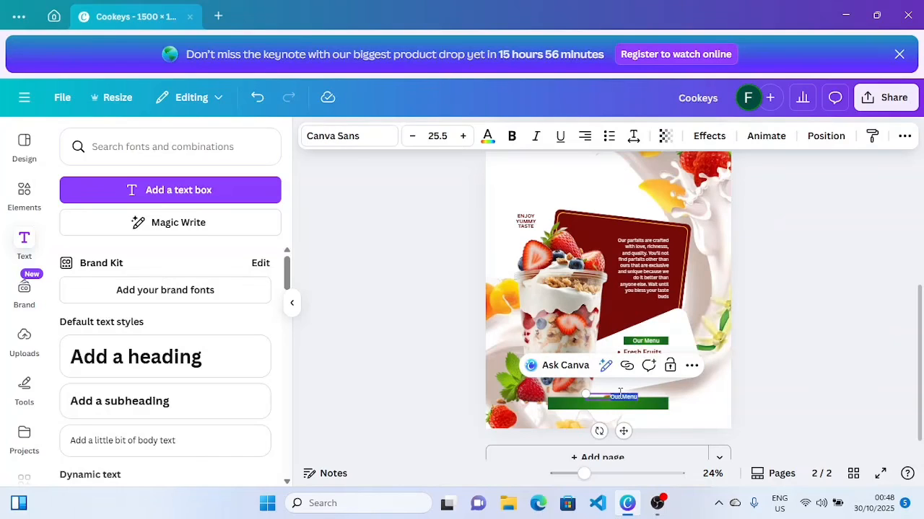
text(C)
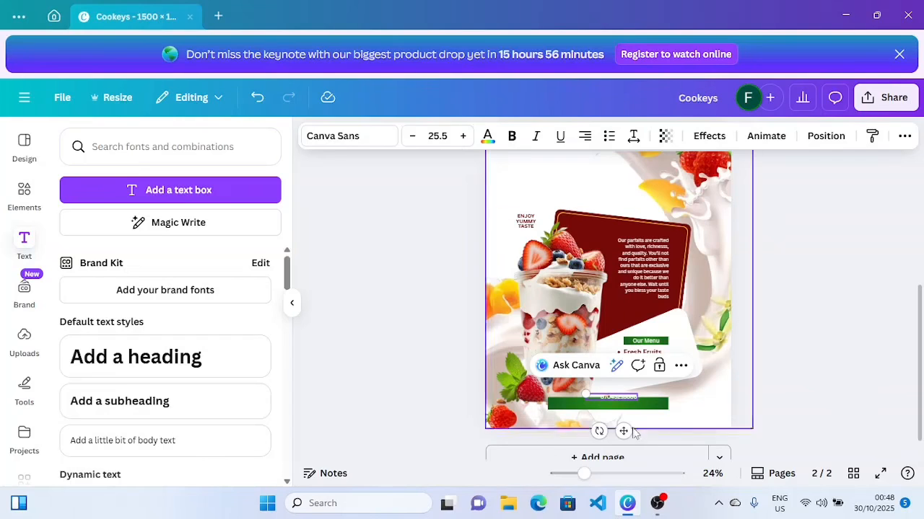
Place the phone number on the large green bar, enlarge it to font size 31 and center it there.
drag(623, 430, 620, 436)
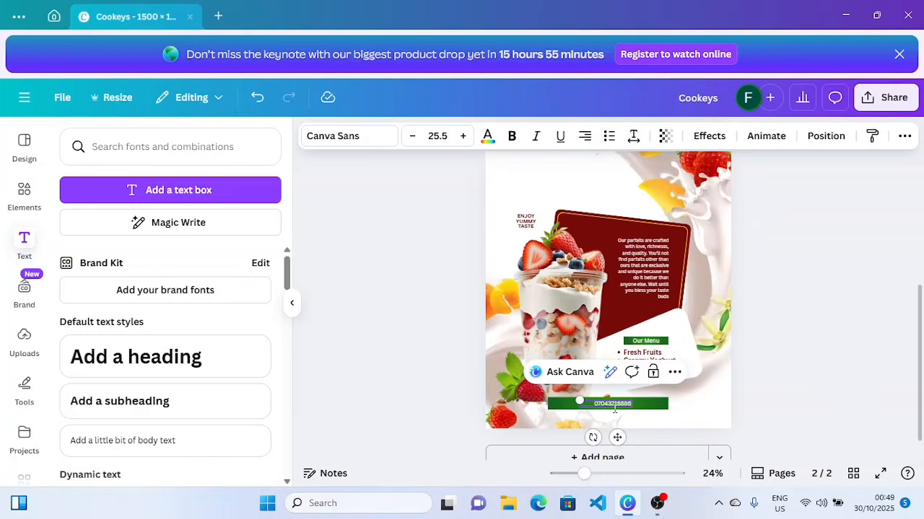
mouse_move(579, 401)
mouse_down()
mouse_move(556, 399)
mouse_move(565, 399)
mouse_up()
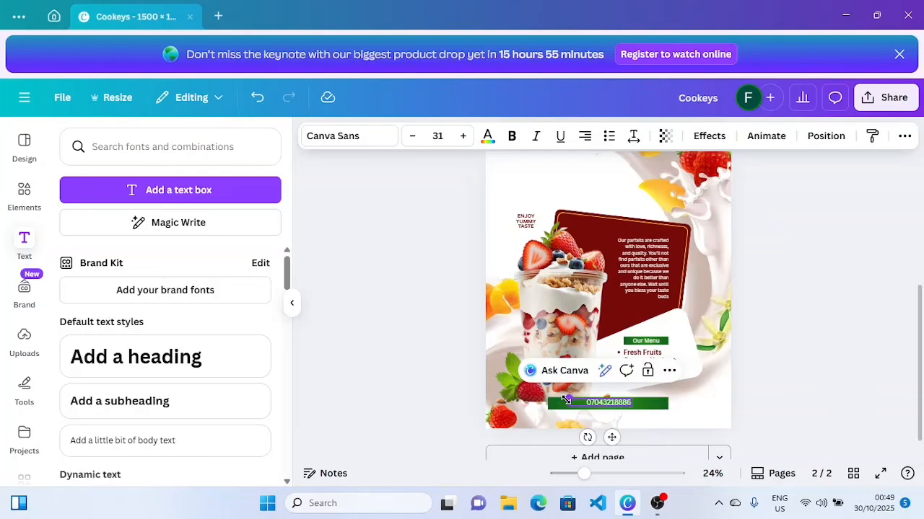
drag(611, 438, 611, 440)
click(776, 390)
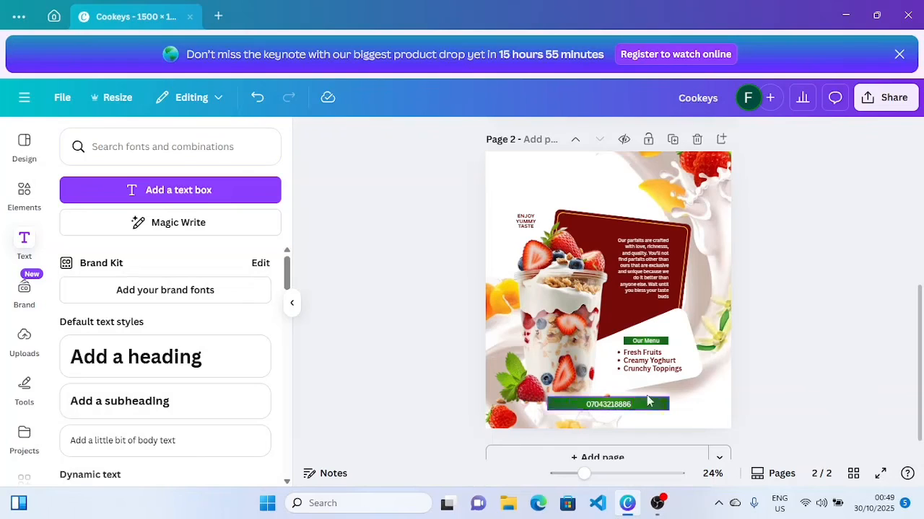
Change the phone number's font to Fredoka.
click(607, 408)
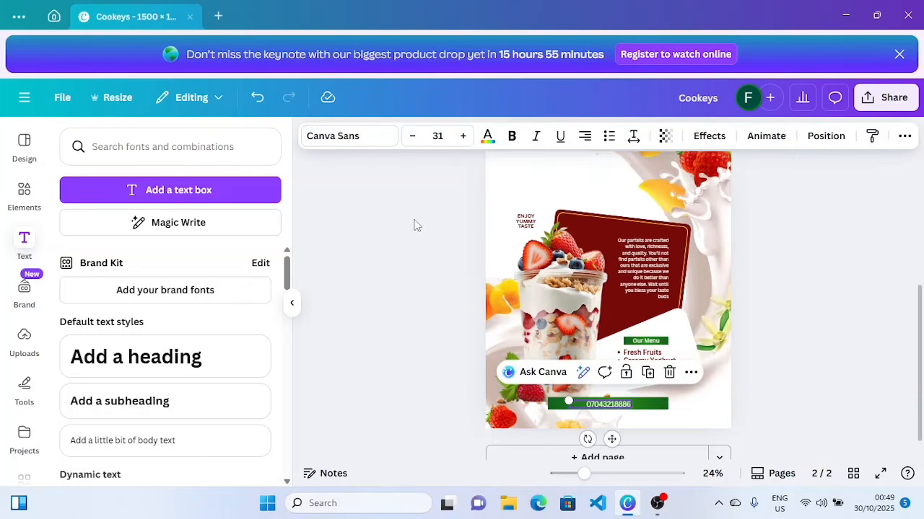
click(346, 136)
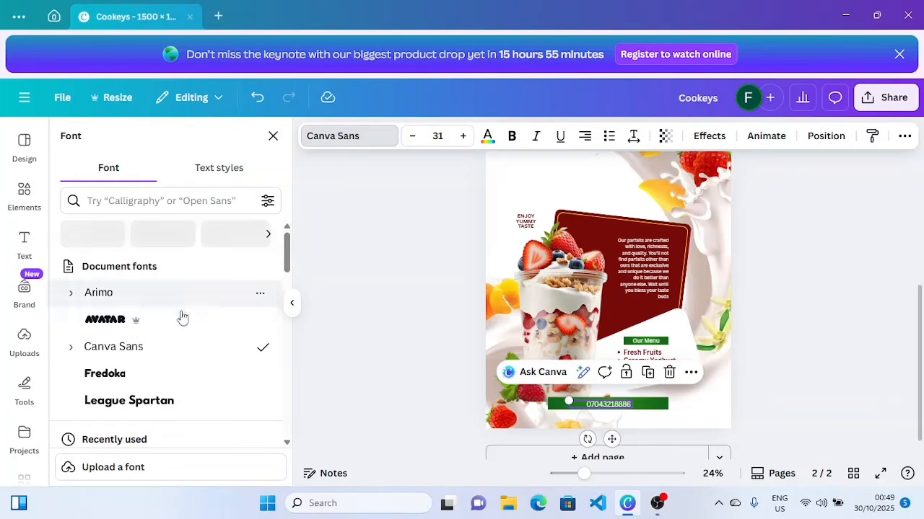
click(135, 326)
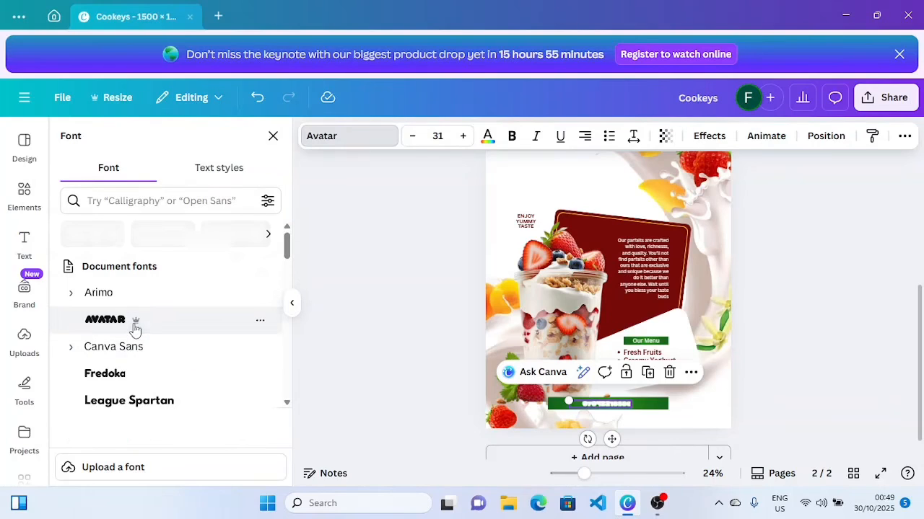
click(132, 374)
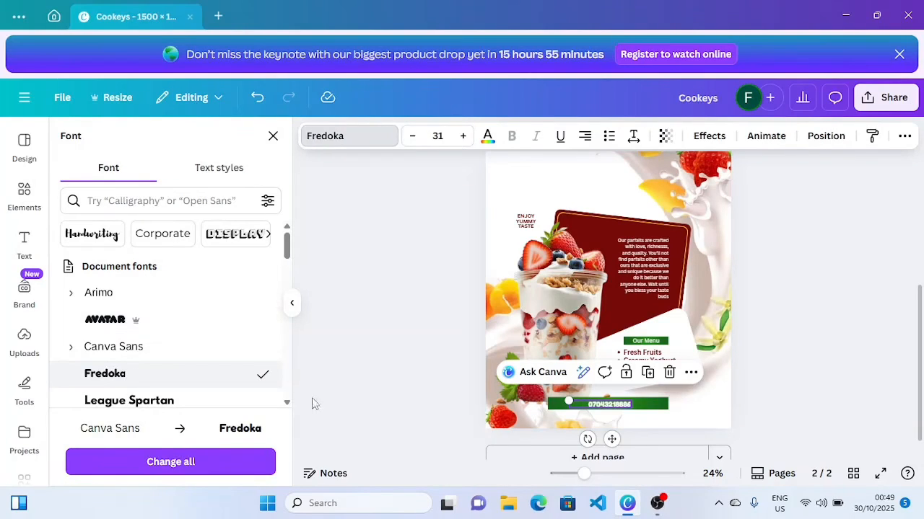
Enlarge the phone number to font size 39.6, set its letter spacing to 155 and recenter it on the green bar.
drag(563, 398, 555, 395)
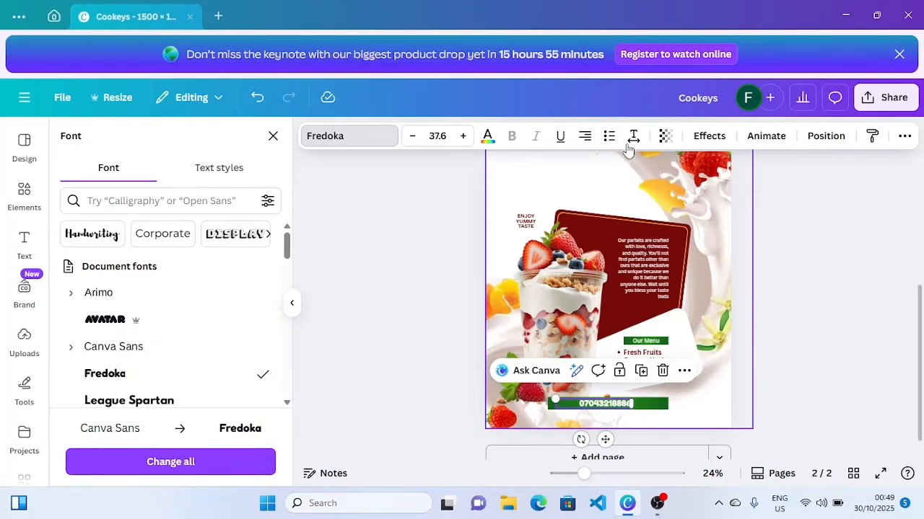
click(633, 135)
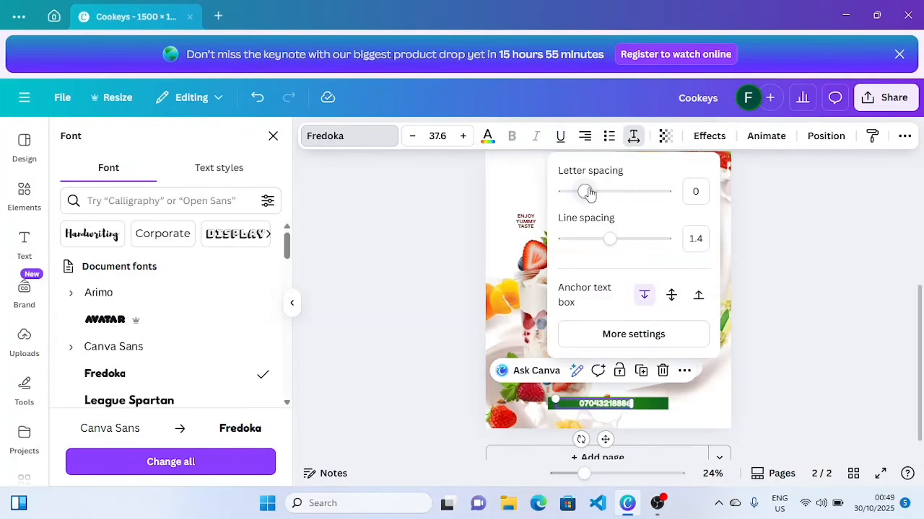
drag(585, 192, 600, 195)
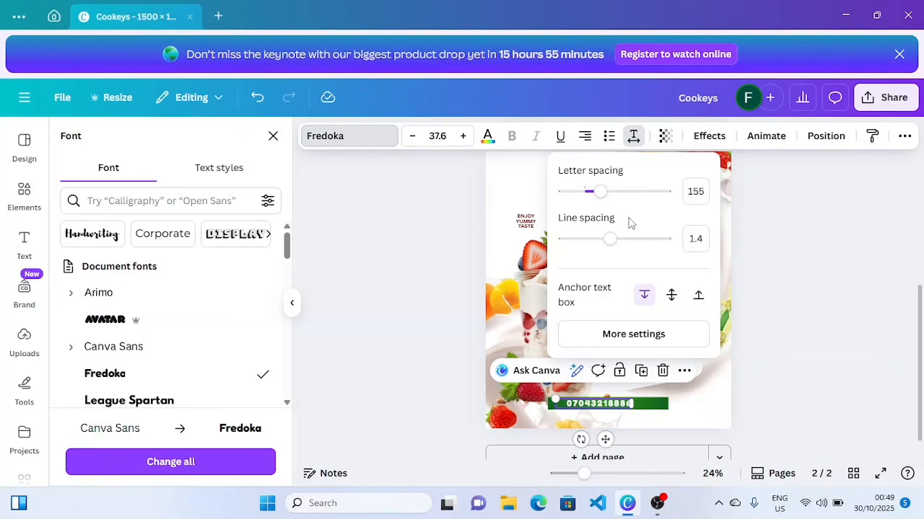
drag(605, 439, 612, 440)
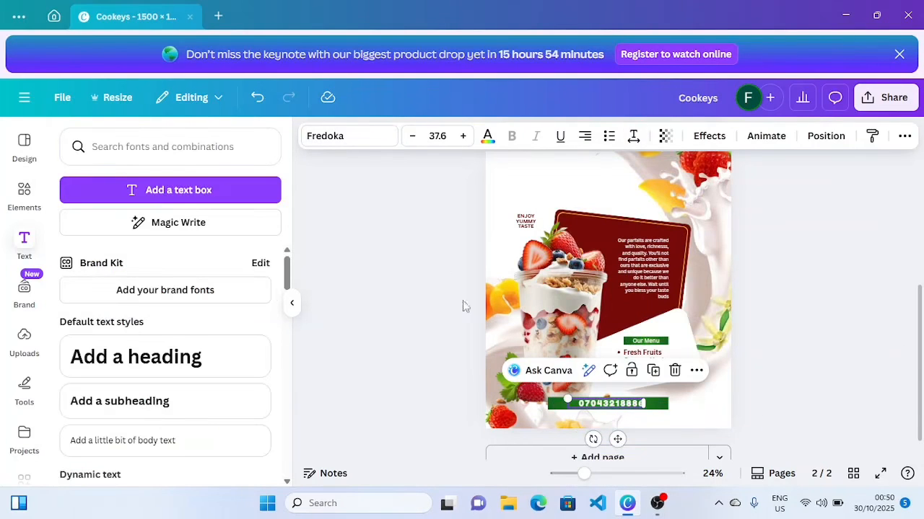
click(464, 136)
click(772, 393)
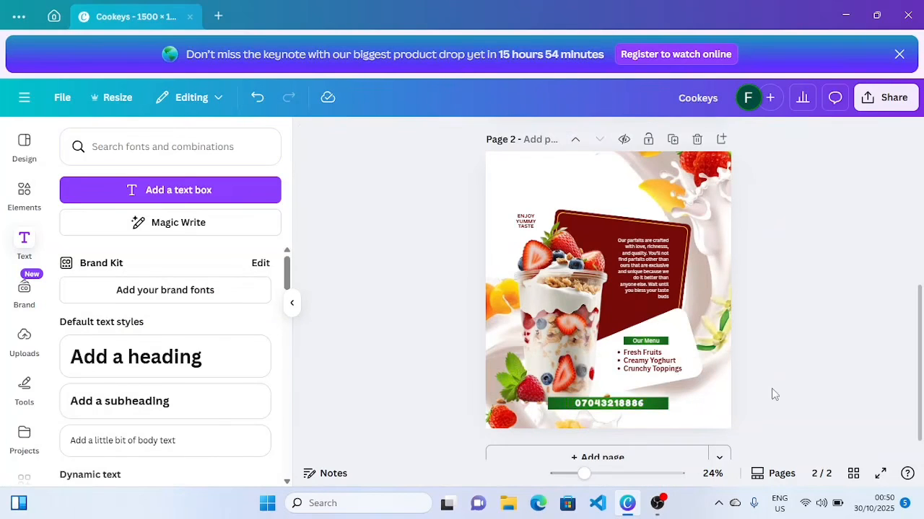
Duplicate the phone number text, move the copy to the top of the flyer and color it dark red.
click(649, 403)
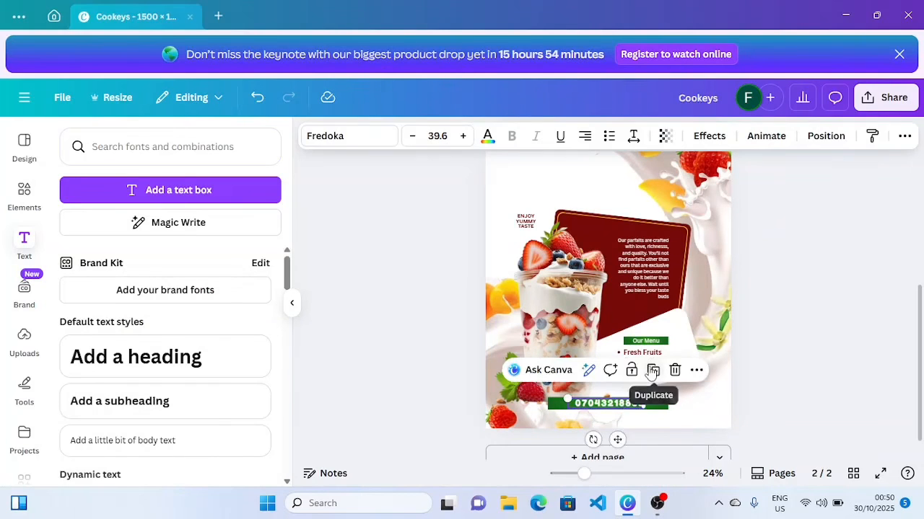
click(651, 371)
drag(618, 440, 589, 189)
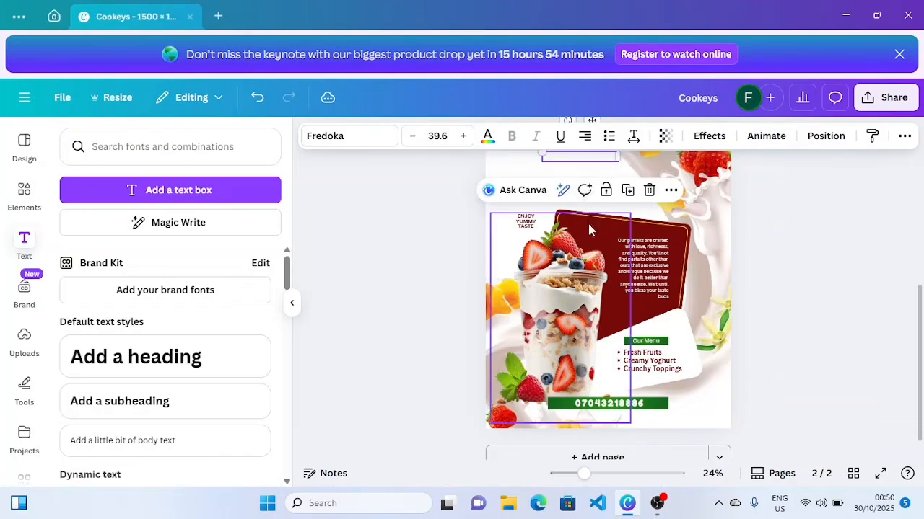
click(490, 142)
click(165, 235)
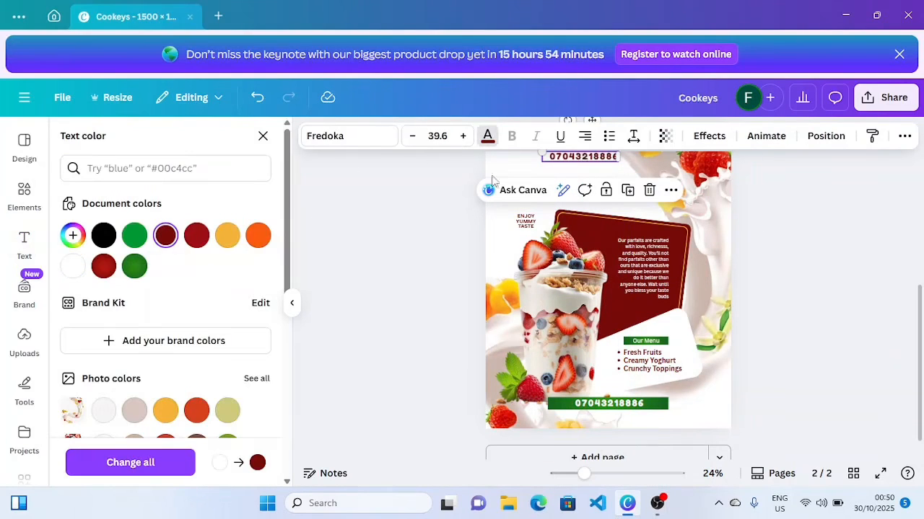
Replace the top copy's text with "COOKEYS" and reduce its letter spacing to 11.
double_click(580, 157)
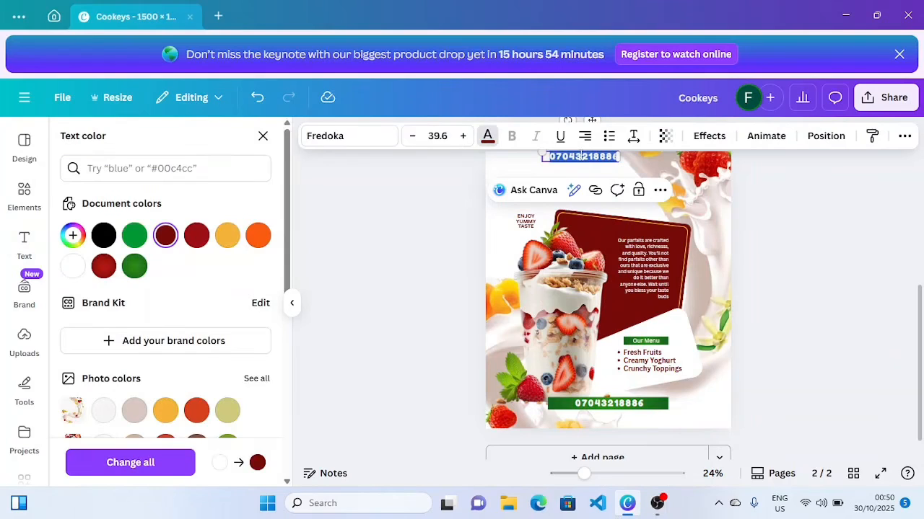
text(cookeys)
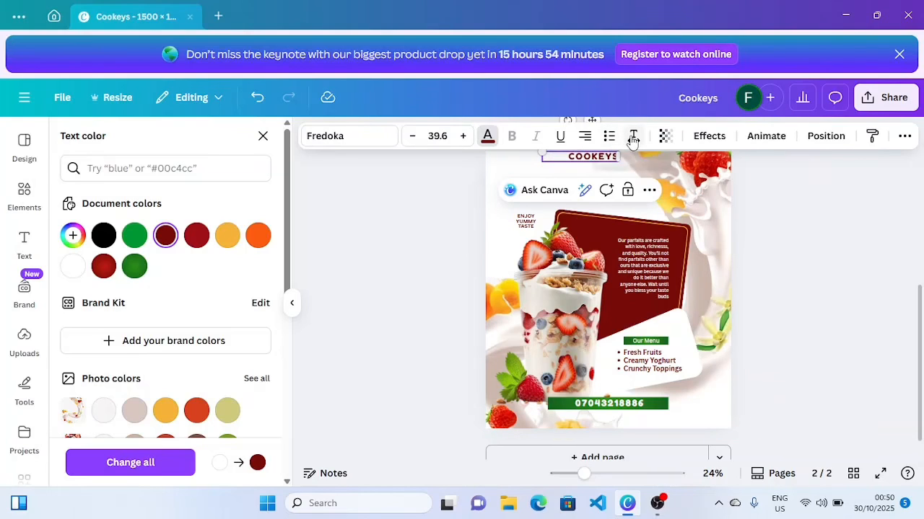
click(634, 136)
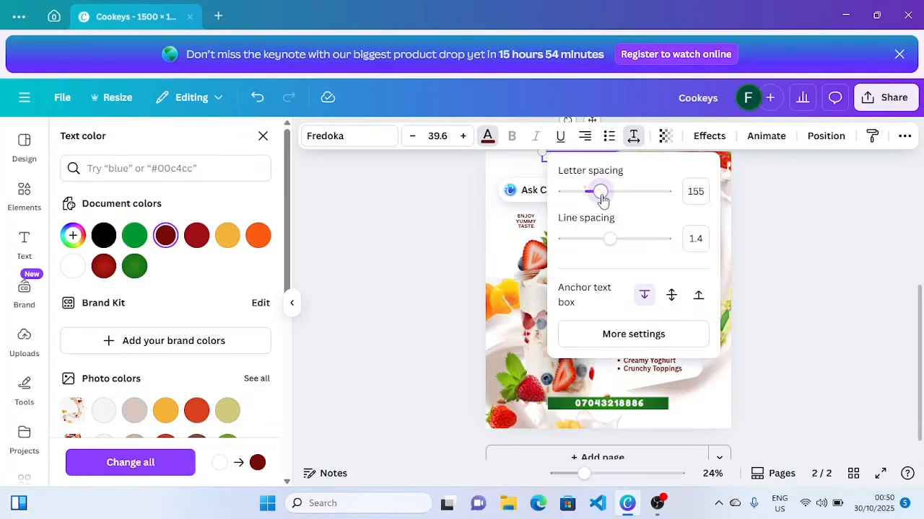
drag(602, 193, 586, 200)
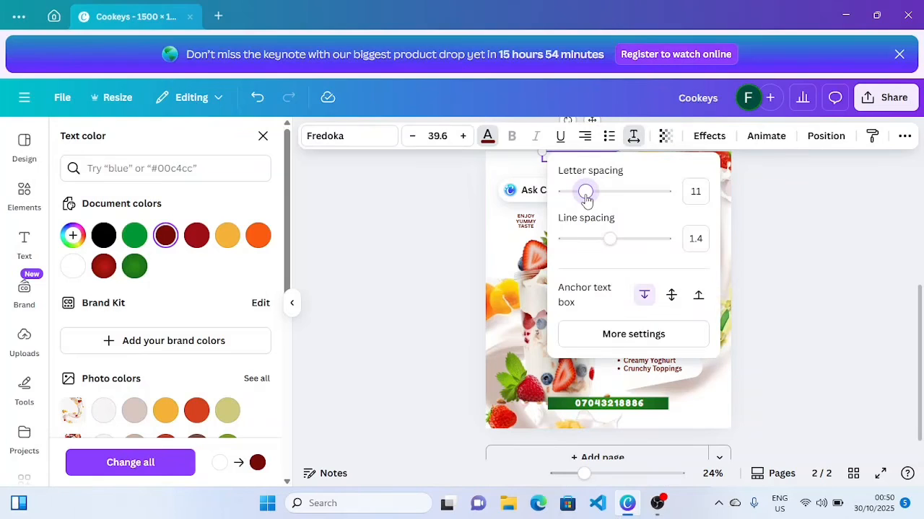
Enlarge the COOKEYS text to font size 70.7 and position it at the top center of the flyer.
click(812, 198)
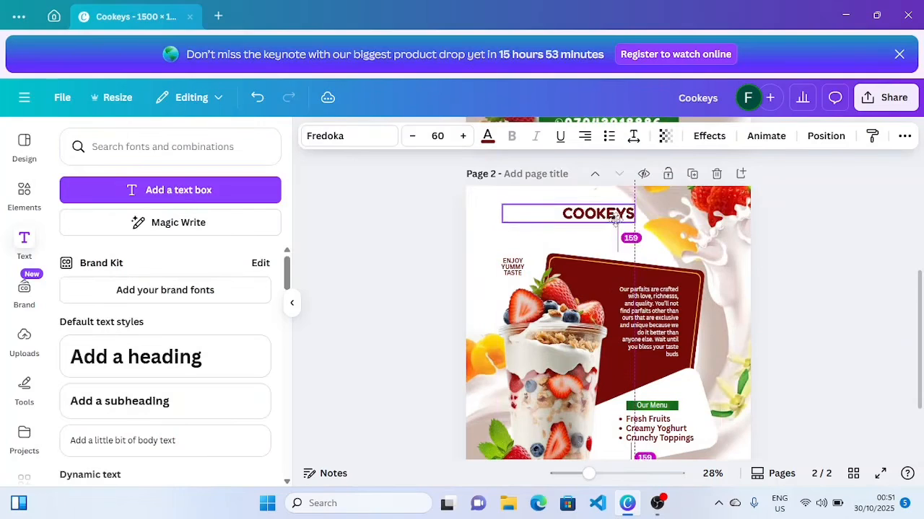
drag(610, 208, 613, 209)
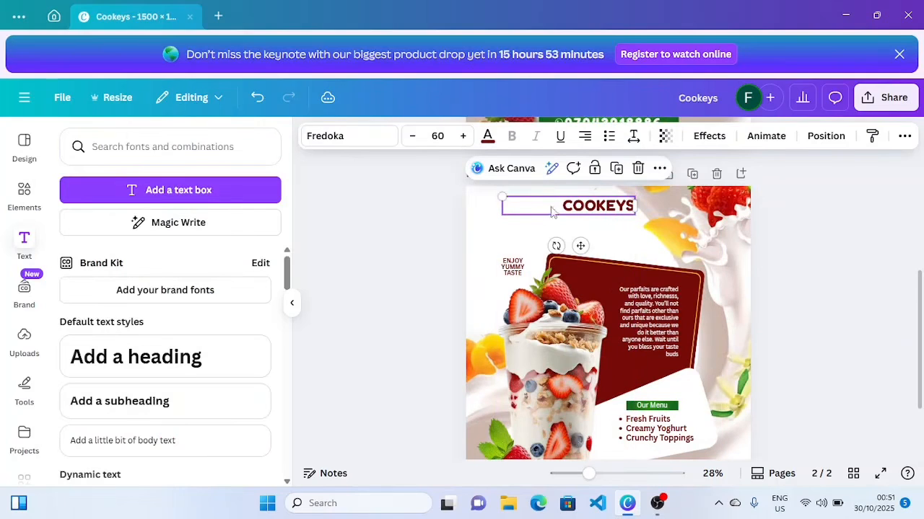
drag(501, 195, 487, 195)
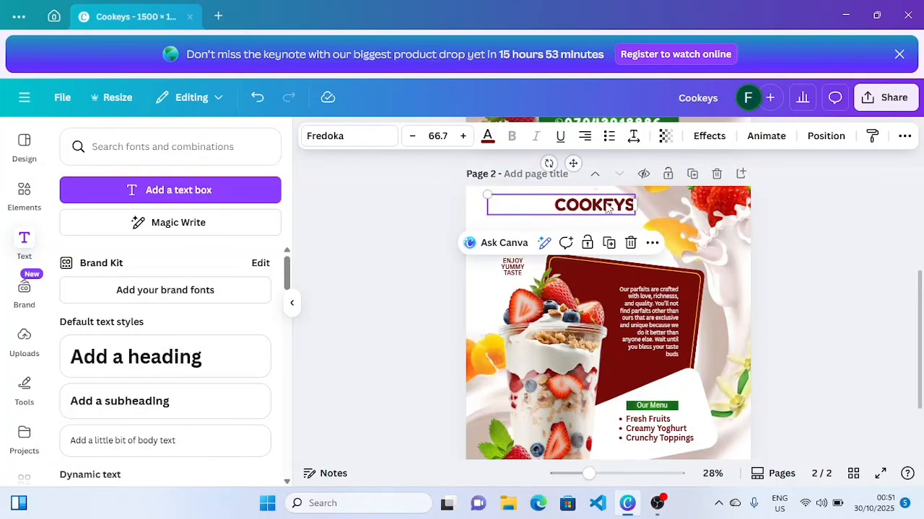
drag(605, 205, 612, 204)
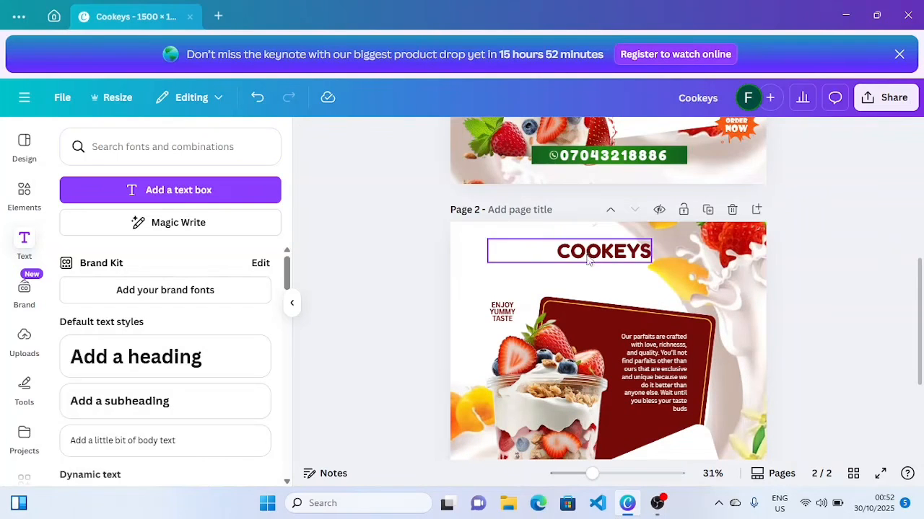
Duplicate the COOKEYS title and replace the copy's text with "PARFAIT PLUG".
click(620, 250)
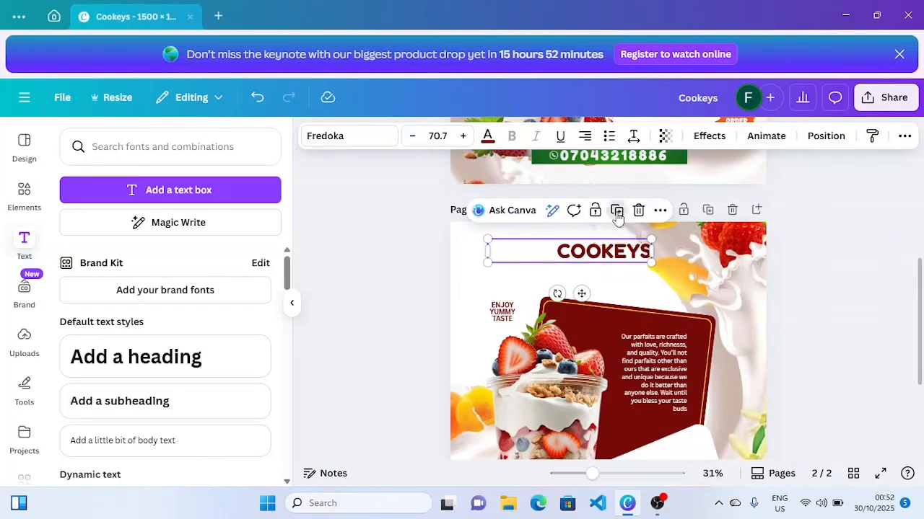
click(617, 212)
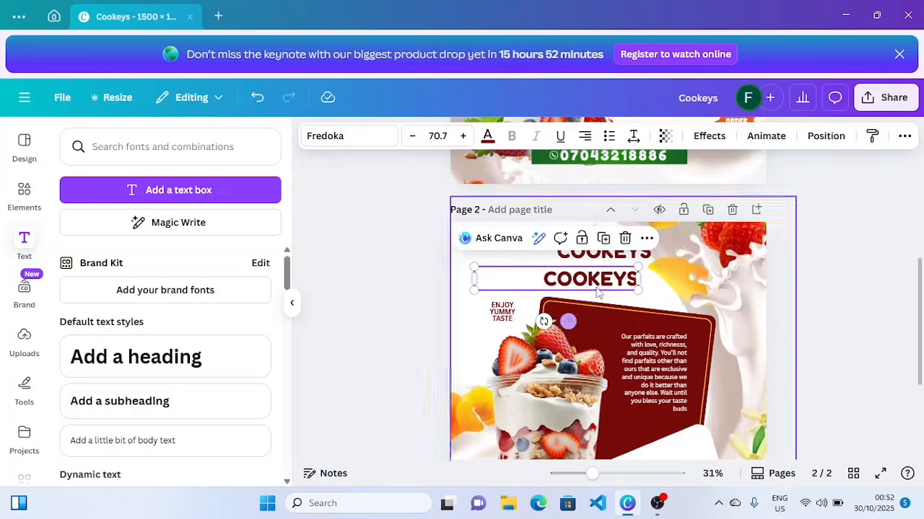
double_click(598, 279)
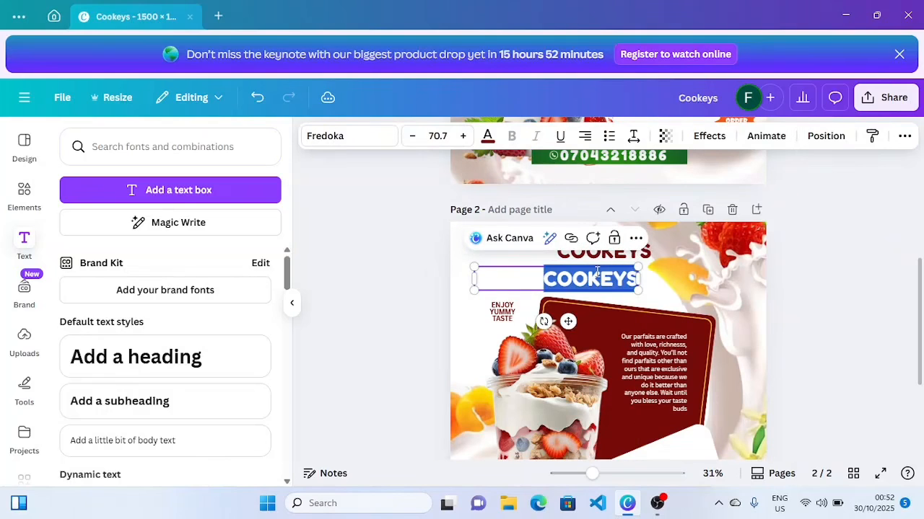
text(PARFA)
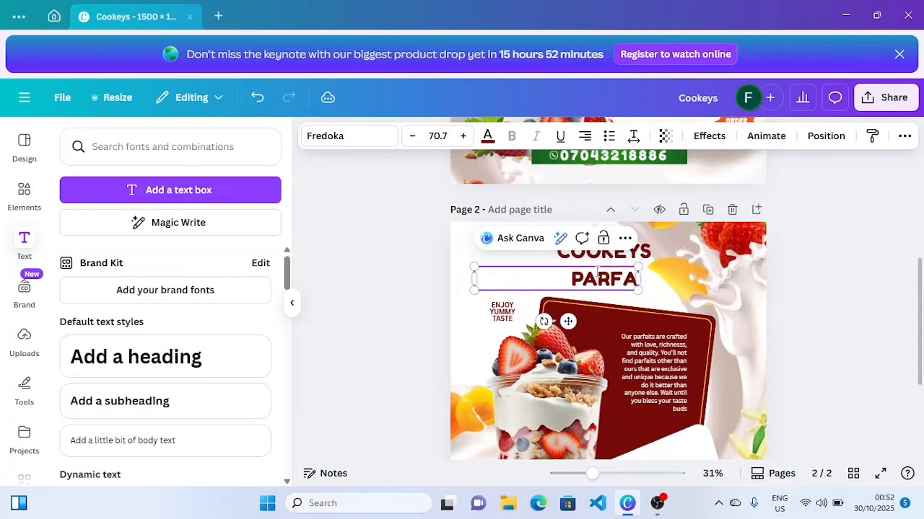
text(IT PLUG)
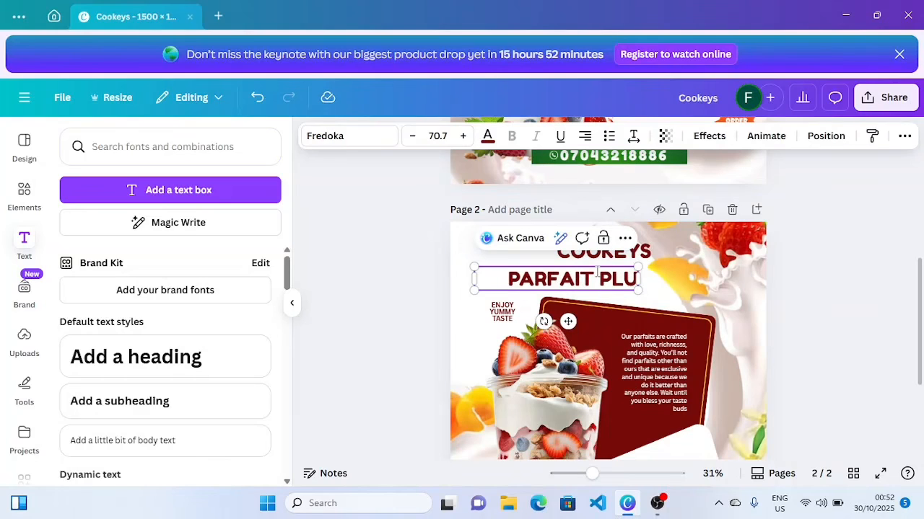
click(880, 286)
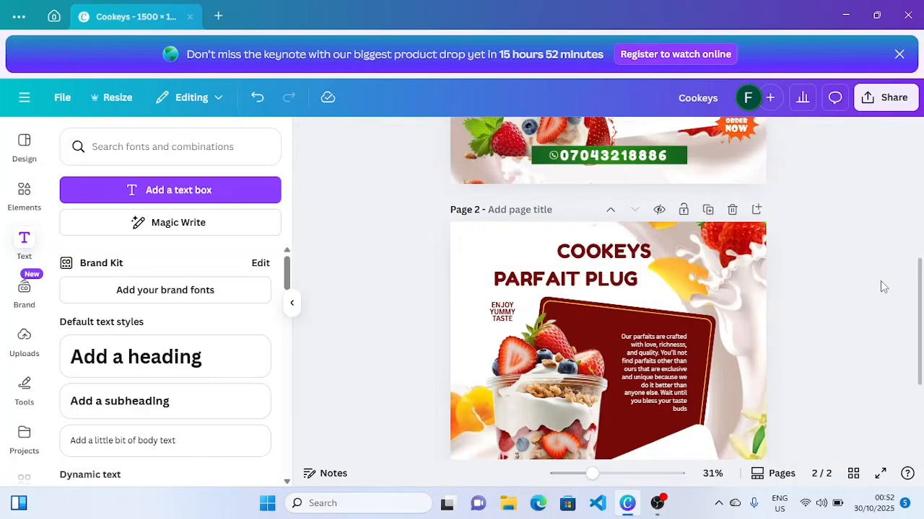
Shrink the PARFAIT PLUG text to font size 35.2 and recolor it with the slightly brighter dark red document color.
click(482, 273)
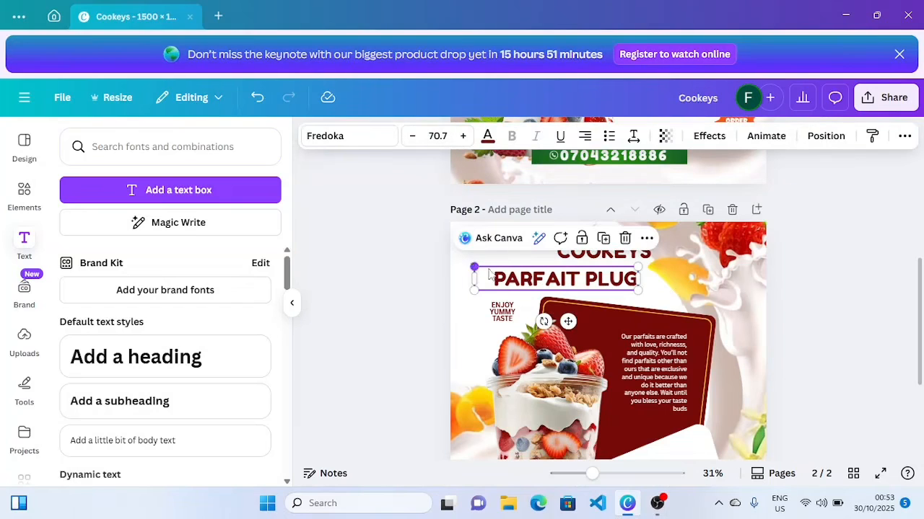
drag(488, 274, 570, 283)
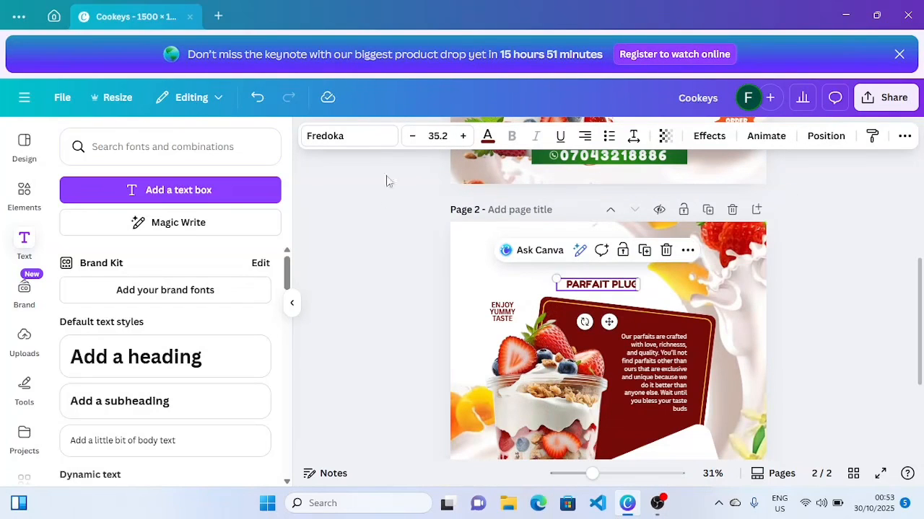
click(487, 135)
click(197, 236)
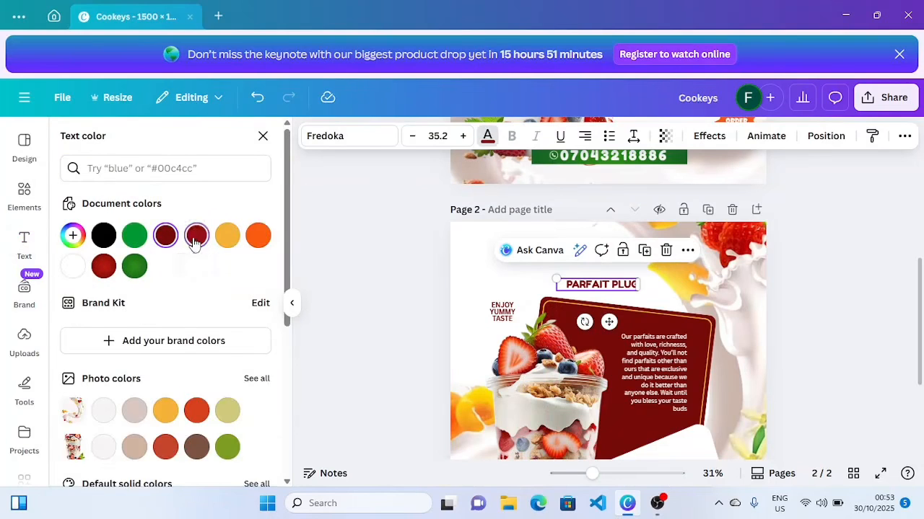
click(360, 267)
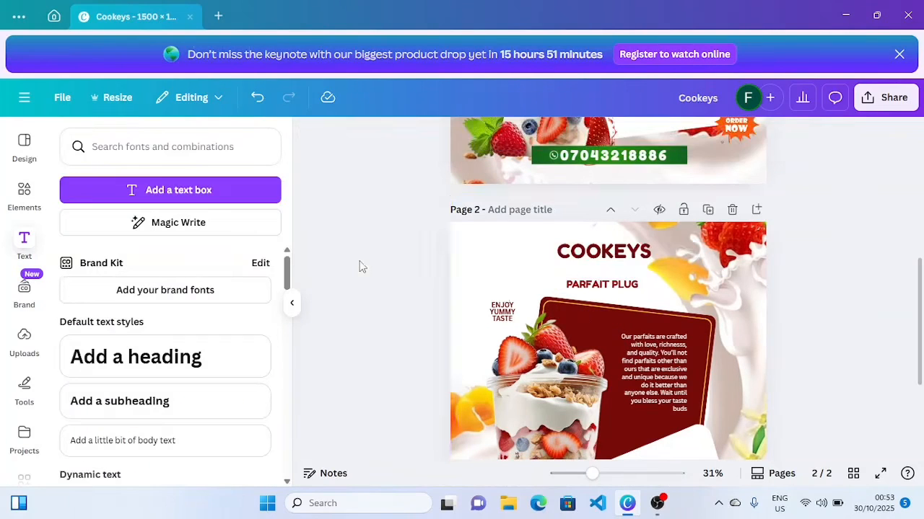
Enlarge the PARFAIT PLUG text to font size 40.2 and place it centered directly beneath COOKEYS.
click(577, 291)
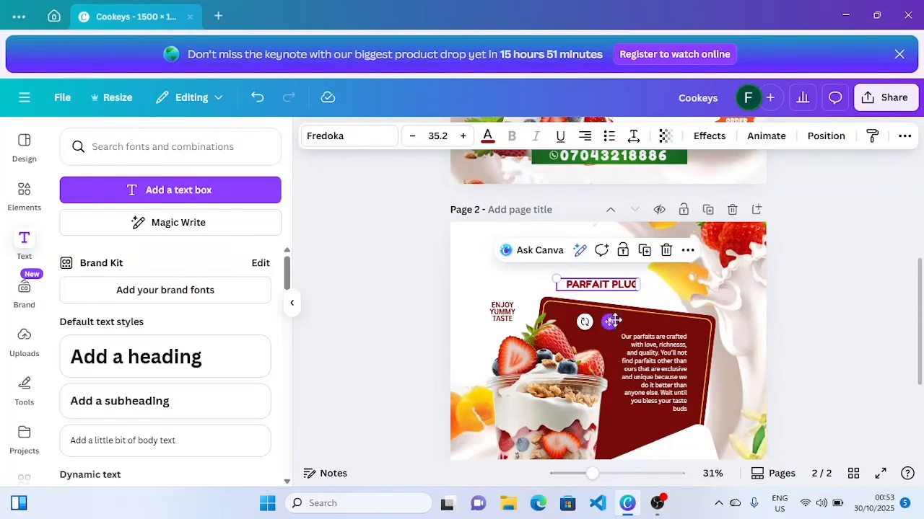
drag(612, 321, 621, 299)
drag(592, 475, 619, 489)
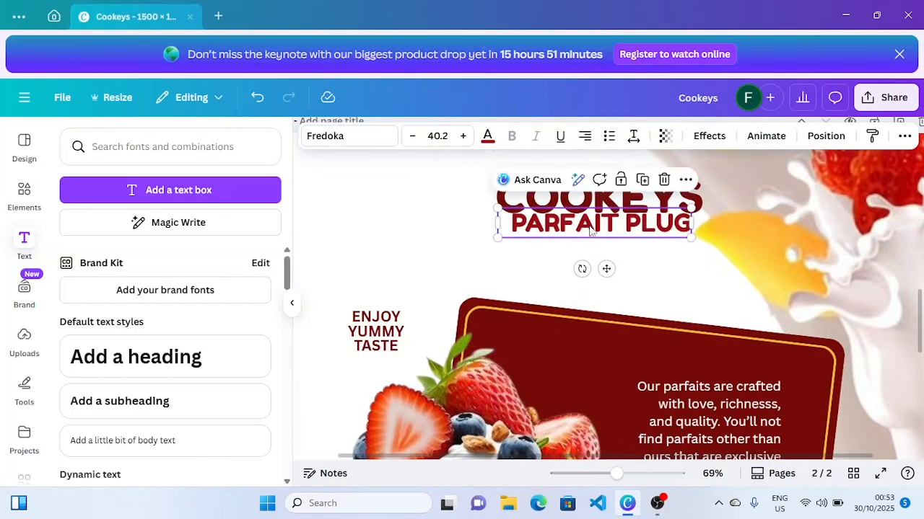
drag(591, 228, 590, 233)
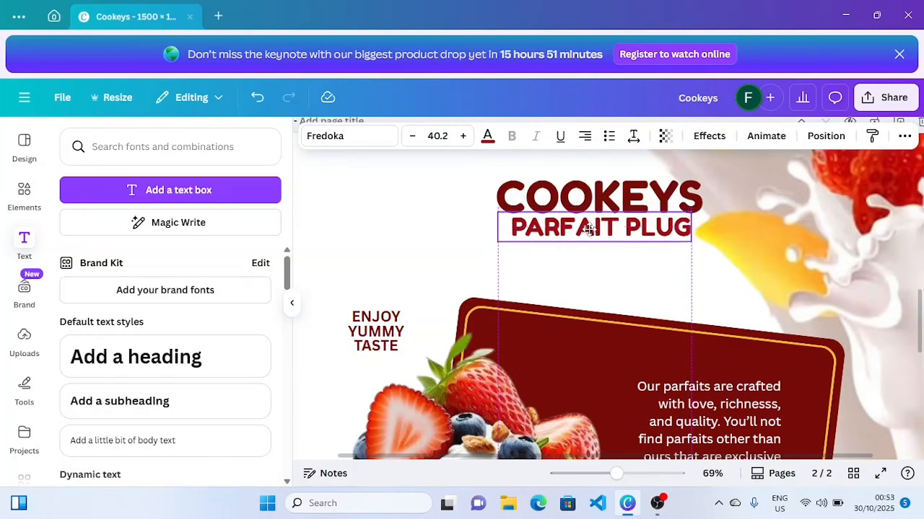
click(772, 290)
Duplicate the "Our Menu" text and move the copy up into the white space beneath PARFAIT PLUG.
scroll(772, 290, down, 5)
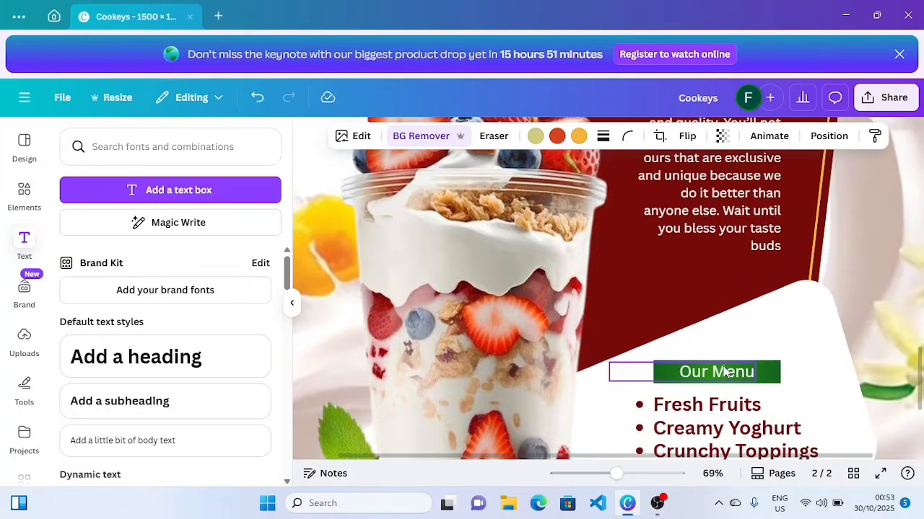
double_click(725, 372)
click(730, 334)
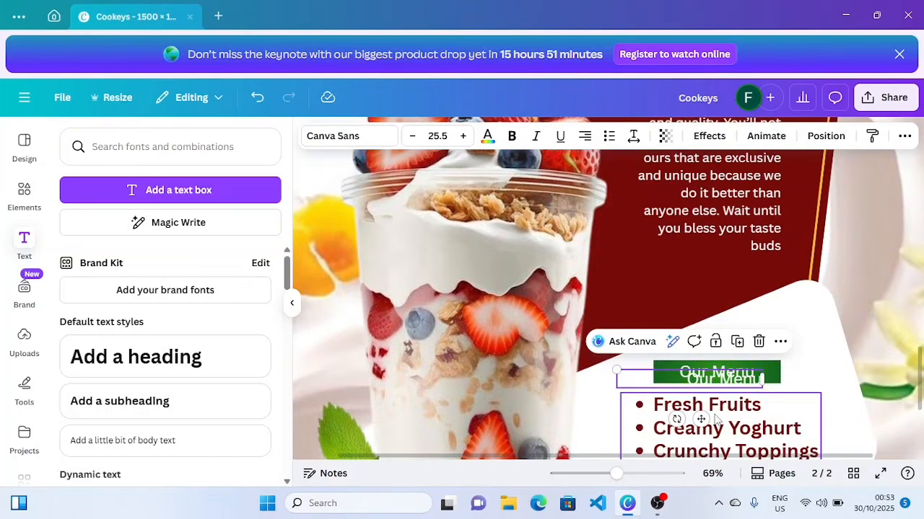
drag(704, 419, 699, 220)
scroll(698, 220, up, 5)
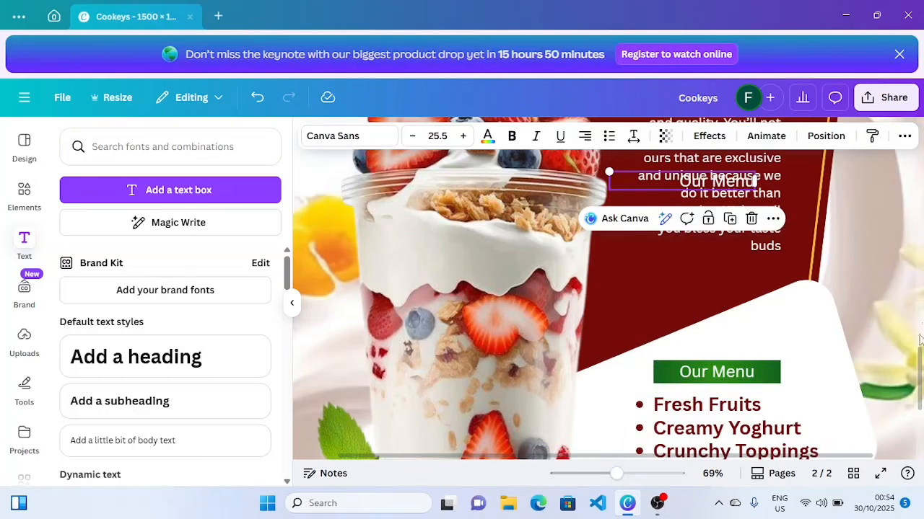
drag(697, 433, 609, 311)
Color the copied "Our Menu" text black and replace its wording with "The best you'll ever find".
click(487, 136)
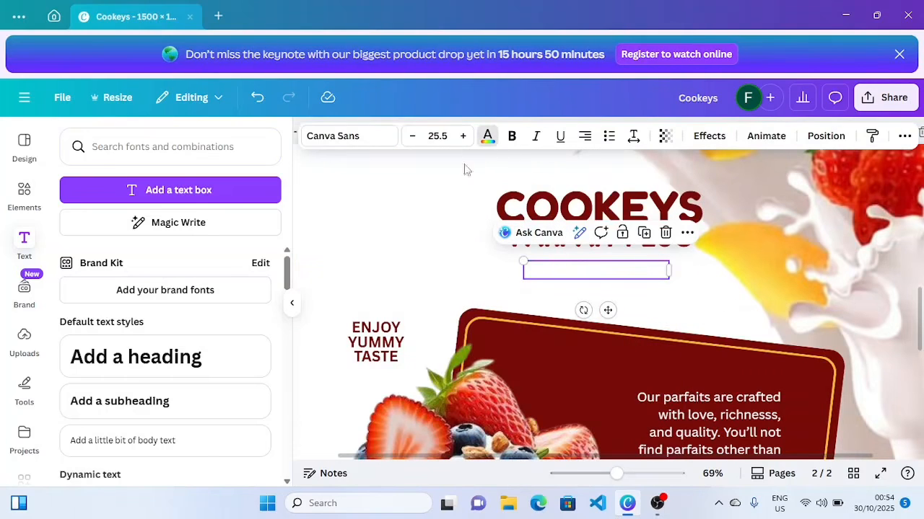
click(103, 236)
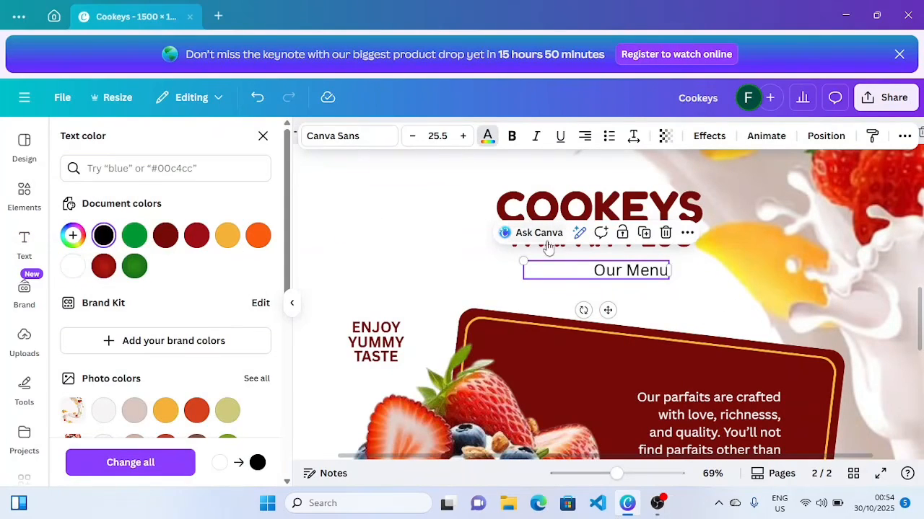
double_click(600, 271)
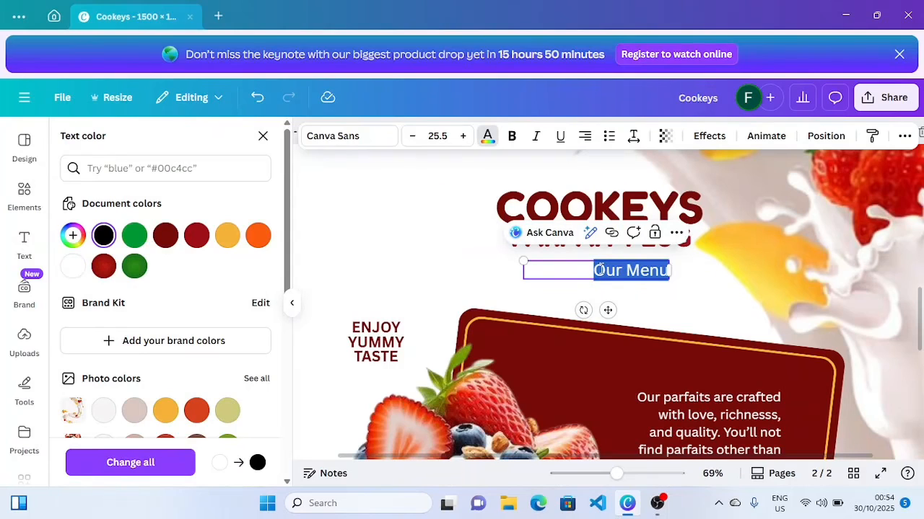
text(The)
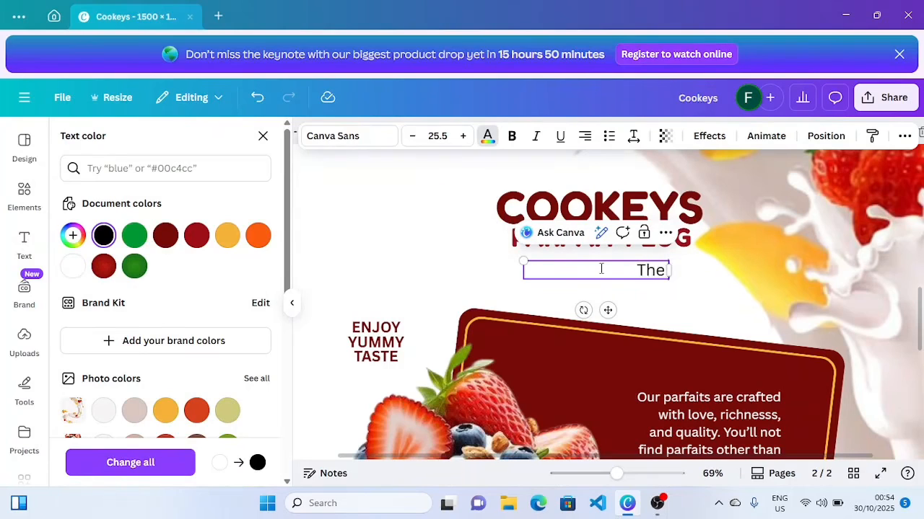
text( best y)
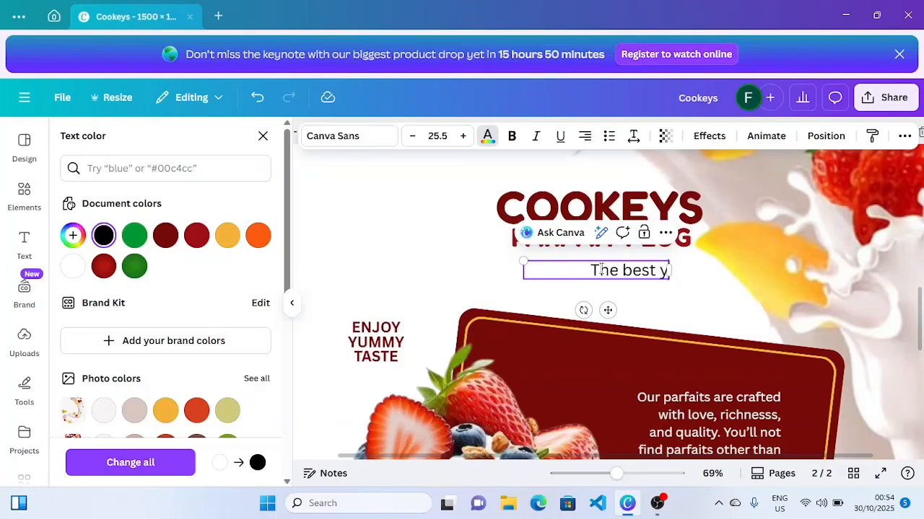
text(ou'll)
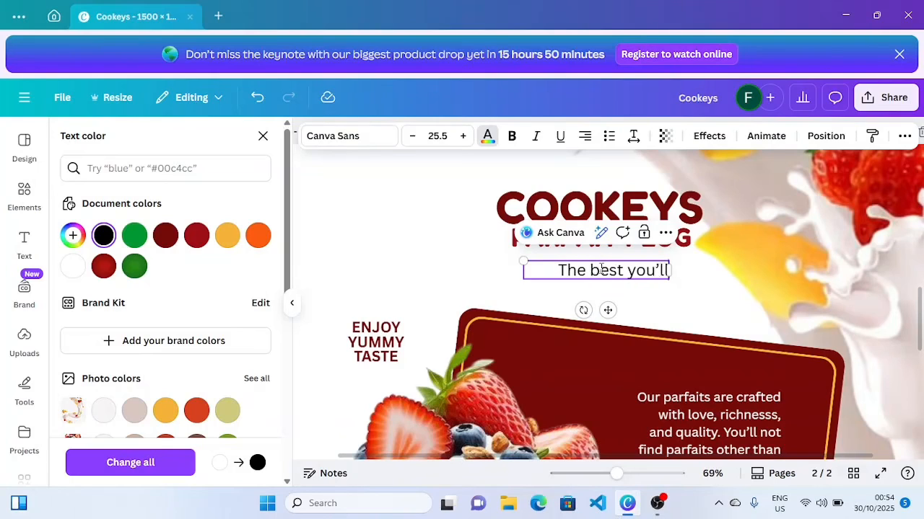
text( ever finf)
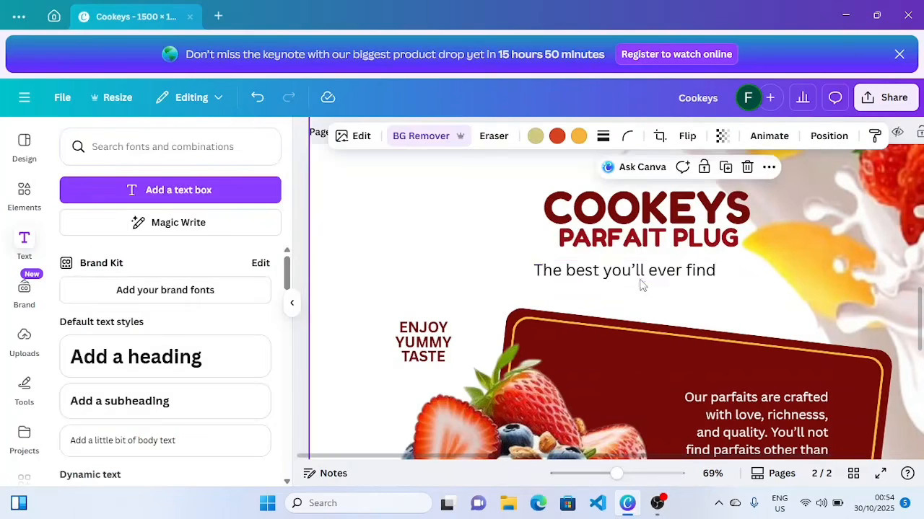
Reduce the "The best you'll ever find" tagline to font size 15.4 and center it directly beneath PARFAIT PLUG.
click(640, 278)
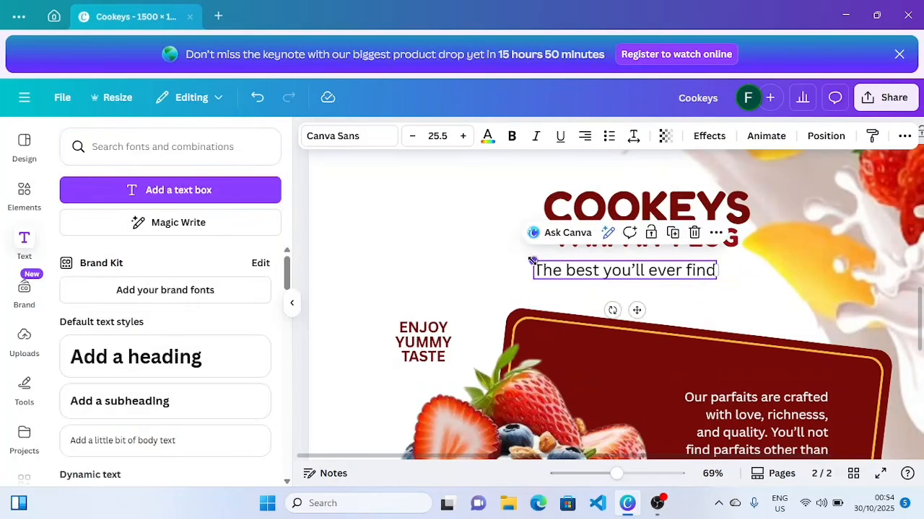
drag(532, 261, 627, 276)
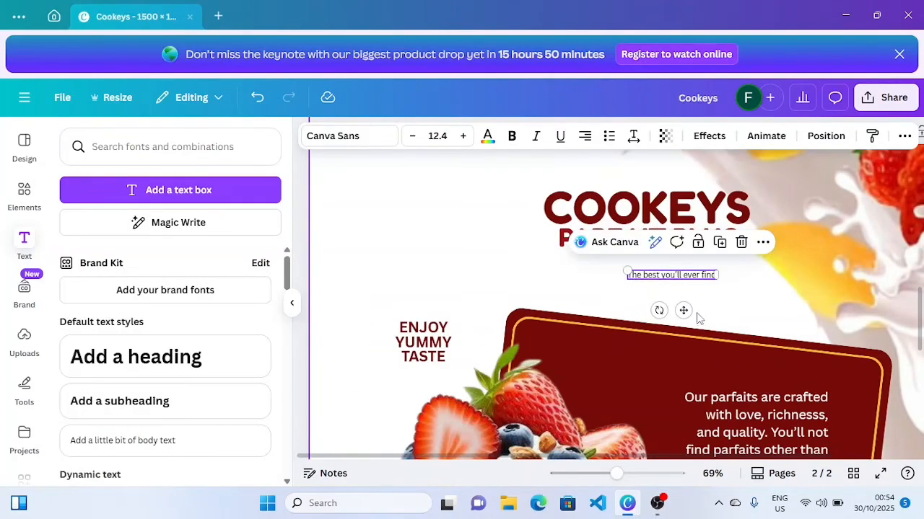
drag(689, 309, 668, 286)
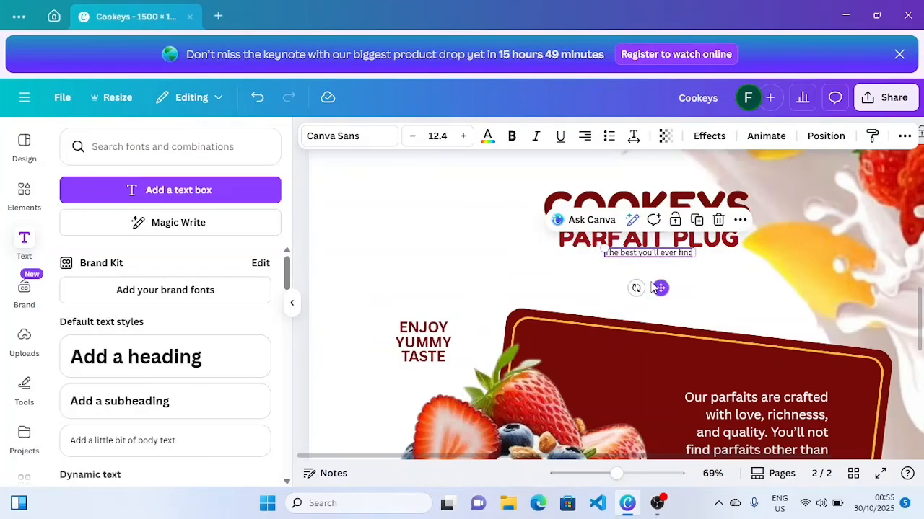
click(464, 141)
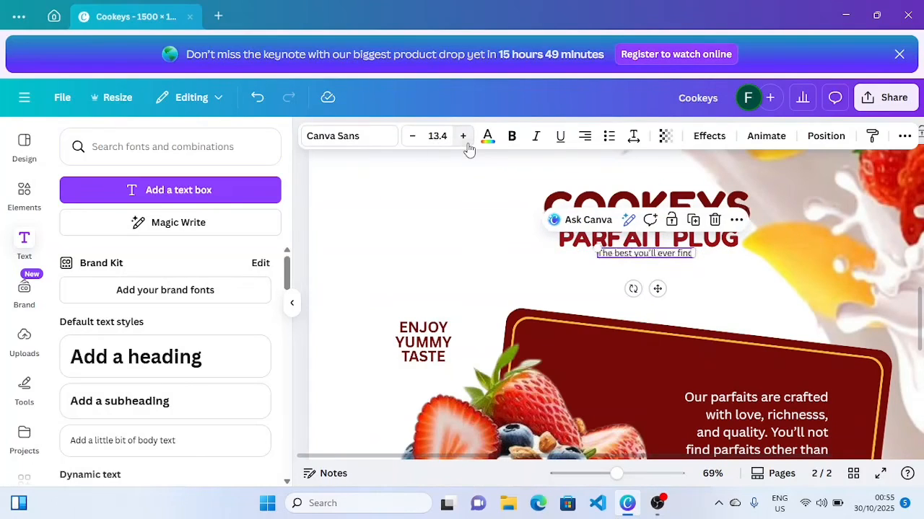
click(464, 140)
click(463, 141)
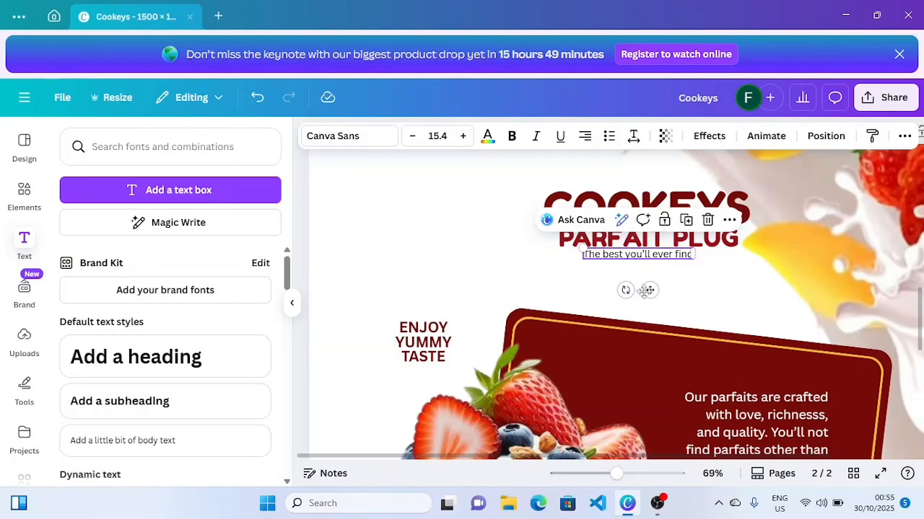
drag(649, 290, 650, 290)
Set the transparency of the "The best you'll ever find" tagline to 90.
scroll(603, 205, down, 5)
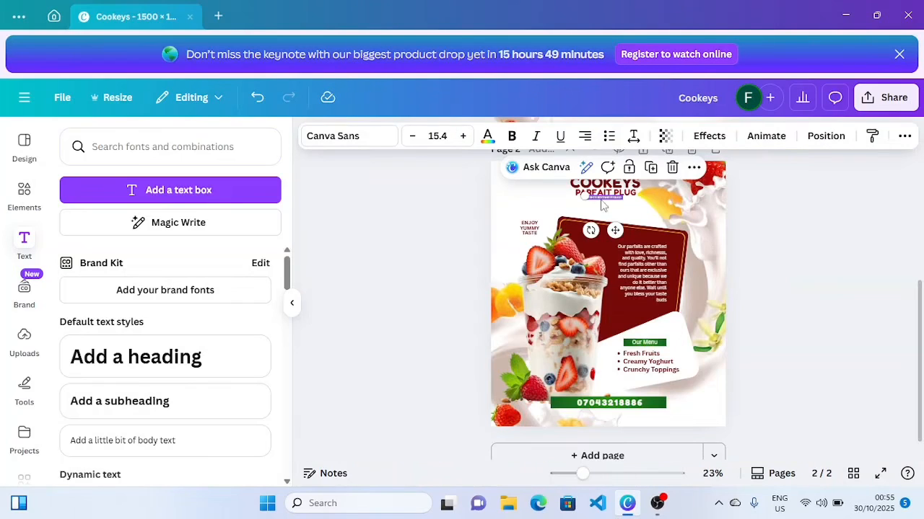
click(665, 135)
drag(700, 195, 690, 200)
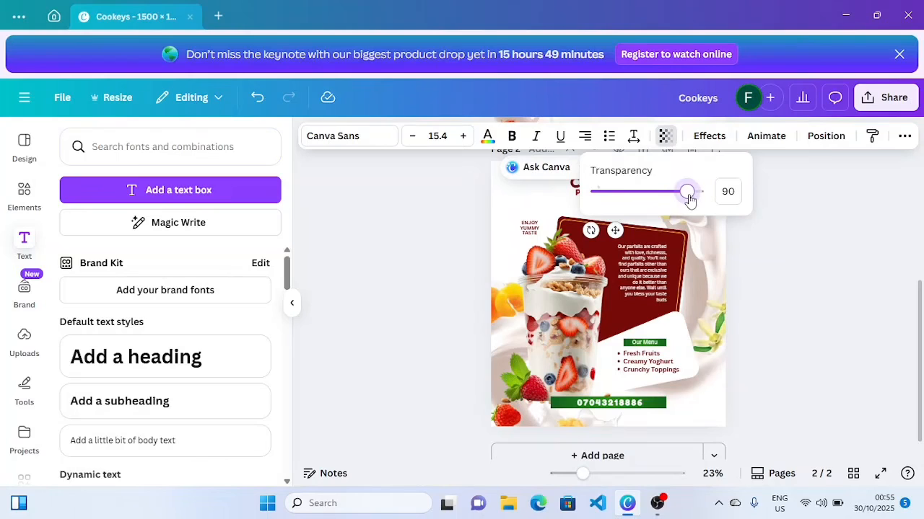
click(821, 220)
click(821, 220)
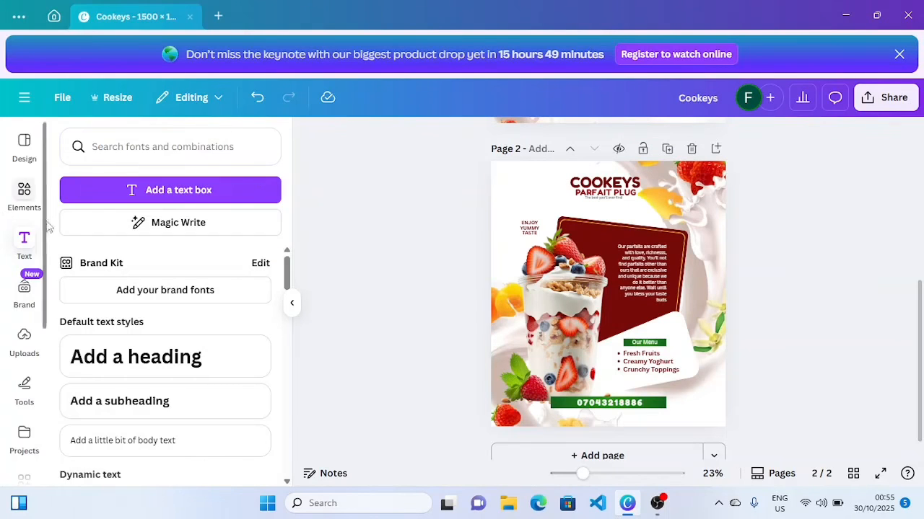
Search the graphics for "strawberry" and add the strawberry with the red juice splash to the flyer.
click(24, 191)
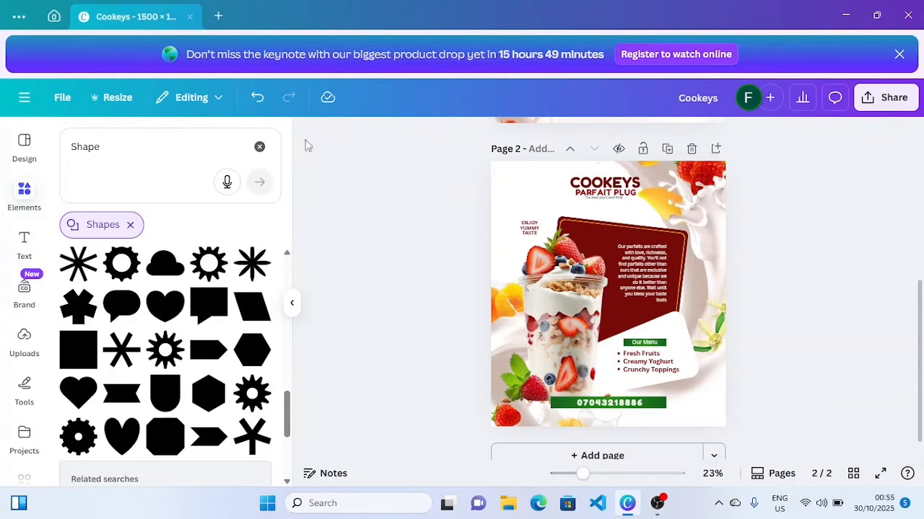
click(259, 146)
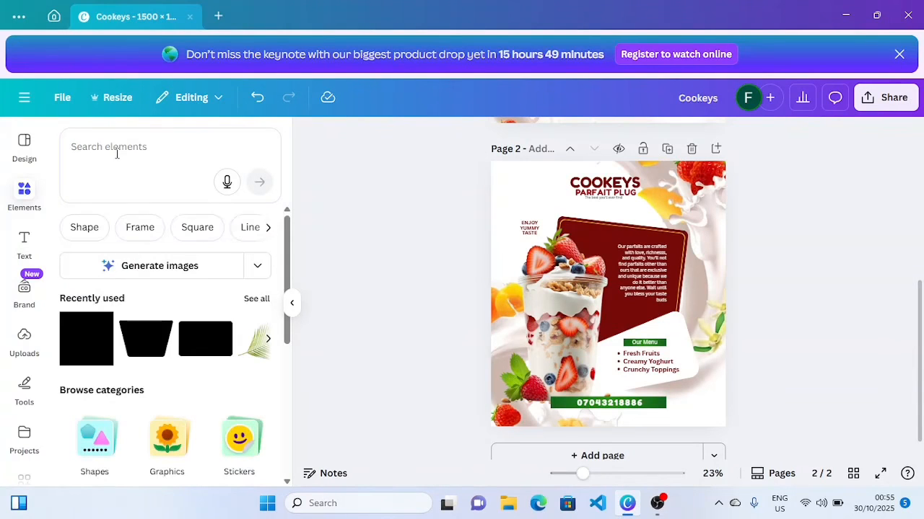
click(116, 153)
text(strawberry)
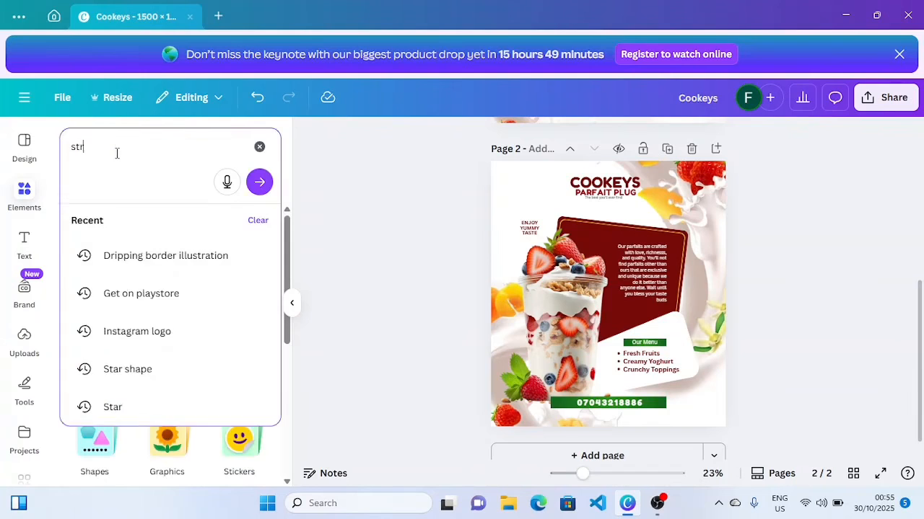
key(Return)
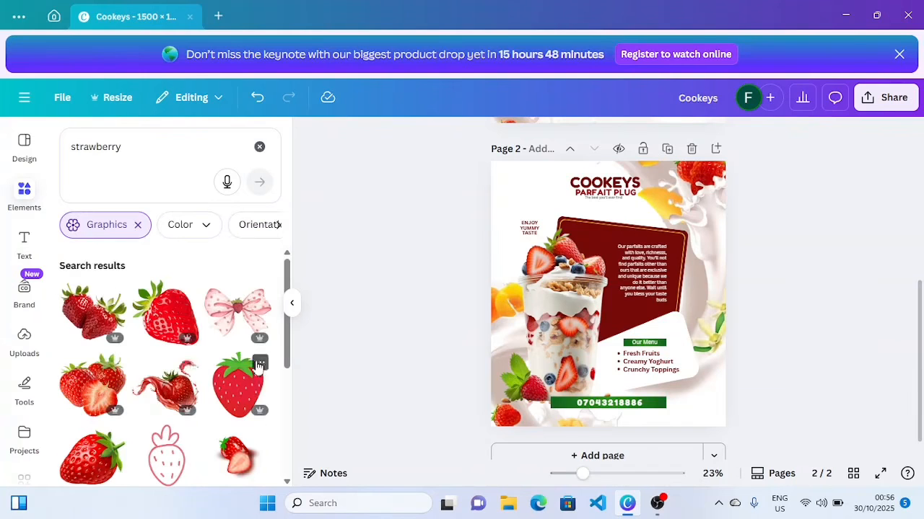
click(149, 397)
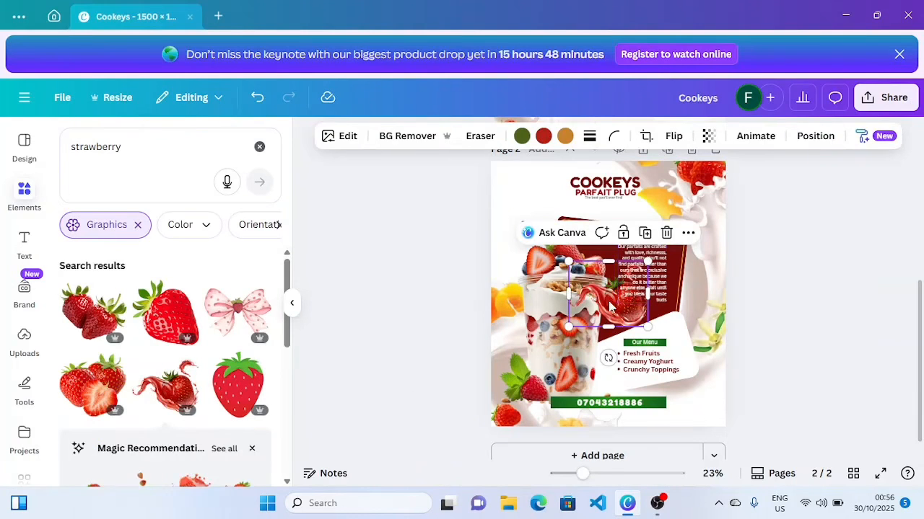
Move the splashing strawberry over the base of the parfait cup and enlarge it to about 530 × 438 px.
drag(628, 294, 575, 376)
drag(614, 336, 612, 339)
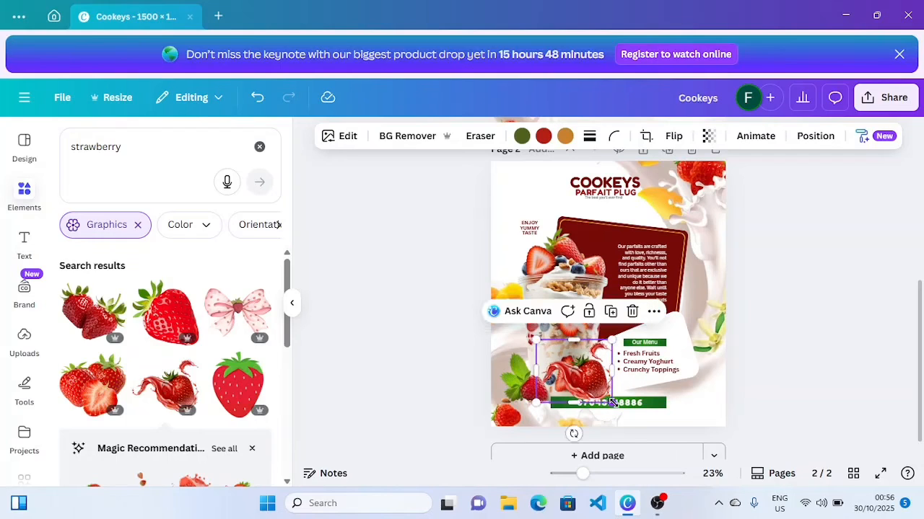
drag(613, 404, 621, 415)
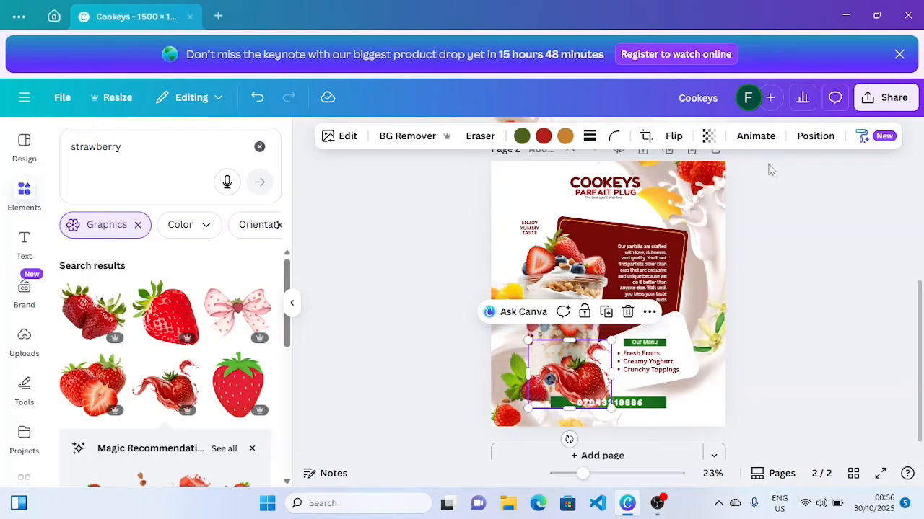
Send the splashing strawberry backward until it sits behind the parfait cup.
click(797, 138)
click(199, 213)
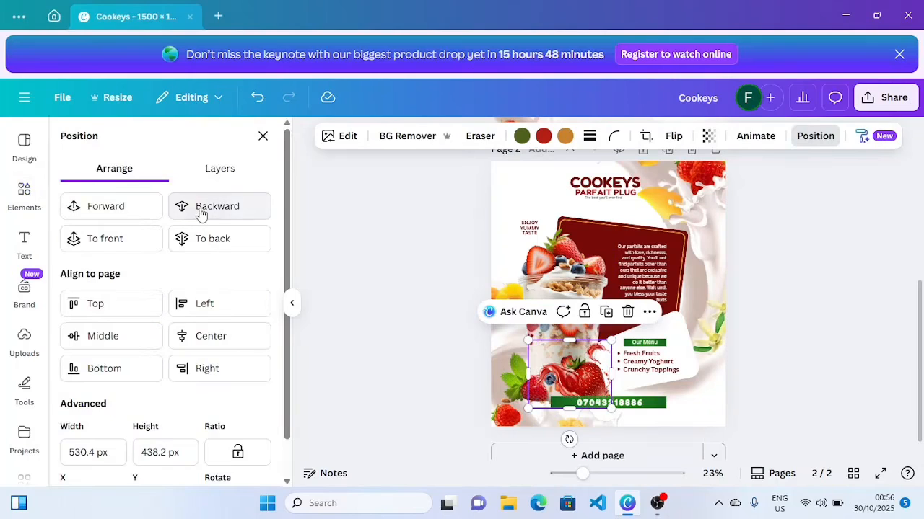
click(200, 213)
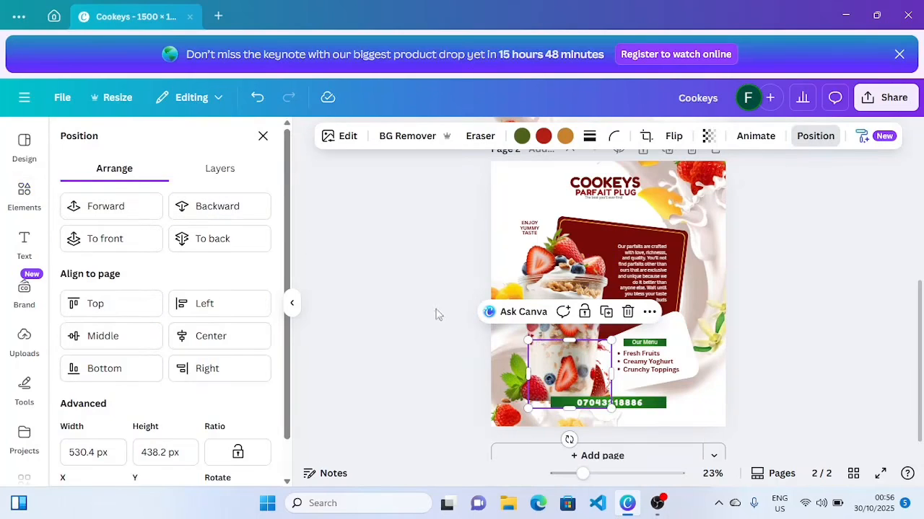
click(763, 367)
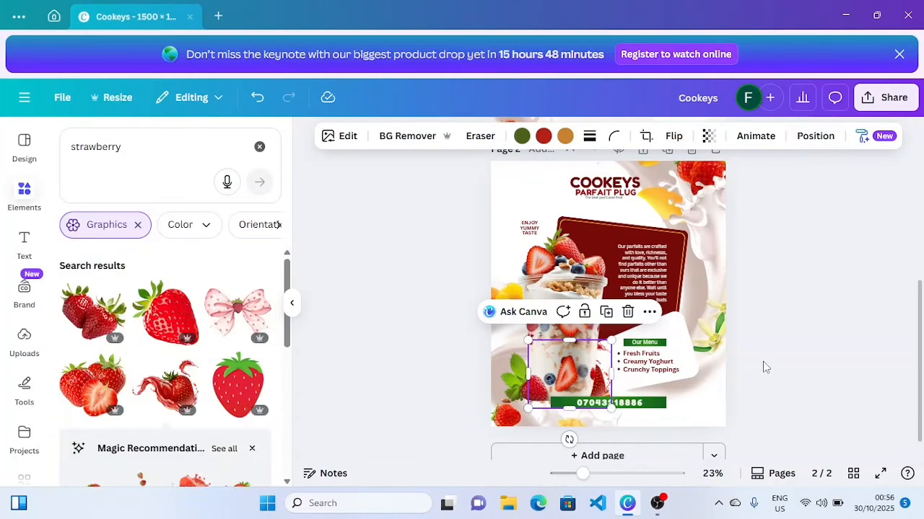
click(765, 367)
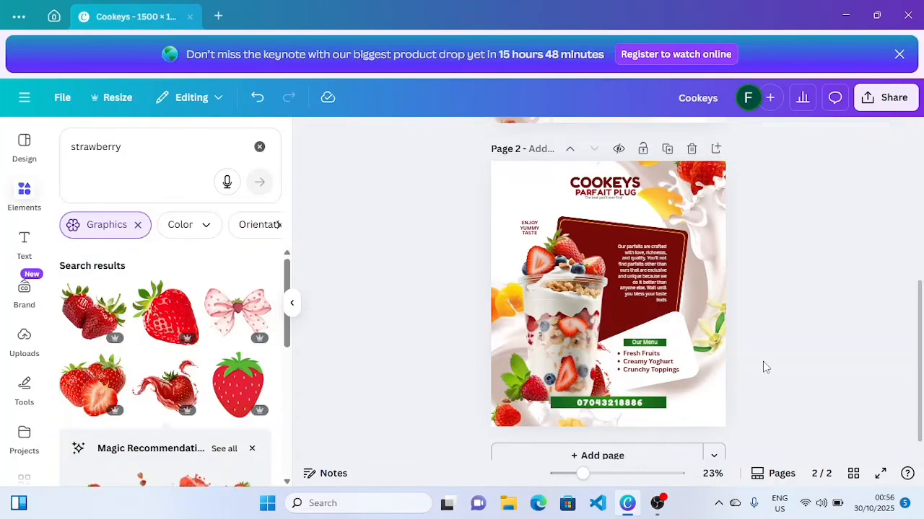
Search the graphics for "spilt milk" and add the curved upward milk splash to the flyer.
click(142, 149)
key(BackSpace)
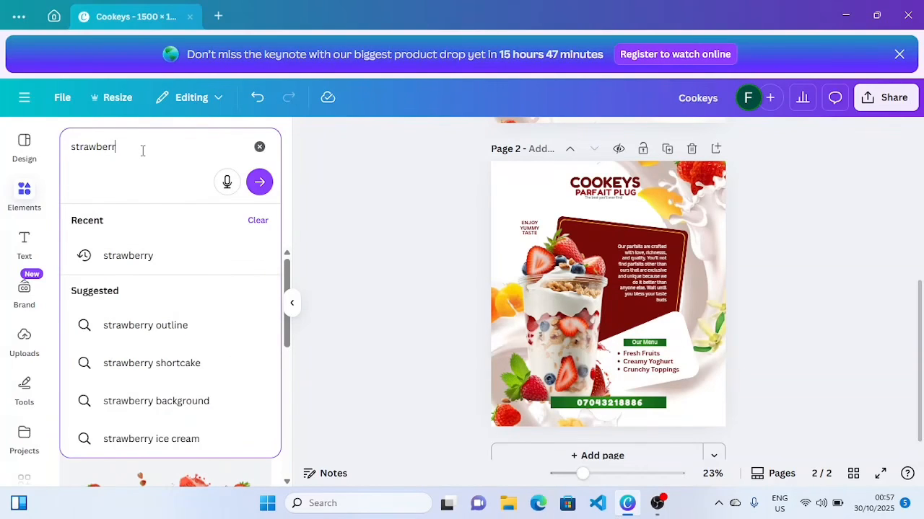
key(ctrl+BackSpace)
text(split)
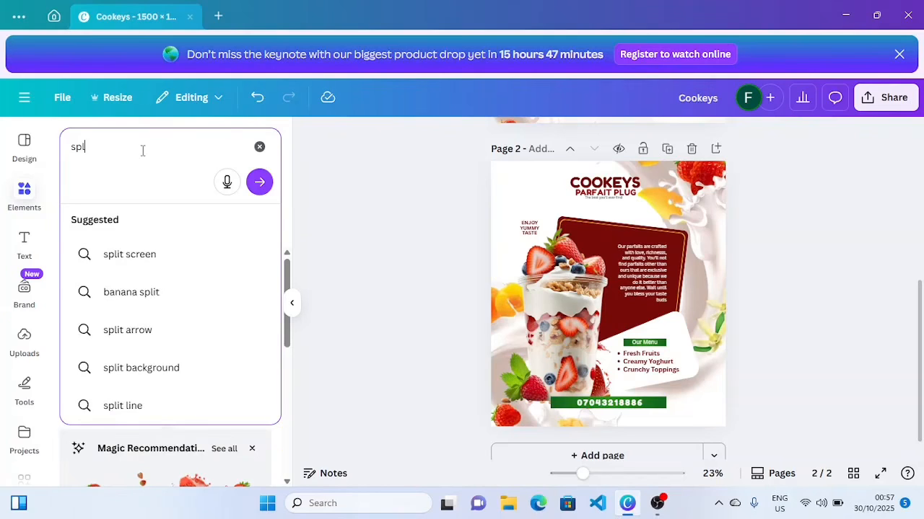
key(BackSpace)
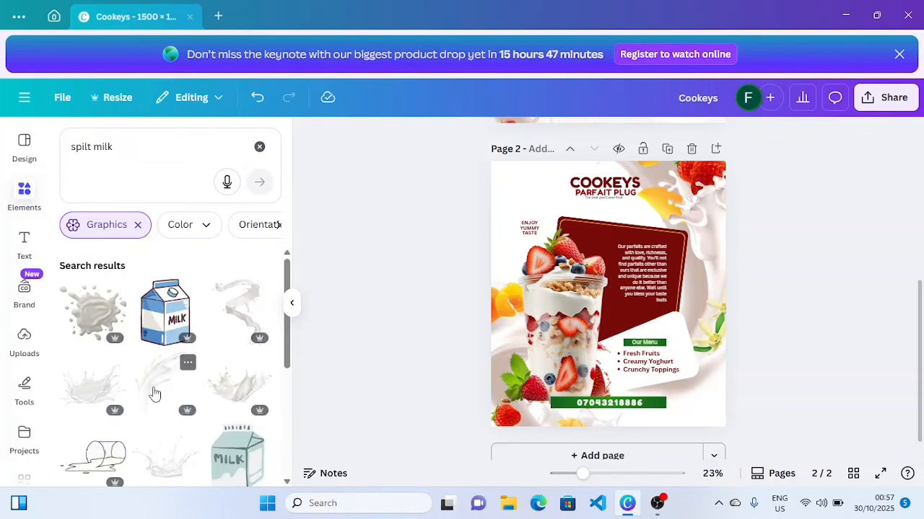
click(153, 393)
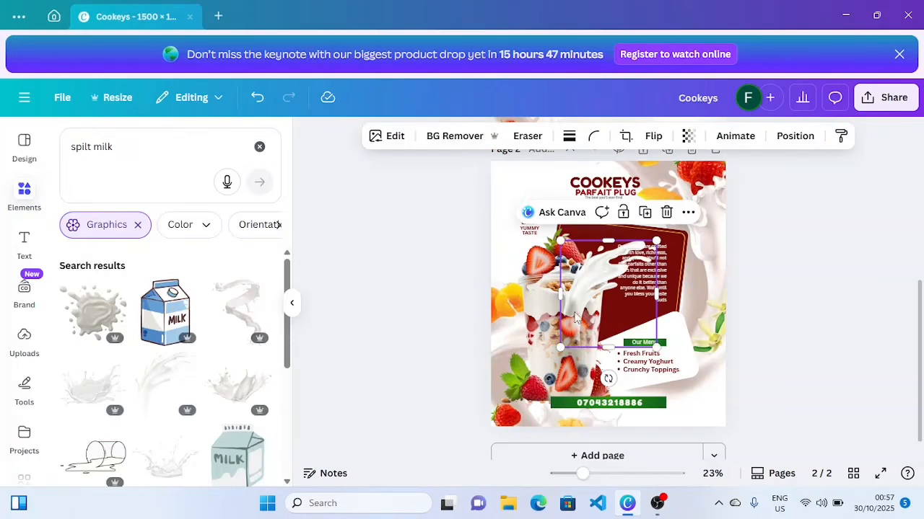
Move the milk splash down between the cup and the menu card and send it backward behind both.
drag(574, 313, 572, 374)
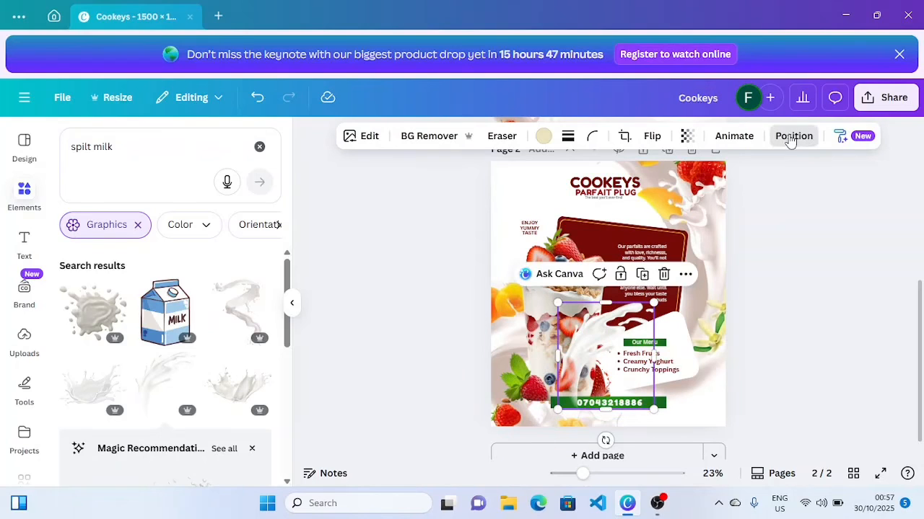
click(791, 138)
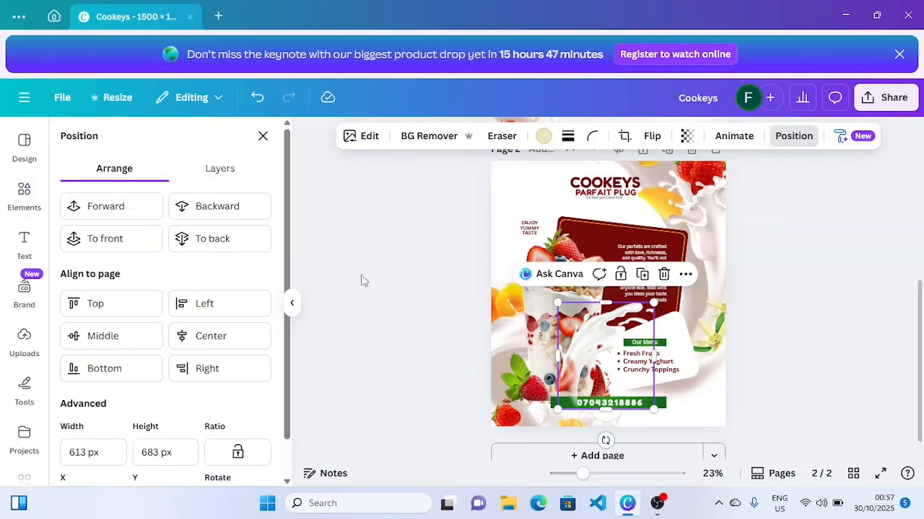
click(207, 206)
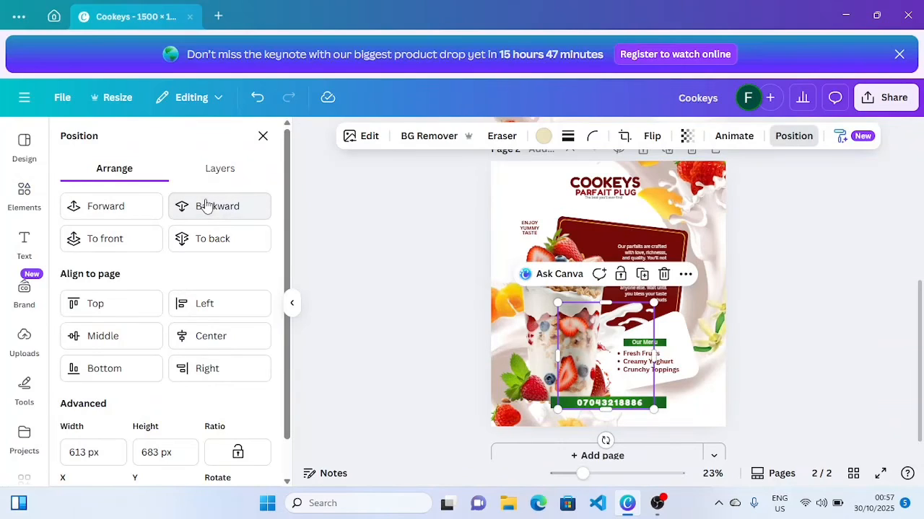
click(208, 206)
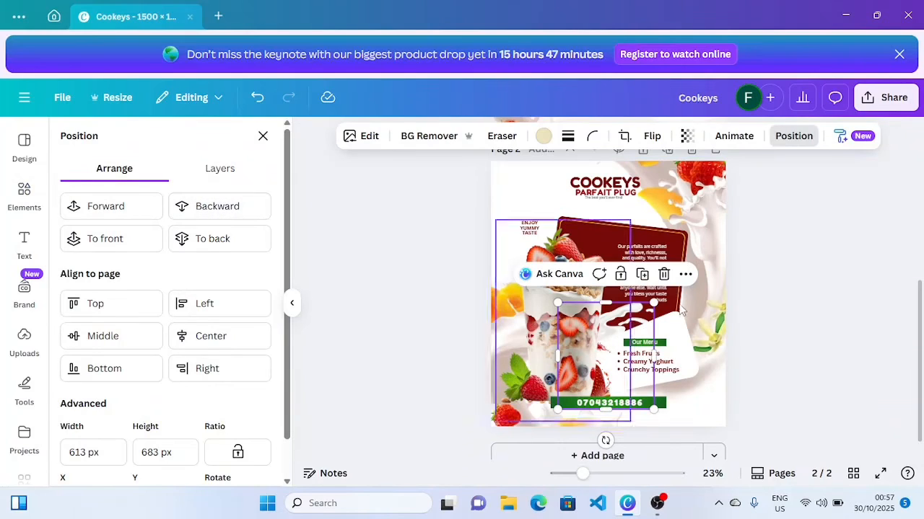
Set the transparency of the milk splash to 70.
click(686, 136)
drag(714, 197, 690, 199)
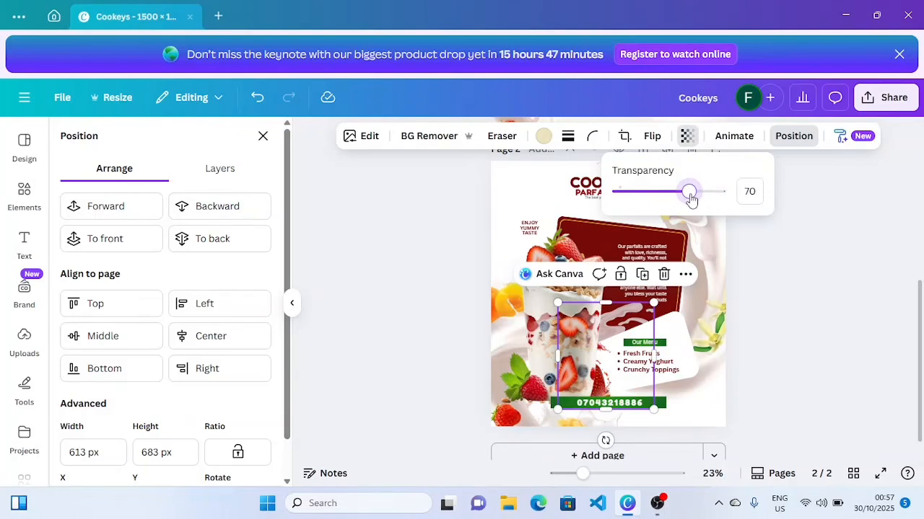
click(791, 271)
click(791, 271)
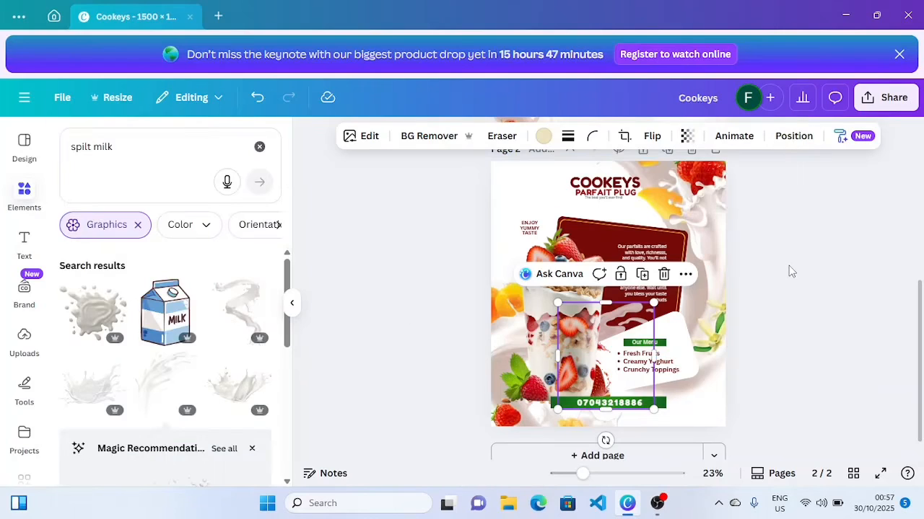
click(791, 271)
Search the graphics for "Shadow" and add the soft black oval shadow to the flyer.
click(137, 141)
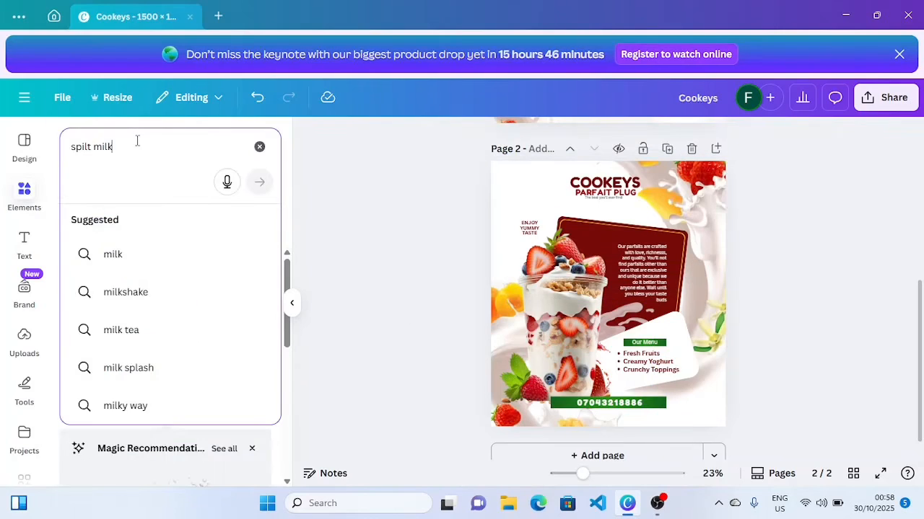
key(BackSpace)
key(BackSpace)
key(BackSpace)
key(BackSpace)
key(BackSpace)
key(BackSpace)
key(BackSpace)
key(BackSpace)
key(BackSpace)
key(BackSpace)
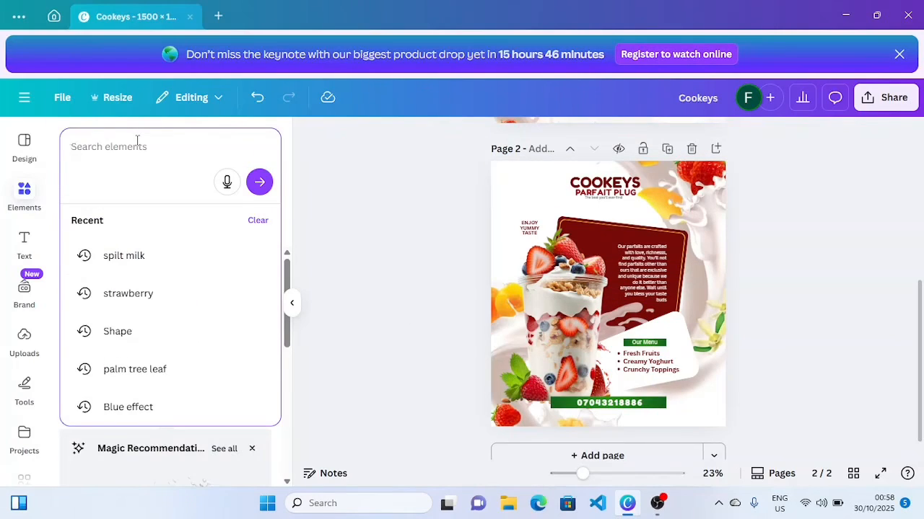
text(shadow)
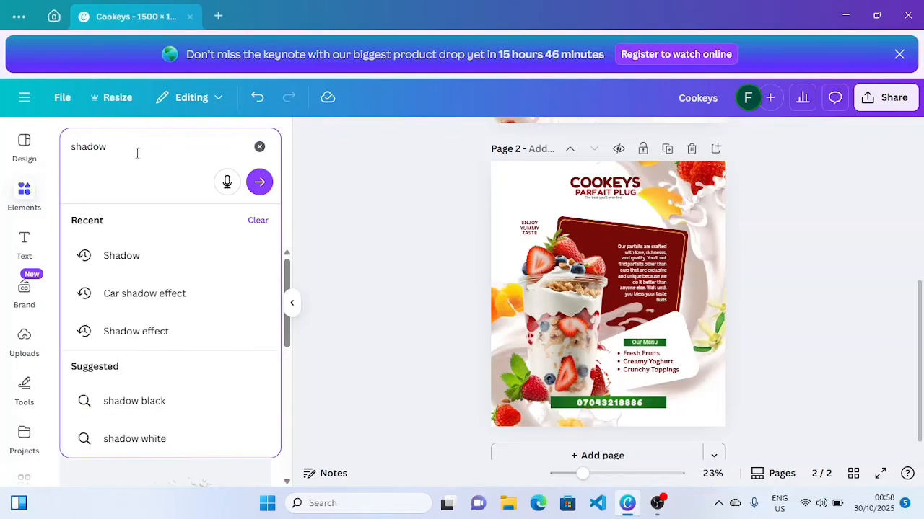
click(119, 255)
click(105, 312)
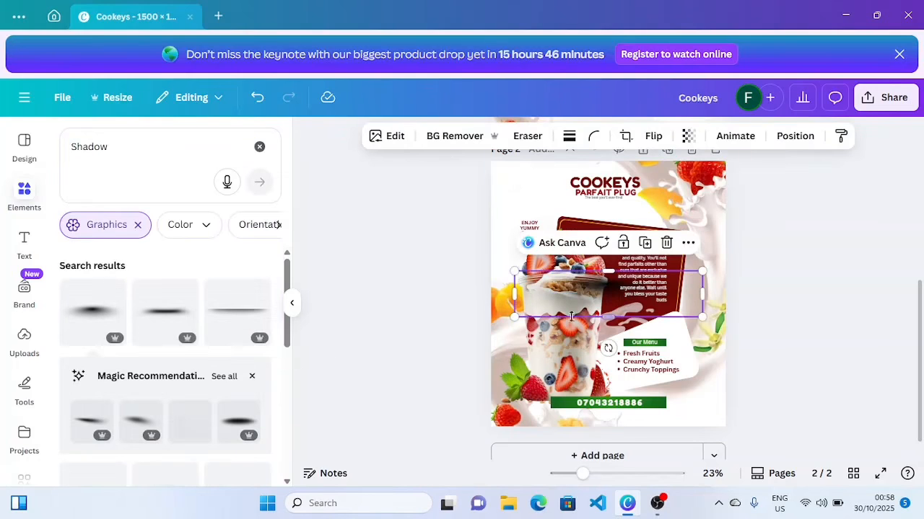
Position the shadow beneath the base of the parfait cup and send it to the back.
drag(605, 307, 551, 417)
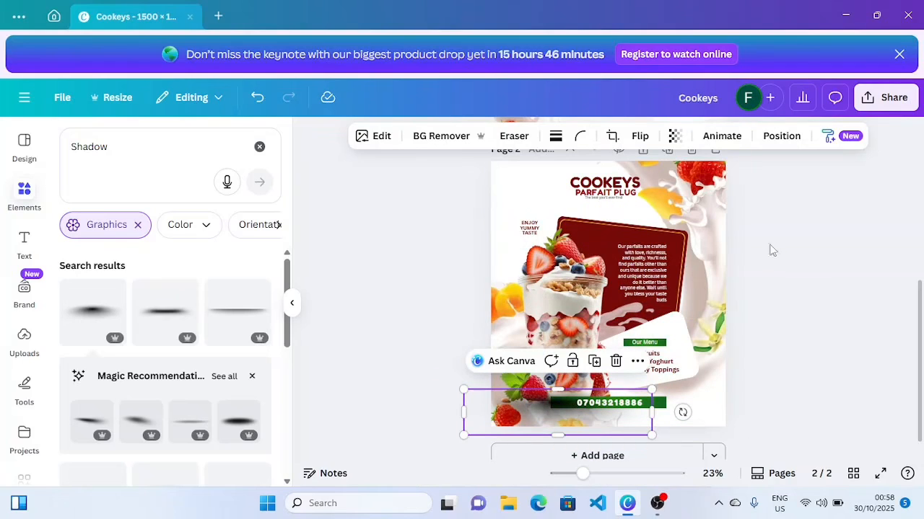
click(774, 137)
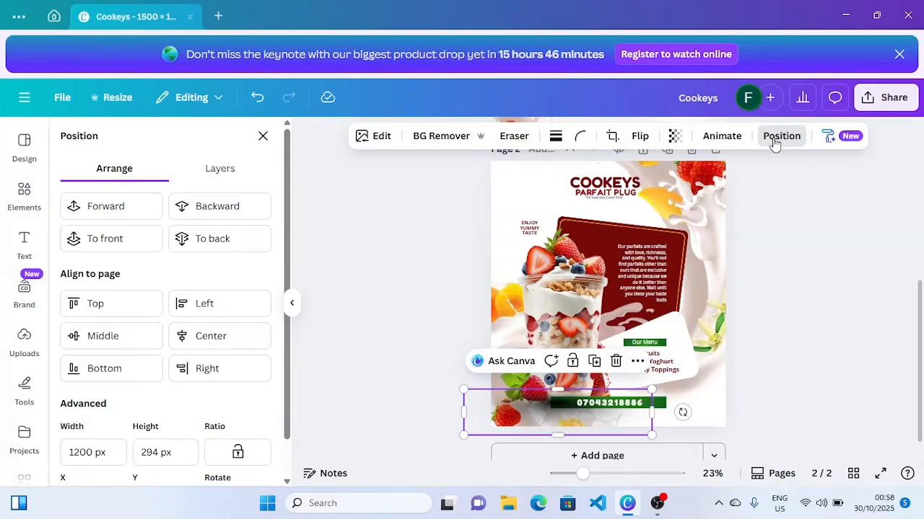
click(235, 243)
mouse_move(559, 407)
mouse_down()
mouse_move(547, 407)
mouse_move(560, 414)
mouse_up()
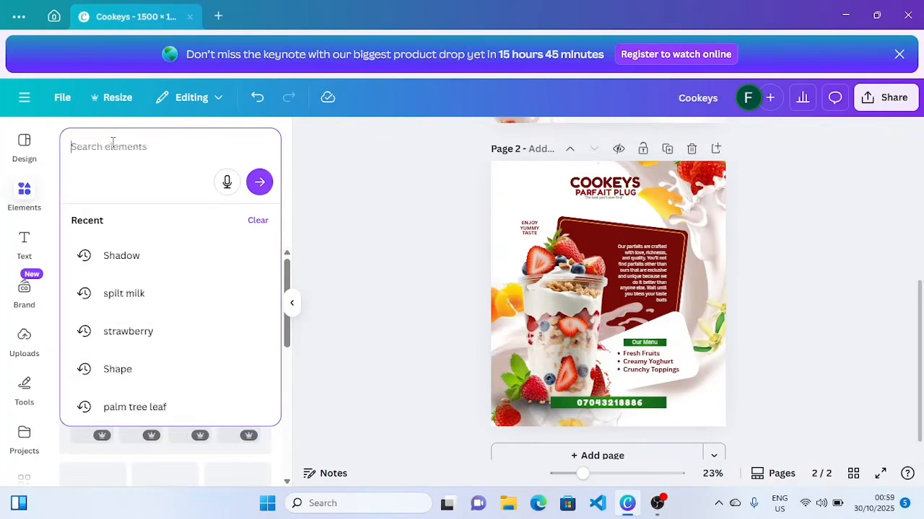
Search the graphics for "order now" and place a small red ORDER NOW starburst at the menu card's lower-right corner.
text(orde)
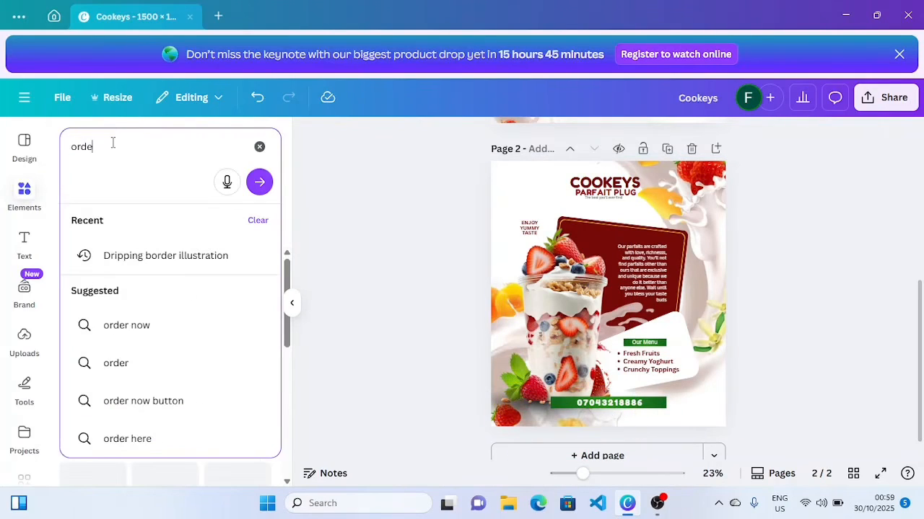
text(r now)
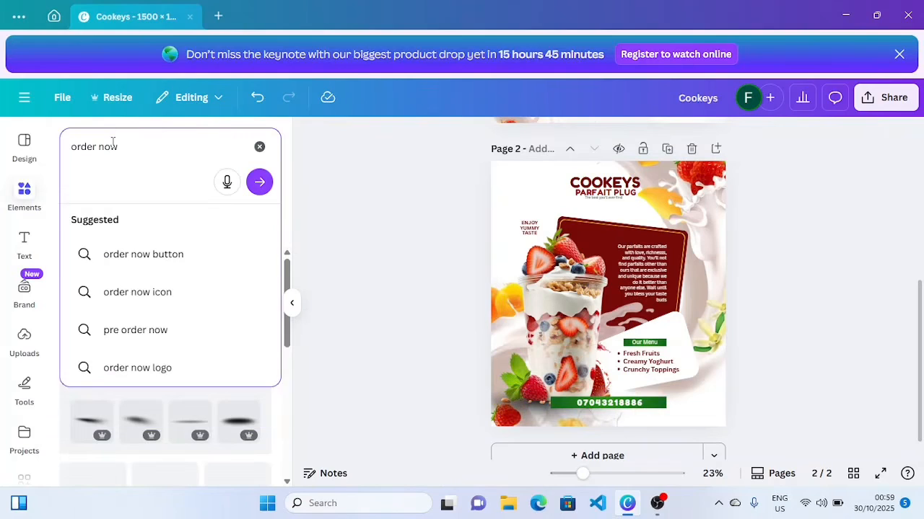
key(Return)
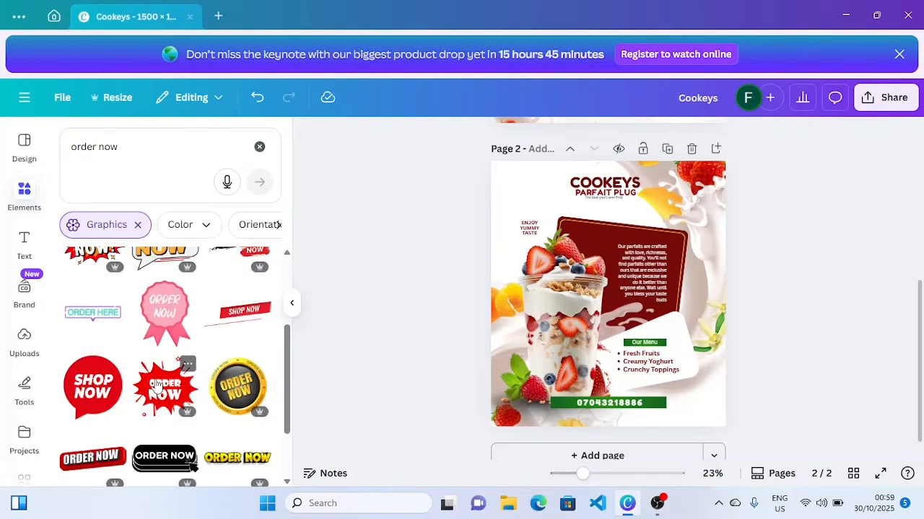
click(157, 387)
drag(605, 303, 701, 397)
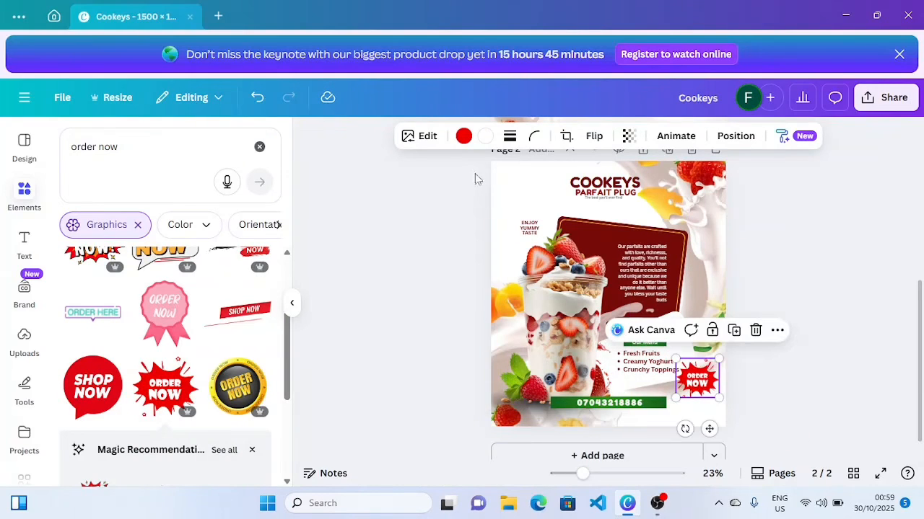
Recolor the red part of the ORDER NOW starburst to vivid orange #fb5b11.
click(462, 137)
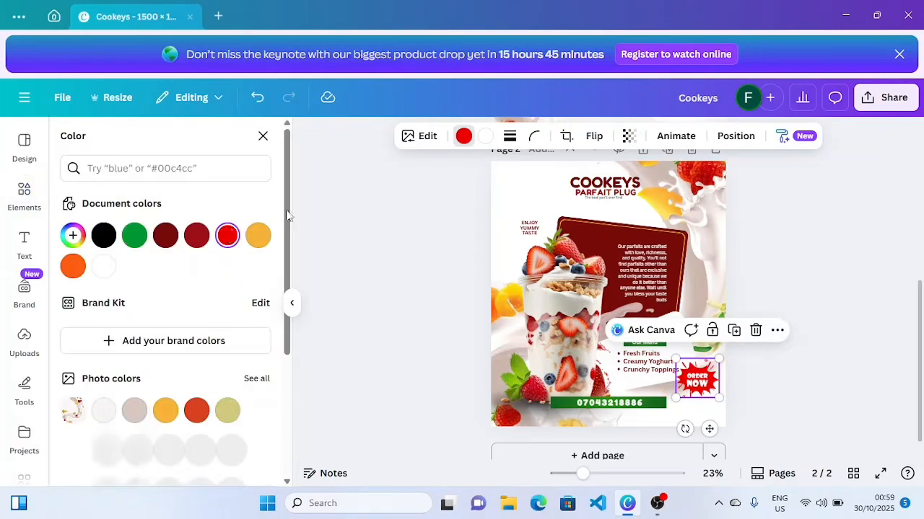
click(72, 267)
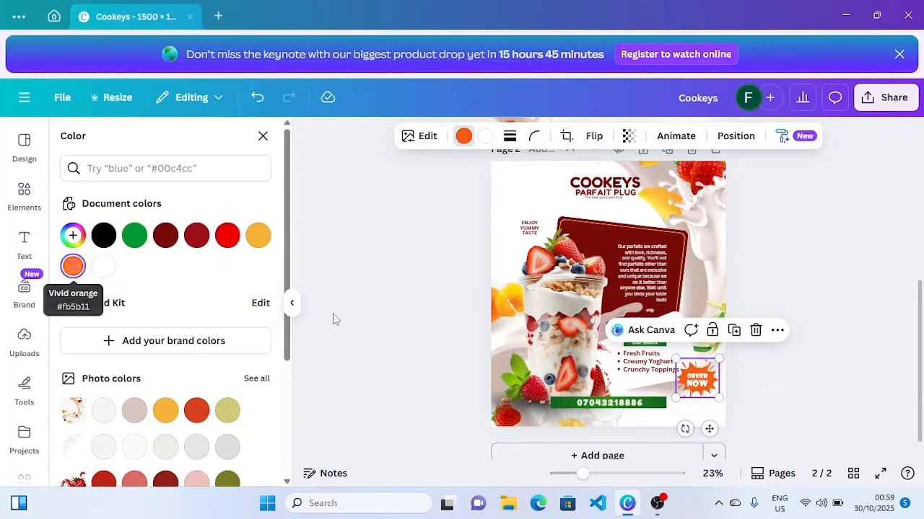
key(Escape)
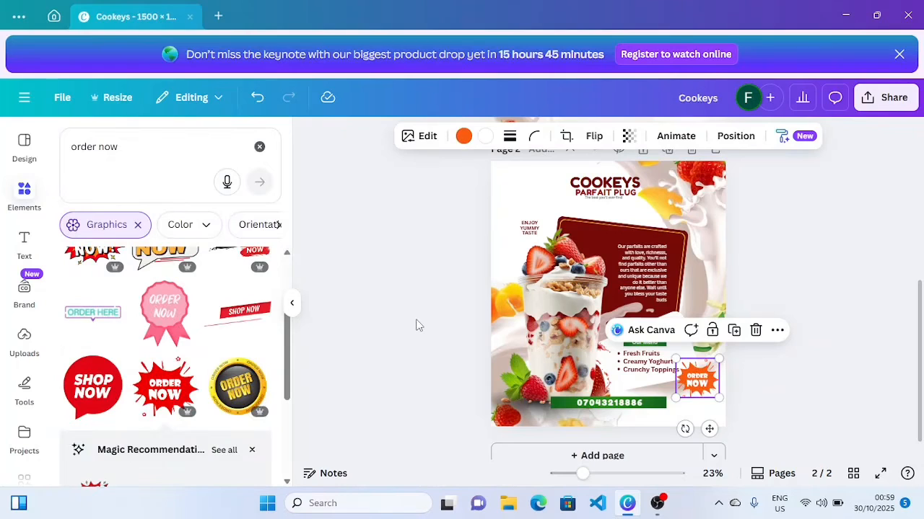
Search the graphics for "100% natural" and place the bright green leaf badge over the left edge of the parfait cup.
click(118, 147)
key(BackSpace)
key(BackSpace)
key(BackSpace)
key(BackSpace)
key(BackSpace)
key(BackSpace)
key(BackSpace)
key(BackSpace)
key(BackSpace)
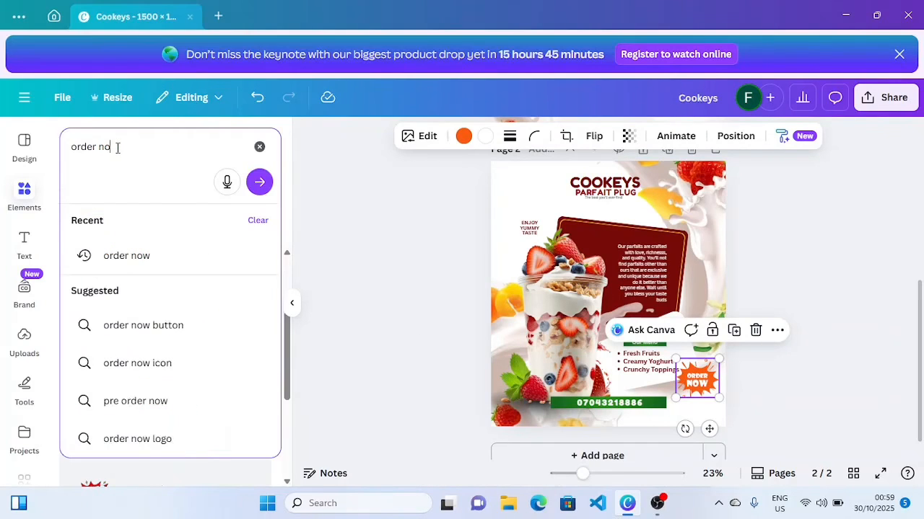
text(100)
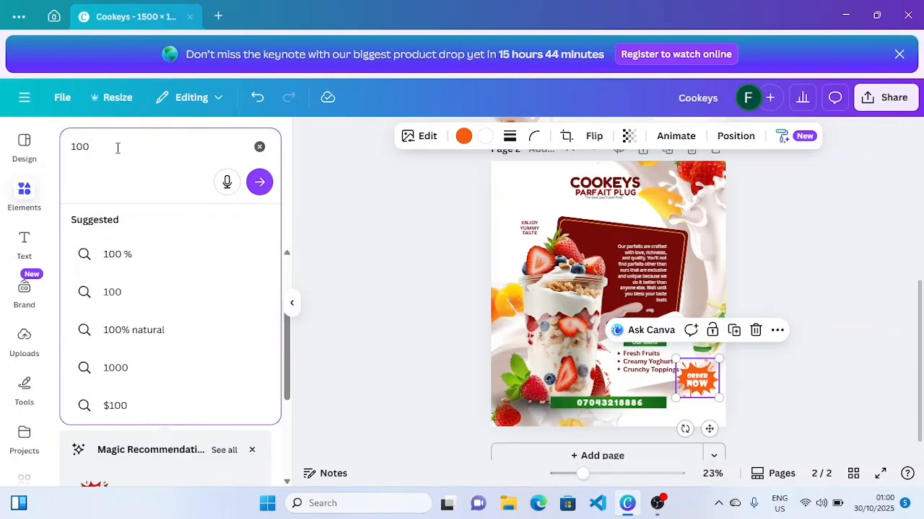
click(133, 270)
click(187, 363)
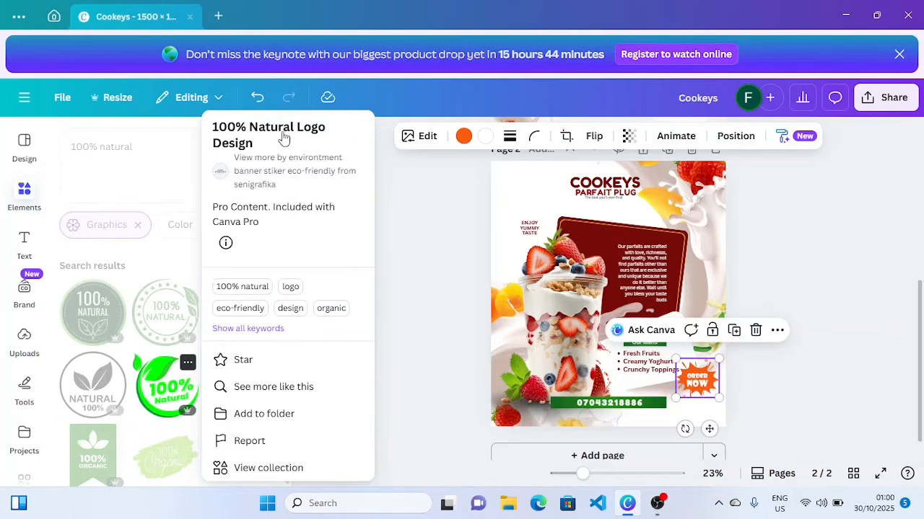
click(195, 354)
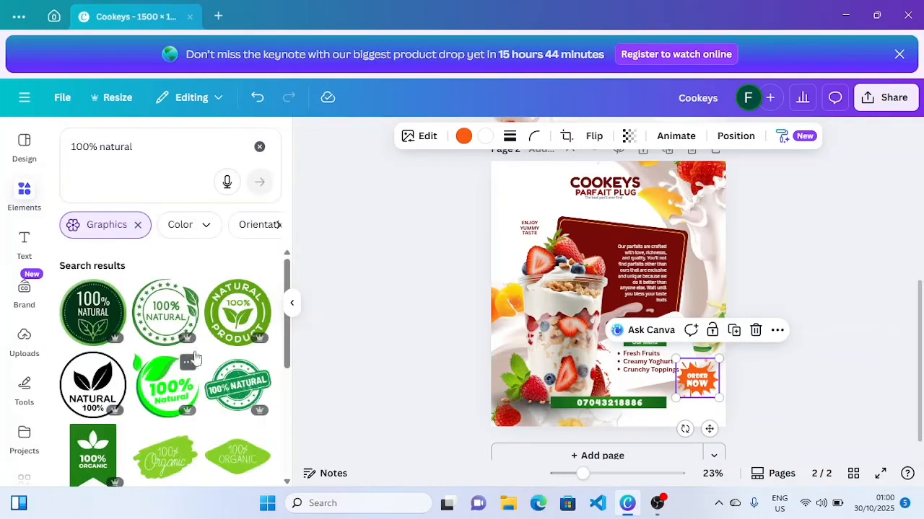
click(165, 396)
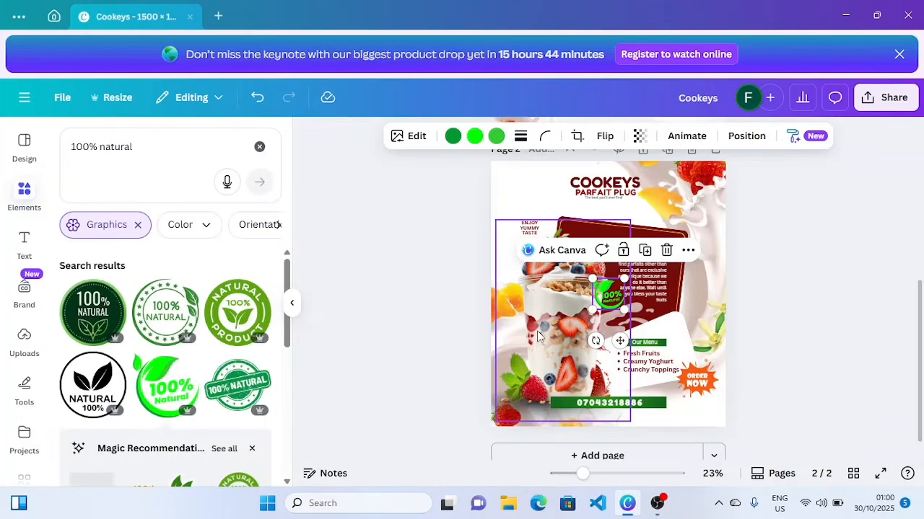
drag(619, 341, 536, 371)
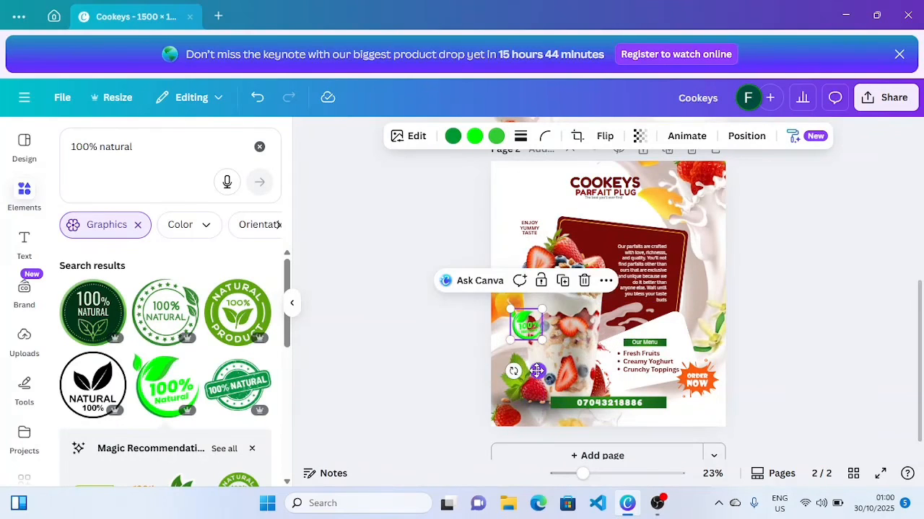
Recolor the two lighter greens of the 100% Natural badge to vivid green #009933.
click(474, 136)
click(134, 234)
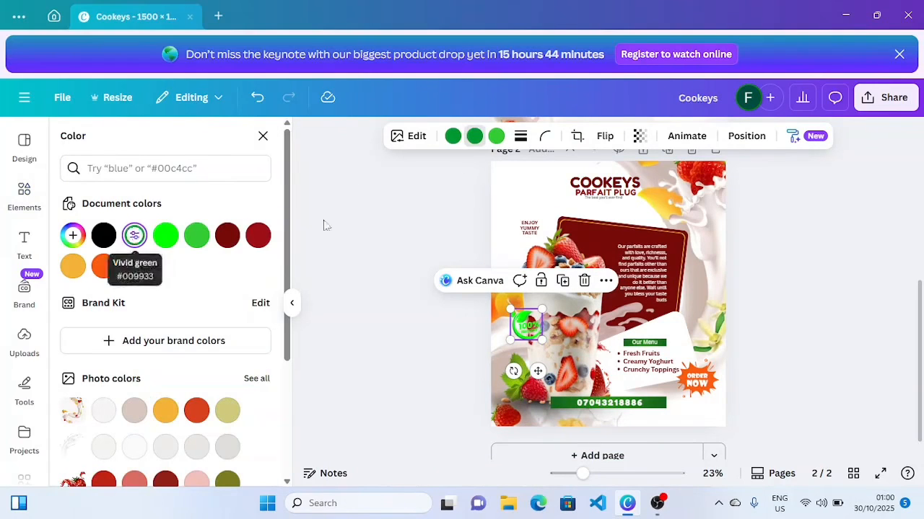
click(494, 141)
click(134, 235)
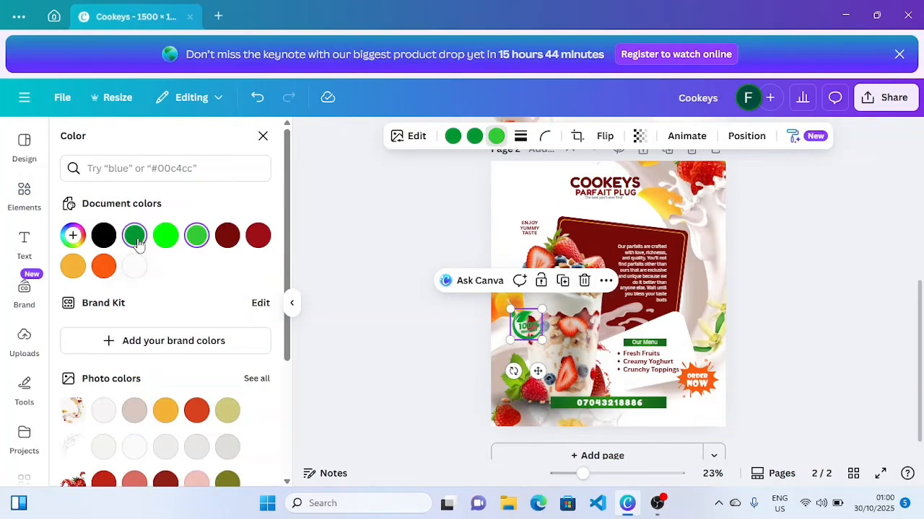
click(397, 327)
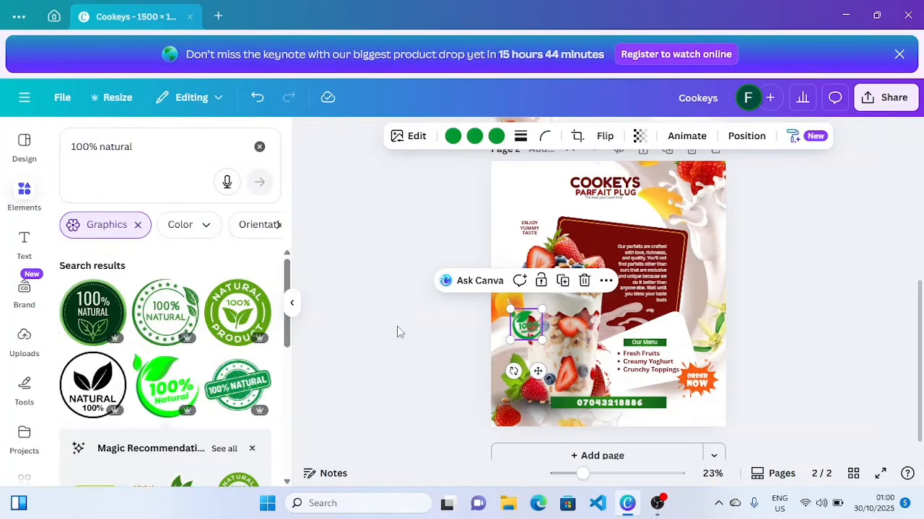
click(398, 331)
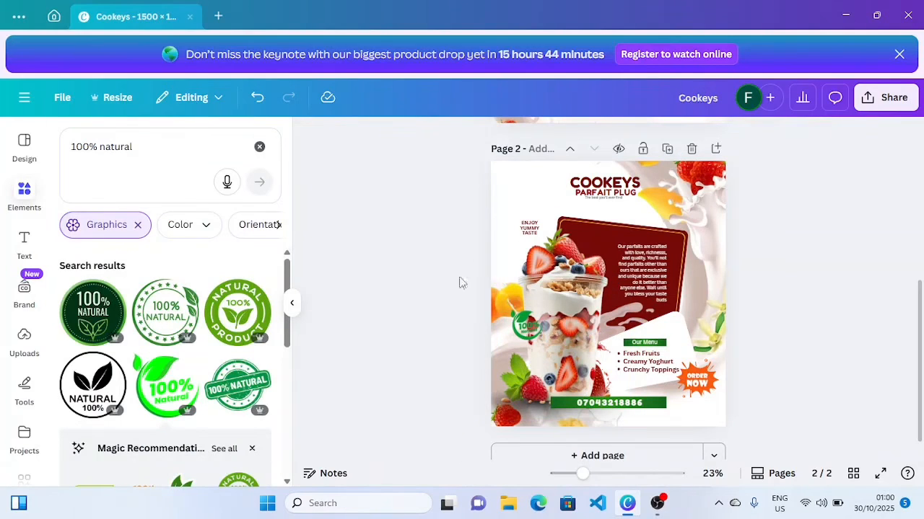
Add a recently used circle, fill it white, shrink it to the badge's size and place it over the 100% Natural badge.
click(260, 148)
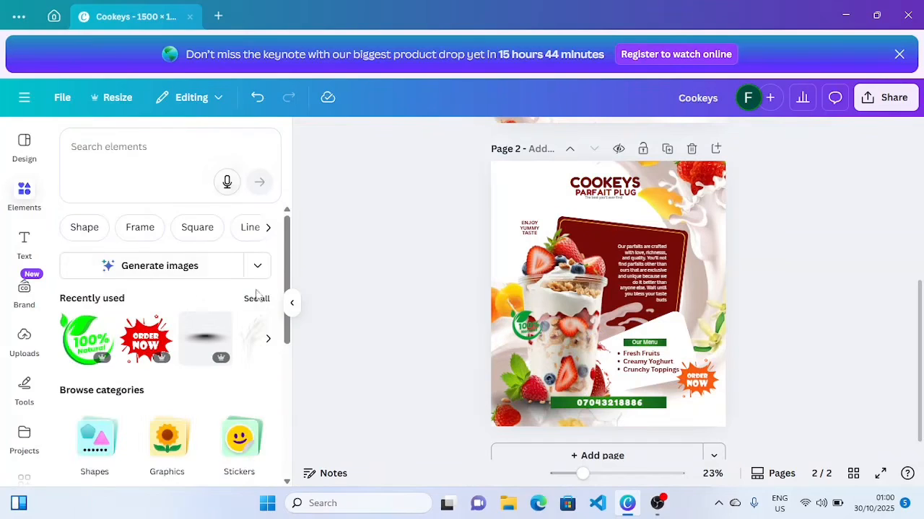
click(245, 338)
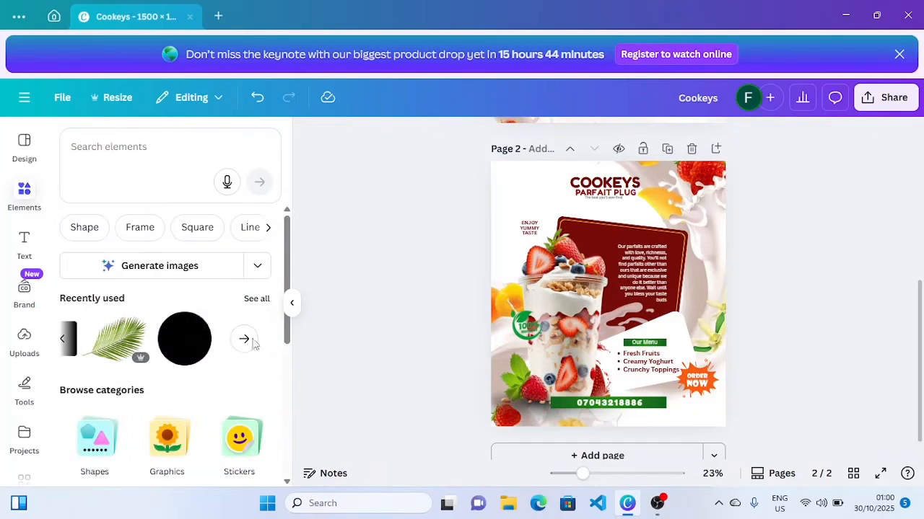
click(199, 334)
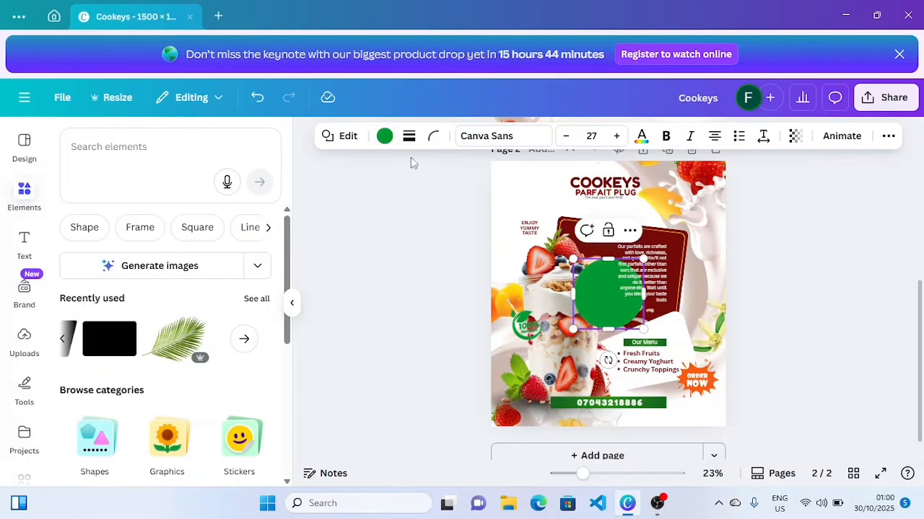
click(385, 136)
click(103, 264)
drag(644, 259, 603, 297)
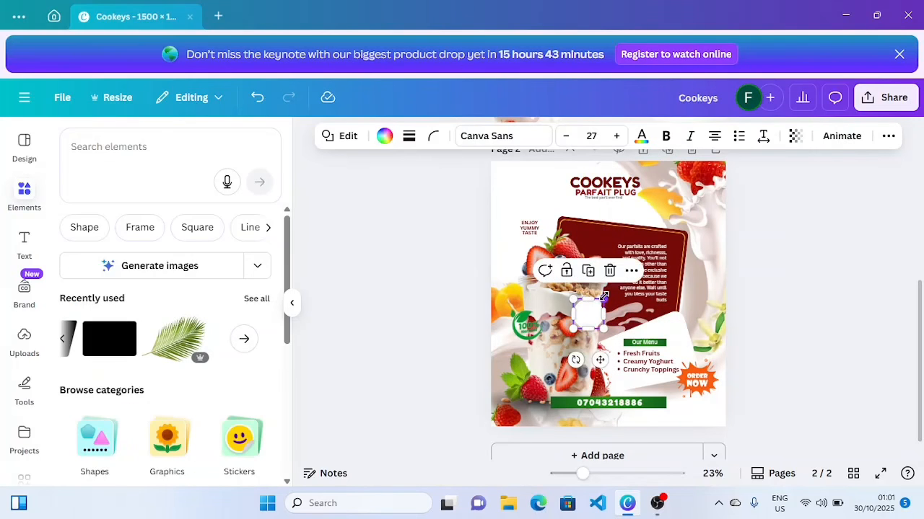
drag(599, 362, 536, 373)
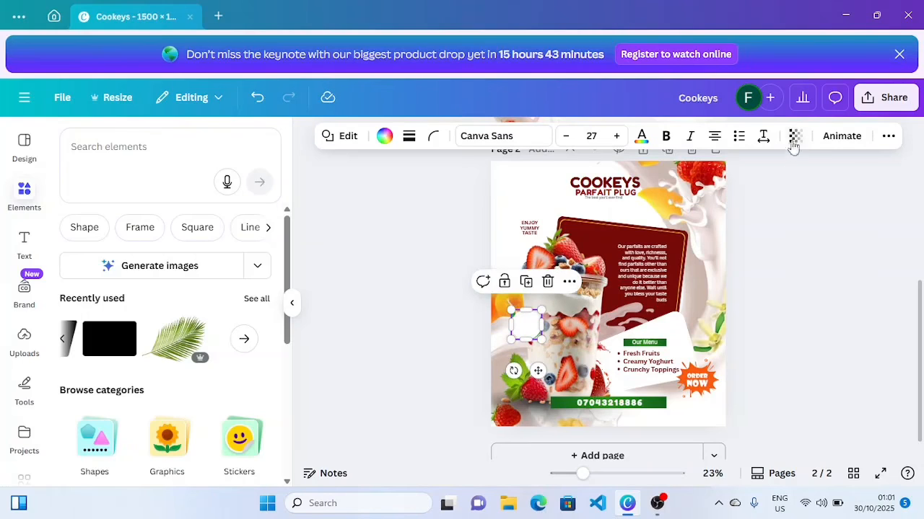
Send the white circle one layer backward so it sits behind the 100% Natural badge, and fine-tune the badge's position.
right_click(569, 301)
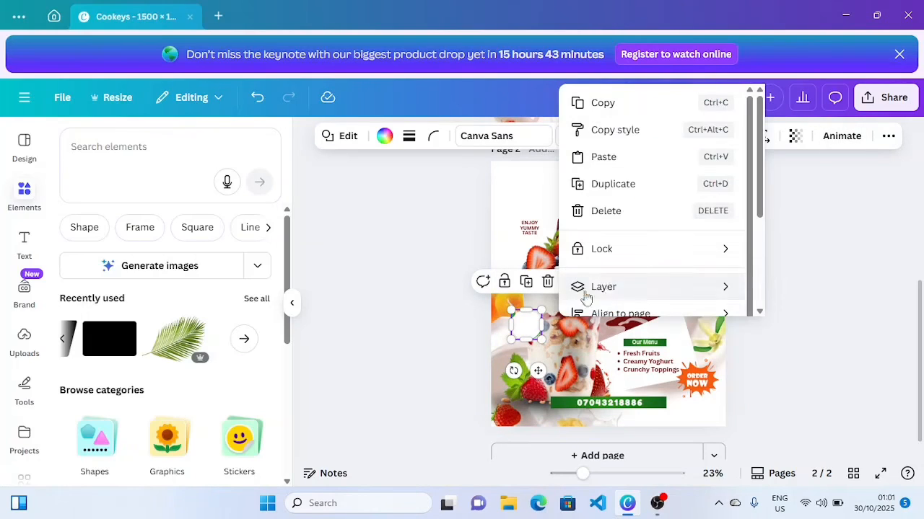
mouse_move(603, 284)
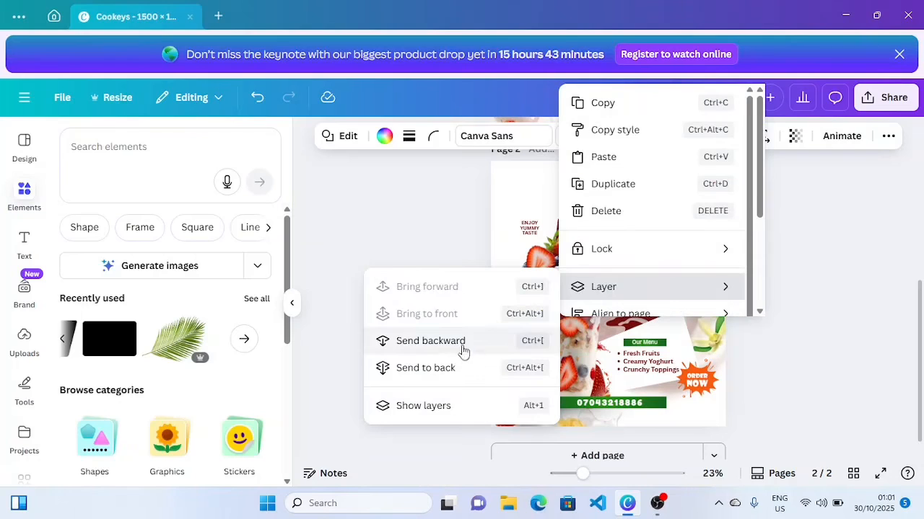
click(436, 344)
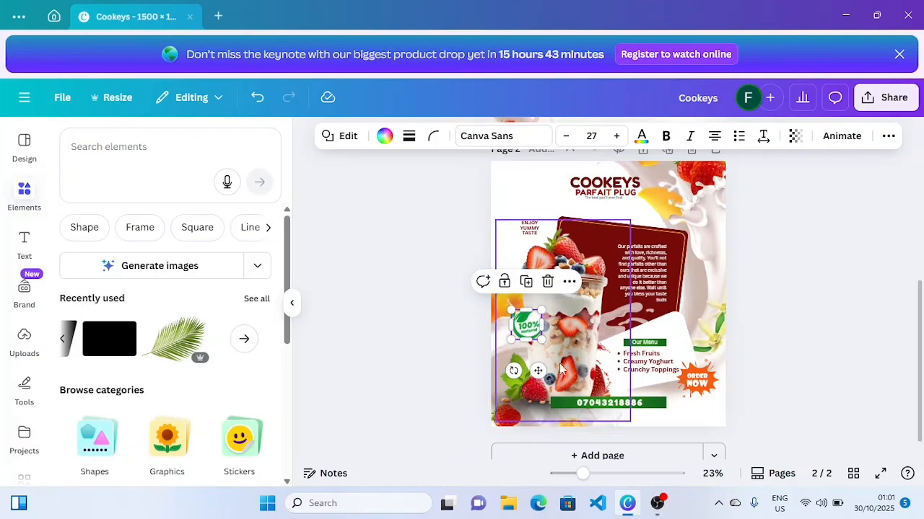
click(746, 310)
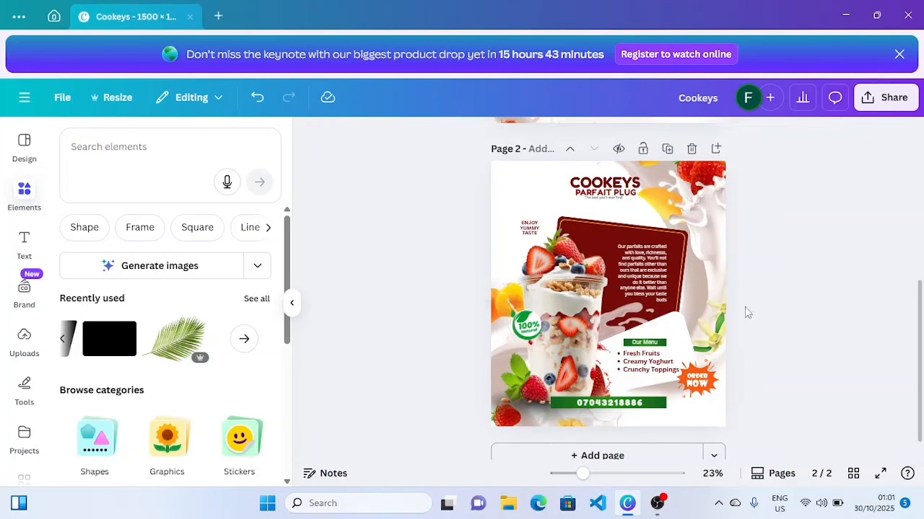
click(518, 339)
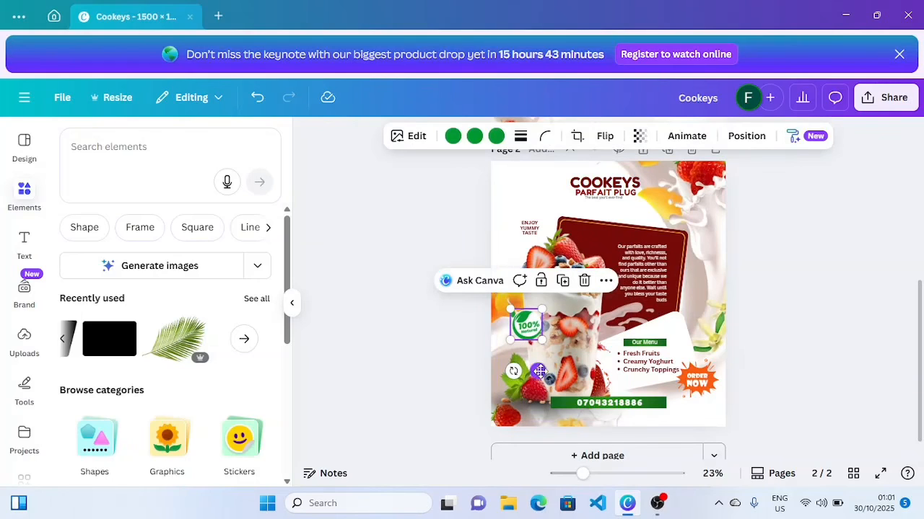
drag(539, 373, 540, 371)
click(757, 351)
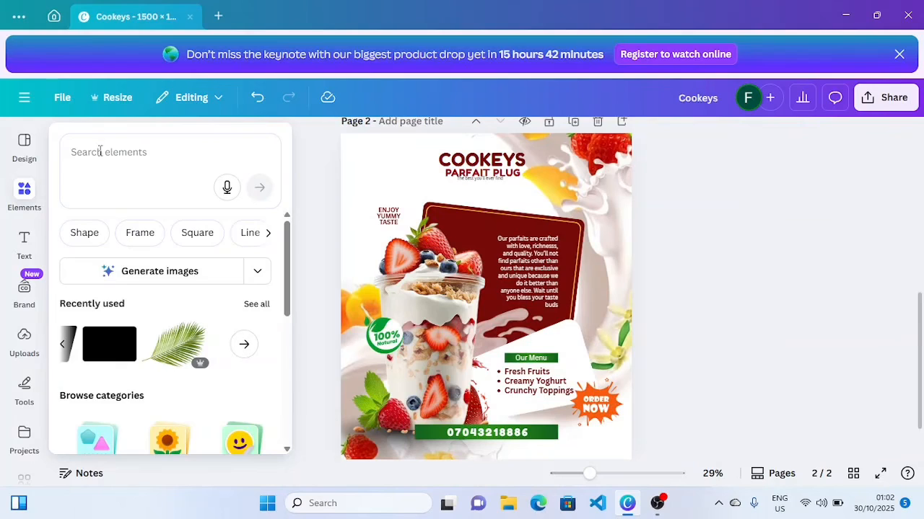
Search the elements for "call icon" and add the outlined circular phone graphic to the flyer.
click(101, 151)
text(call)
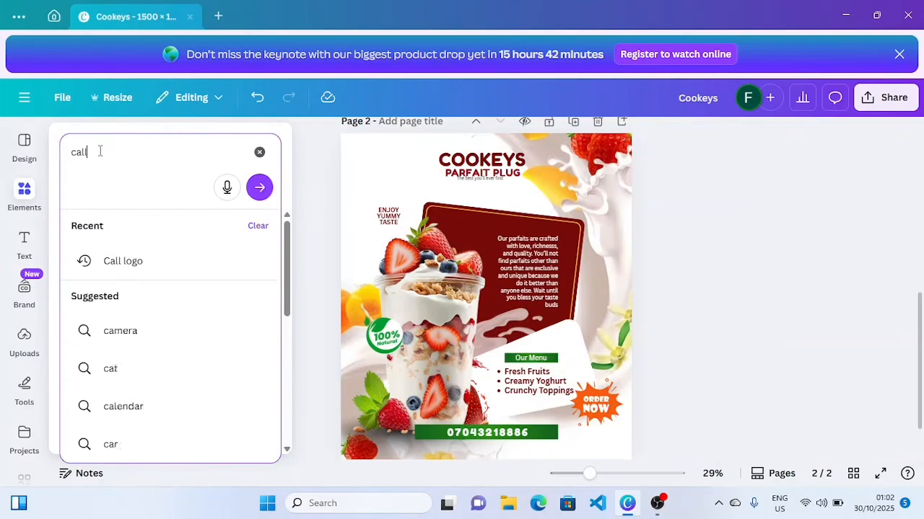
text( icon)
key(Return)
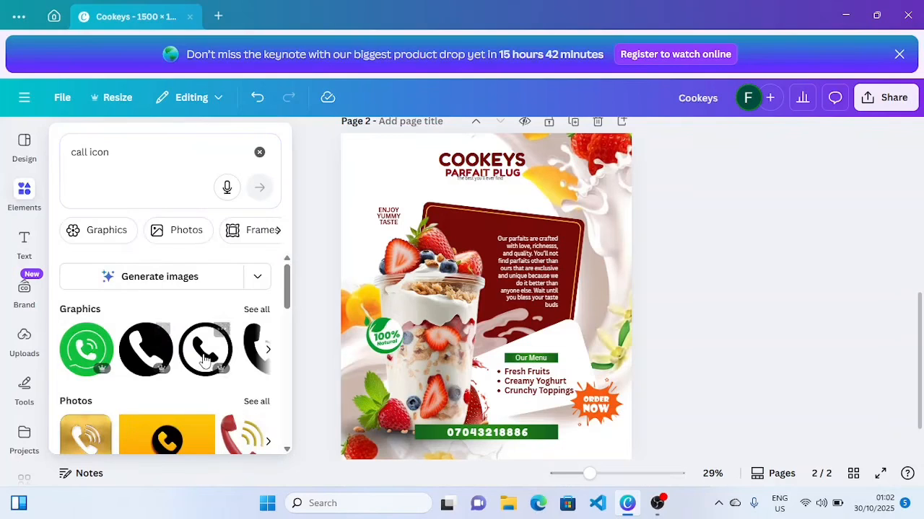
click(206, 351)
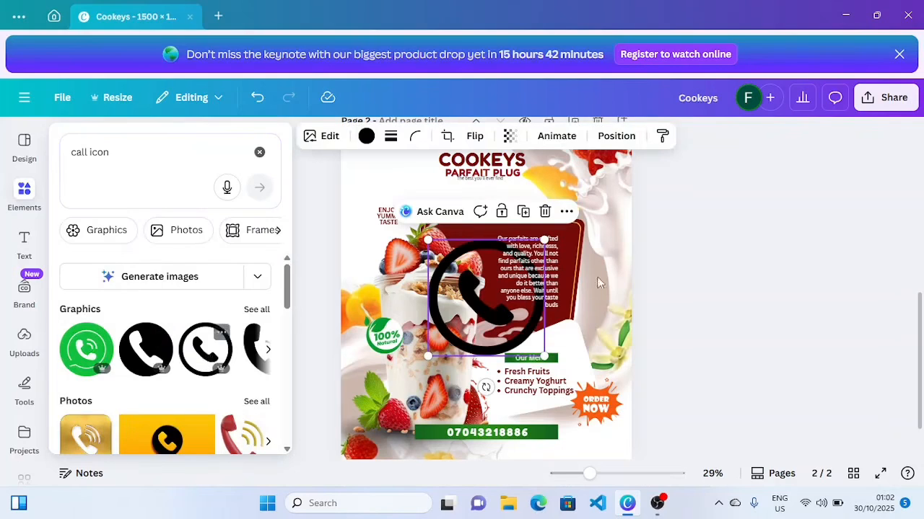
Recolor the call icon white #ffffff, shrink it and place it before the phone number on the green bar.
click(353, 136)
click(72, 305)
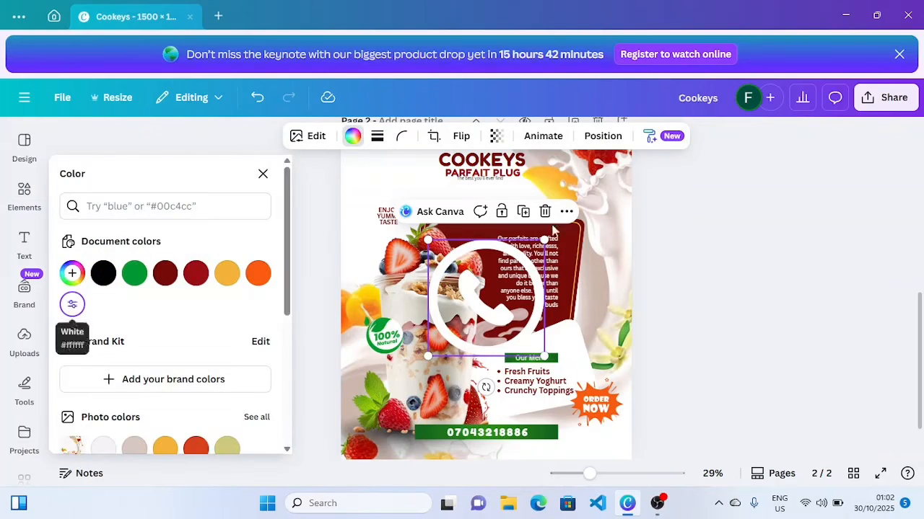
drag(545, 239, 441, 337)
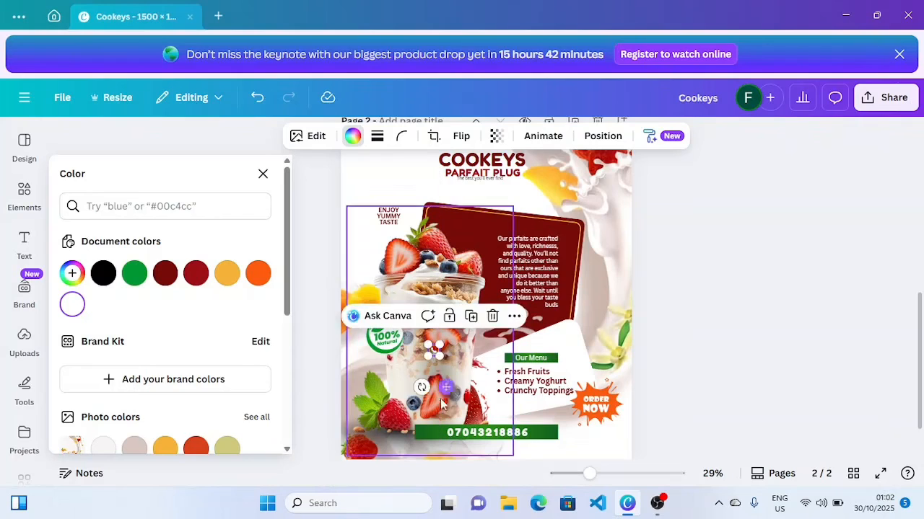
drag(446, 388, 451, 468)
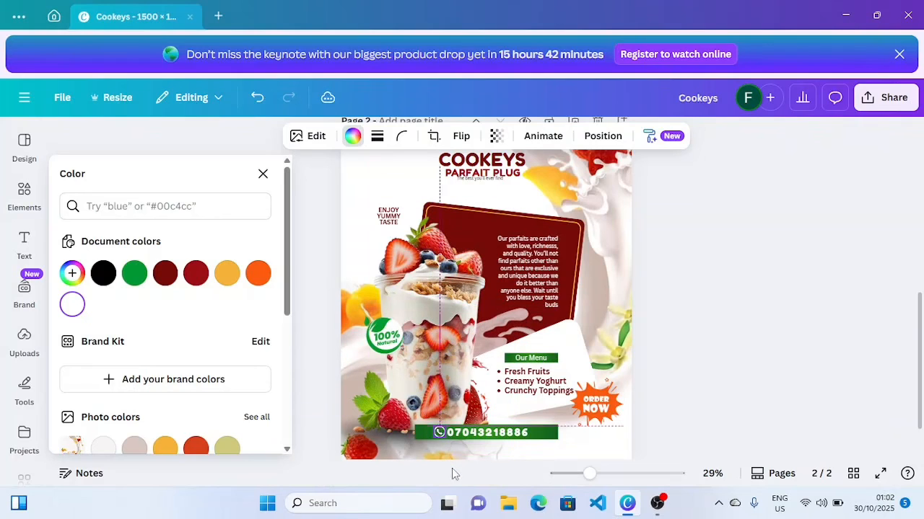
click(664, 396)
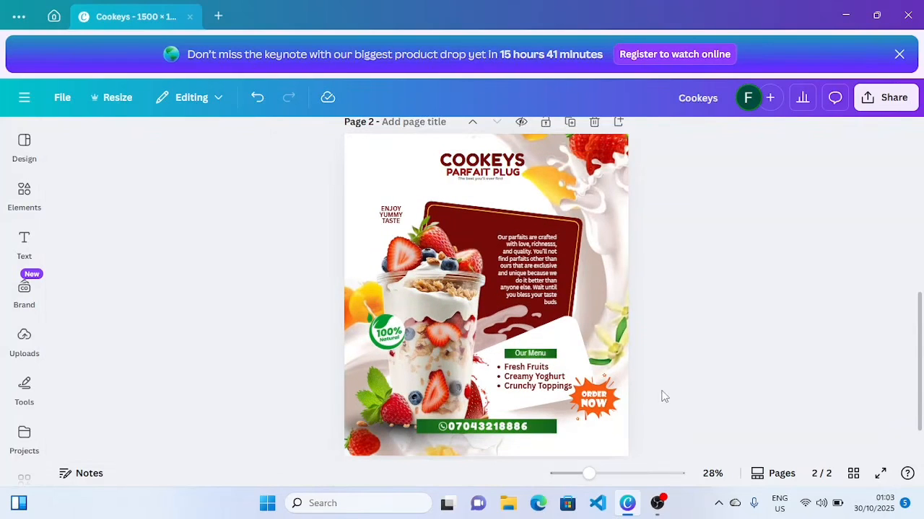